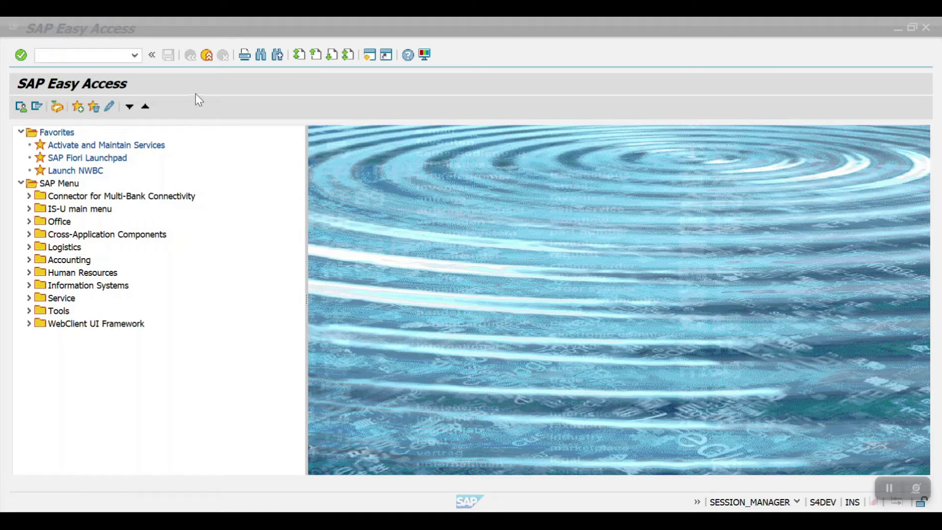
- Open the payment program customizing with transaction FBZP and display the overview for all company codes
{"action": "left_click", "coordinate": [89, 57]}
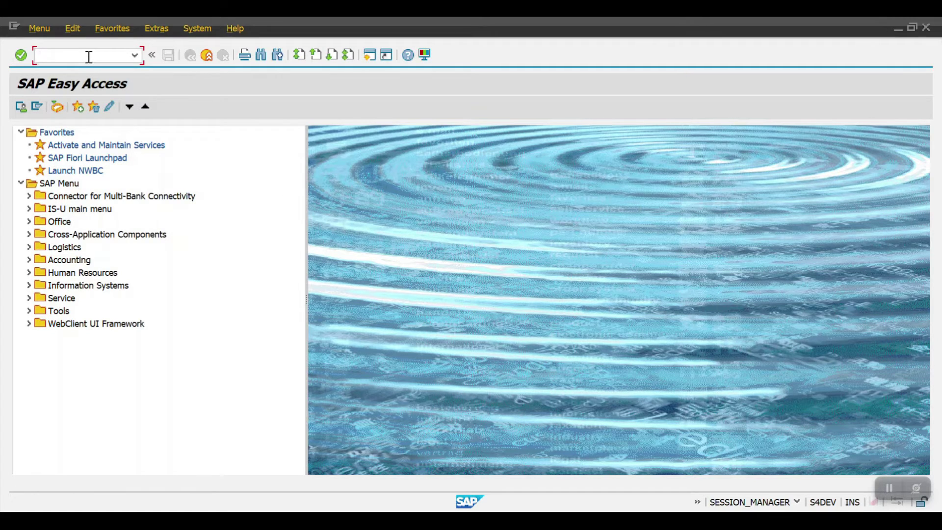
{"action": "type", "text": "FBZP"}
{"action": "key", "text": "Return"}
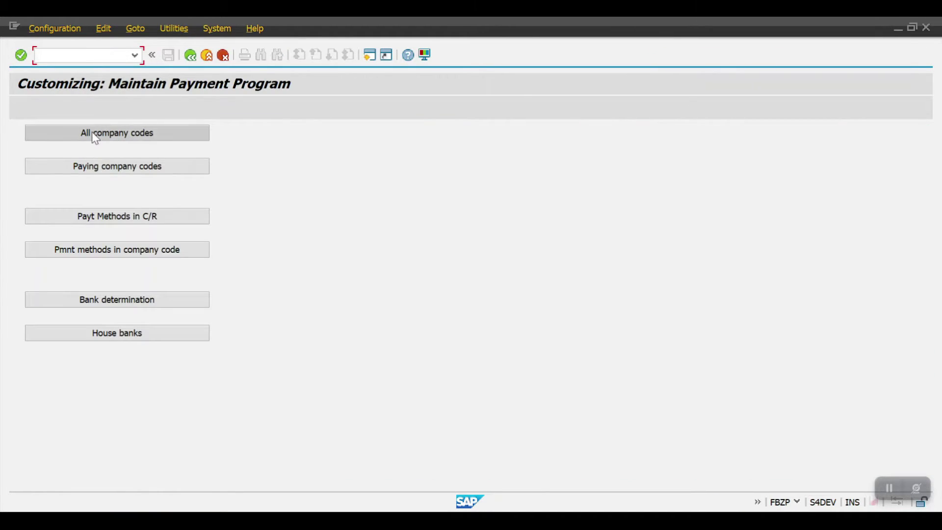
{"action": "left_click", "coordinate": [95, 138]}
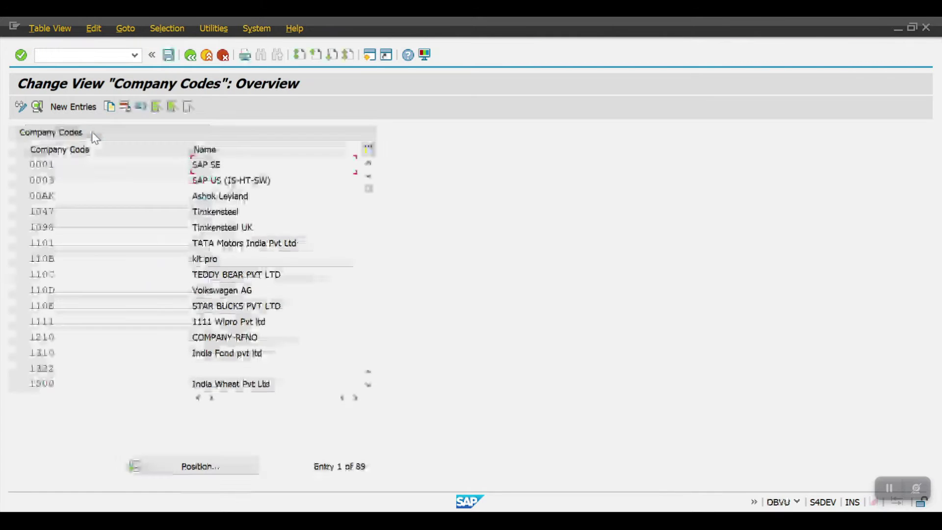
- Add a new company code entry for 2001 with 2001 as its paying company code
{"action": "left_click", "coordinate": [82, 110]}
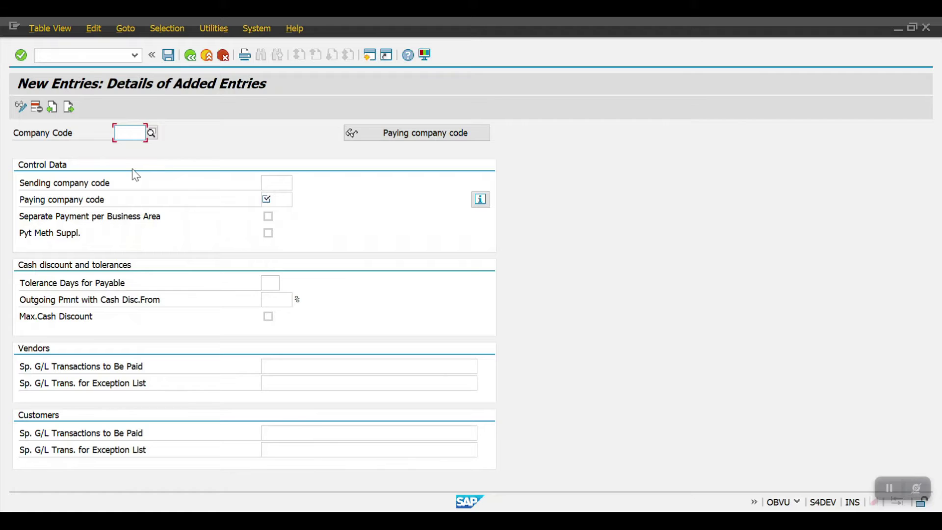
{"action": "type", "text": "2001"}
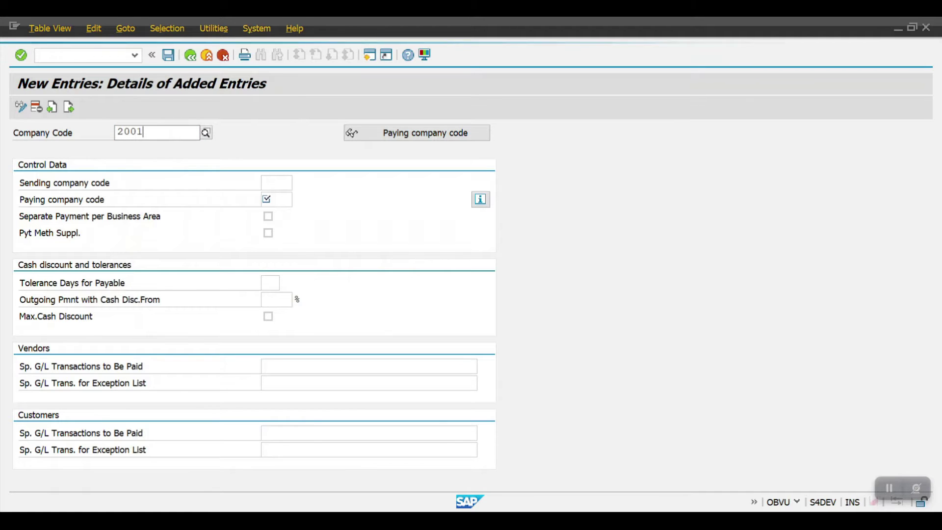
{"action": "key", "text": "Return"}
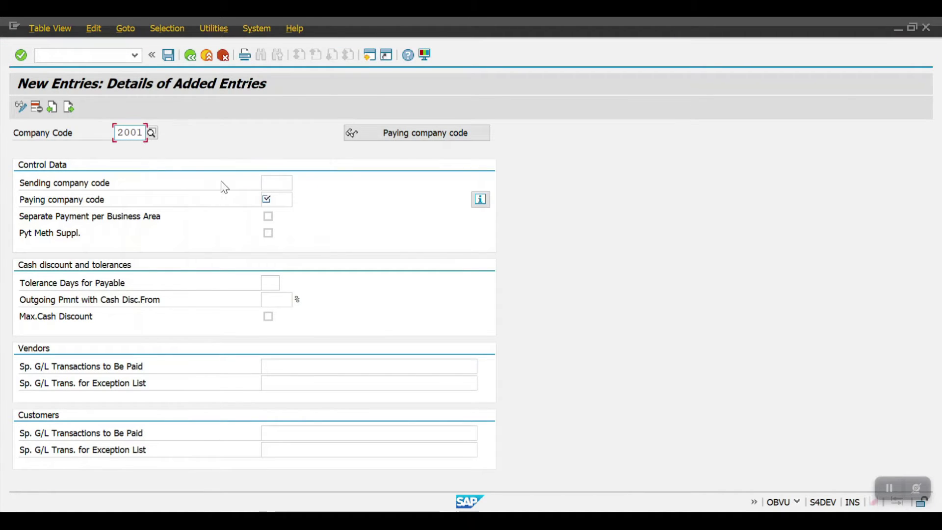
{"action": "left_click", "coordinate": [276, 199]}
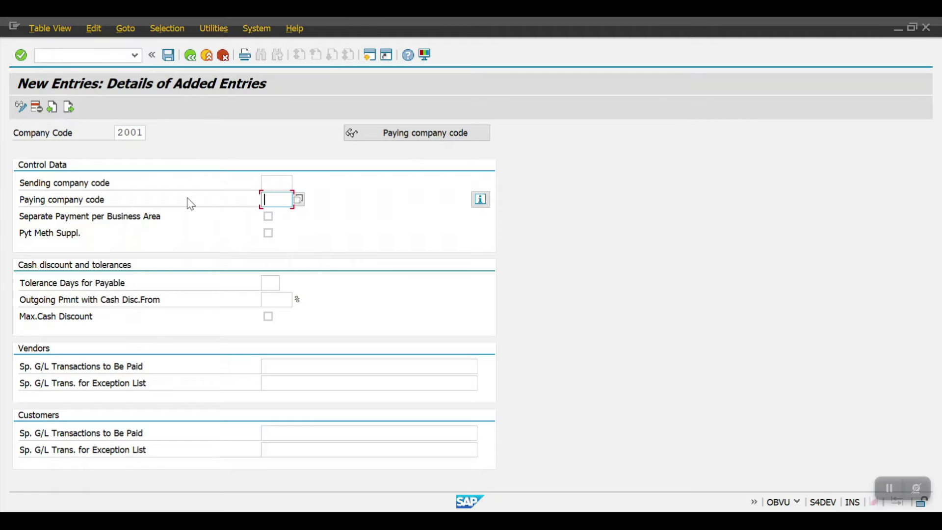
{"action": "type", "text": "2001"}
{"action": "left_click", "coordinate": [269, 317]}
{"action": "left_click", "coordinate": [275, 364]}
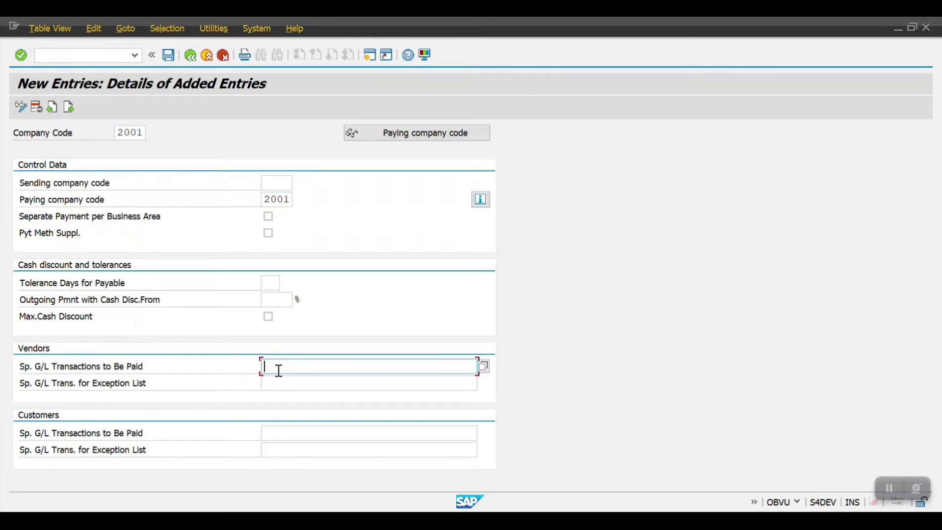
- Save the company code entry to customizing request S4DK900755 and return to the payment program overview
{"action": "left_click", "coordinate": [168, 61]}
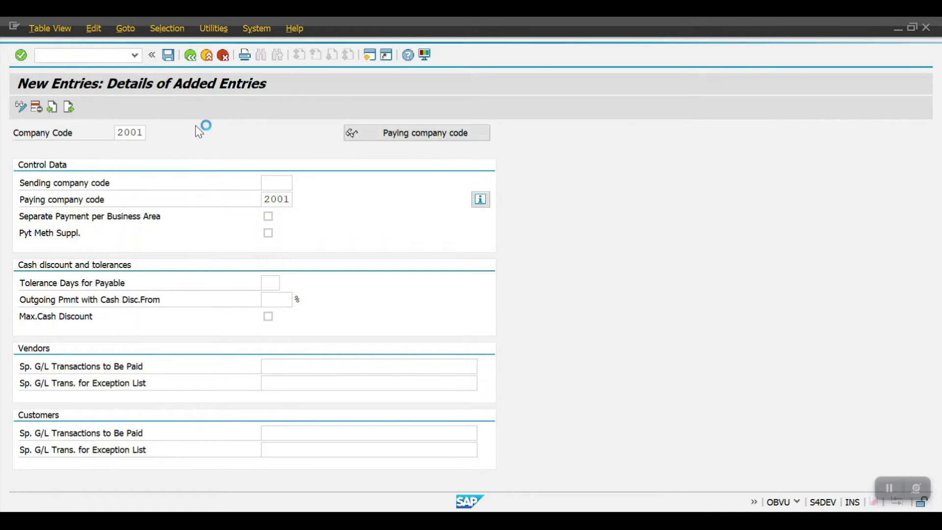
{"action": "left_click", "coordinate": [307, 266]}
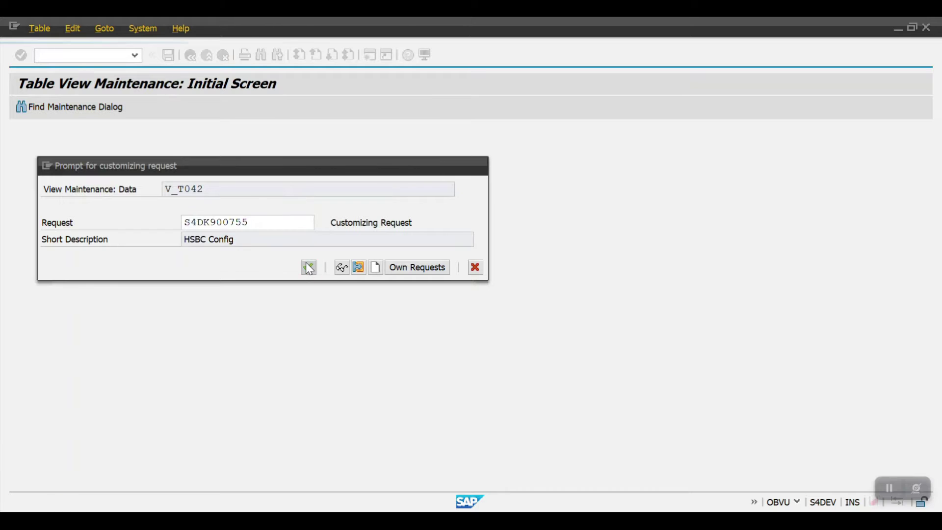
{"action": "left_click", "coordinate": [198, 59]}
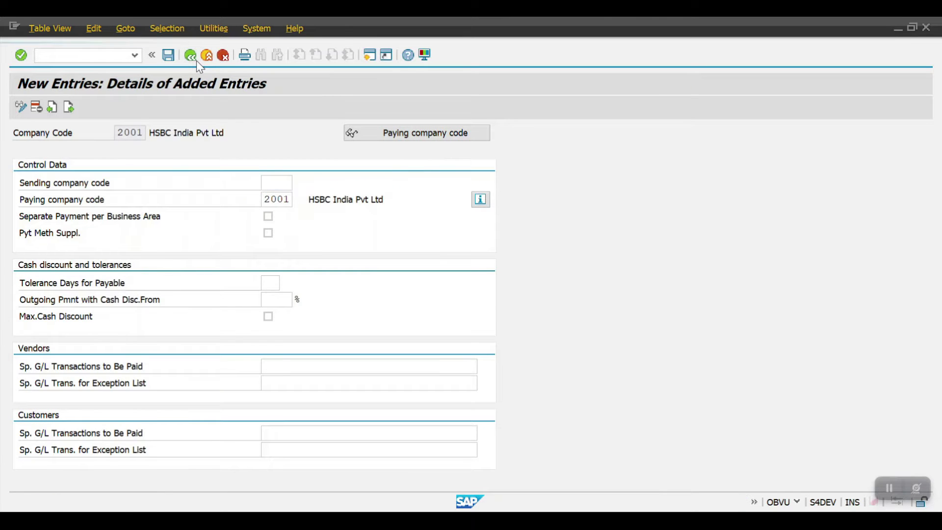
{"action": "left_click", "coordinate": [192, 56]}
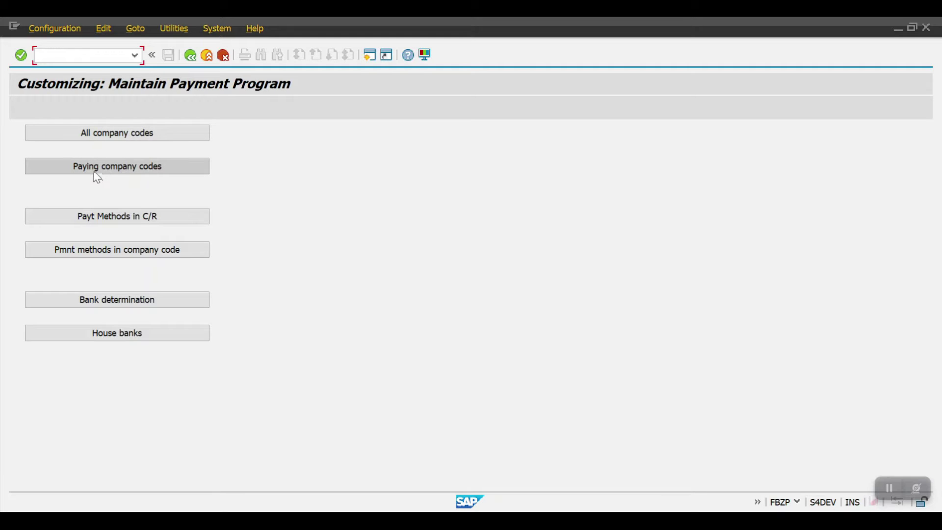
- Create a new entry under paying company codes for paying company code 2001
{"action": "left_click", "coordinate": [118, 169]}
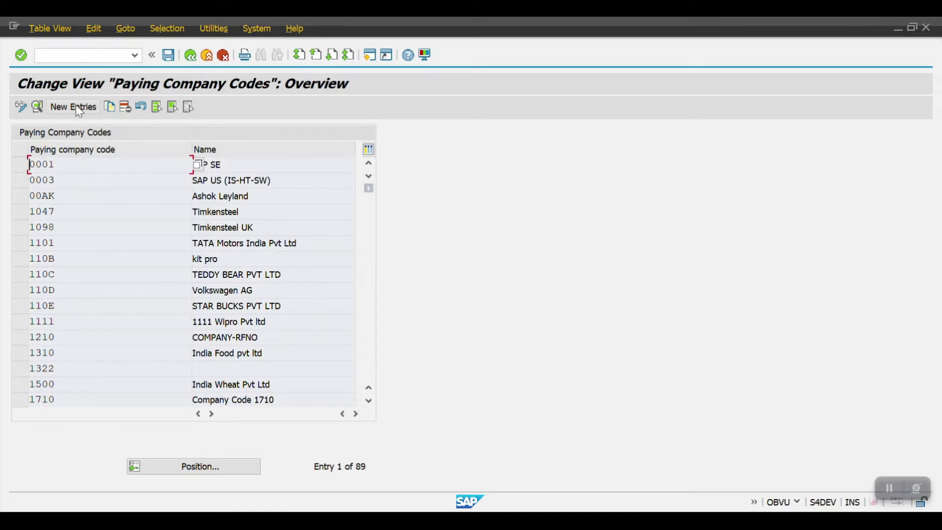
{"action": "left_click", "coordinate": [77, 108]}
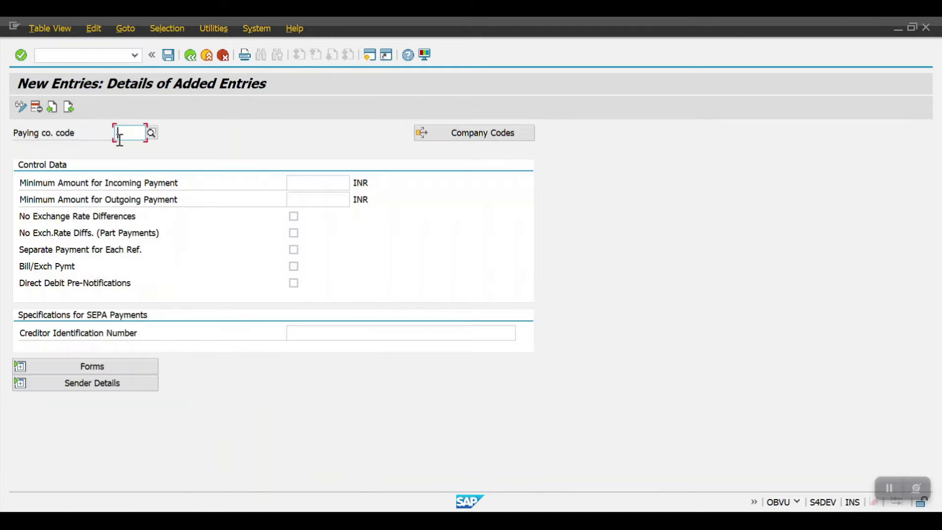
{"action": "type", "text": "2001"}
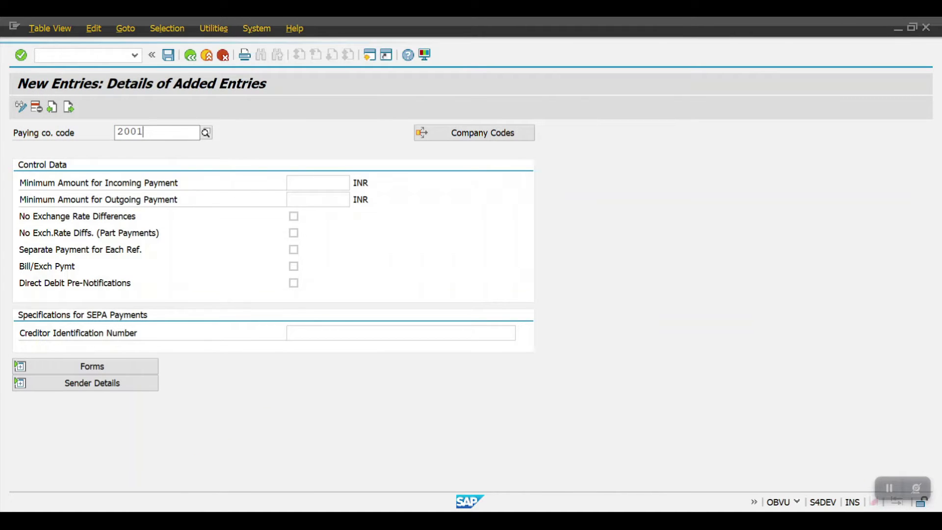
{"action": "left_click", "coordinate": [155, 161]}
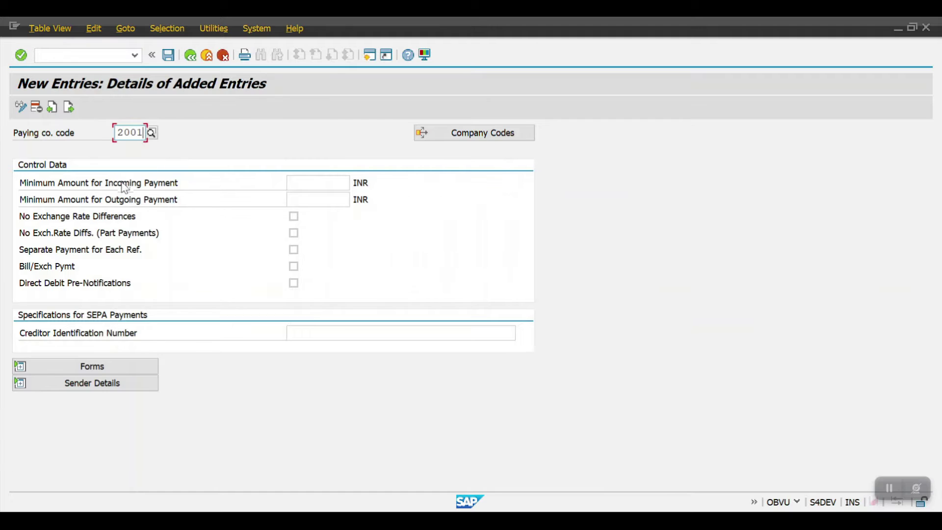
- Set the minimum incoming and outgoing payments to 100 INR, enable separate payment for each reference, and expand the forms section
{"action": "left_click", "coordinate": [295, 184]}
{"action": "type", "text": "100"}
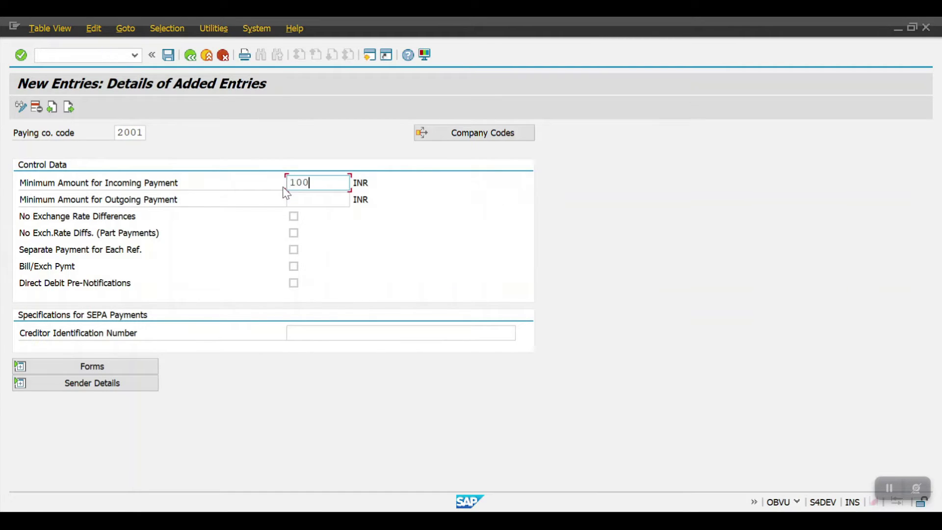
{"action": "left_click", "coordinate": [307, 200]}
{"action": "type", "text": "100"}
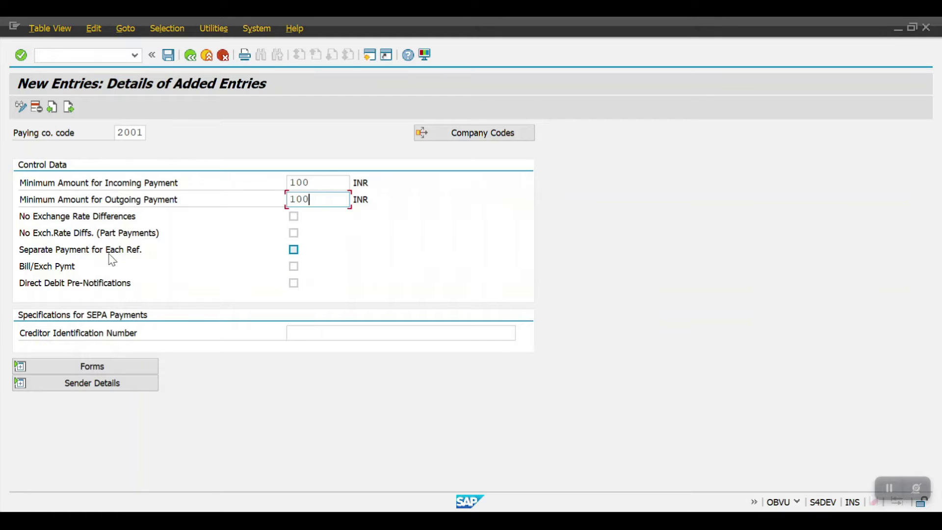
{"action": "left_click", "coordinate": [293, 250]}
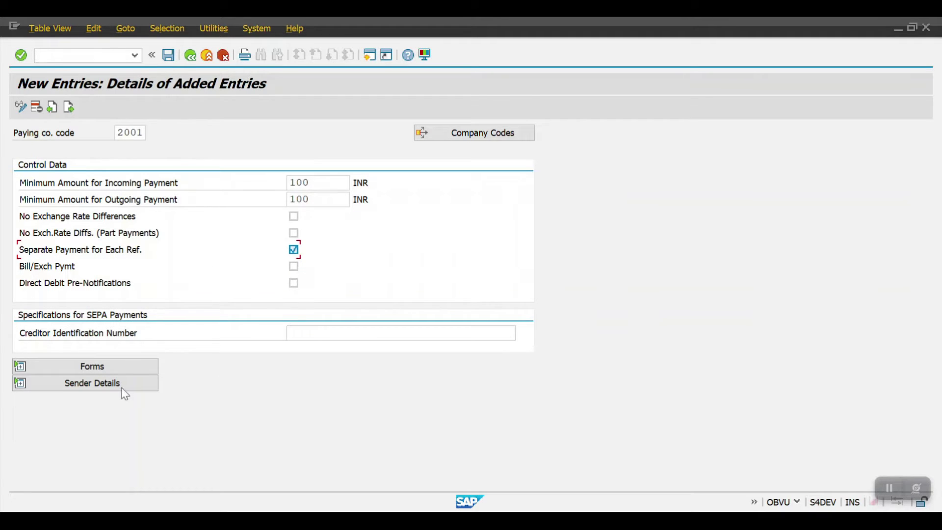
{"action": "left_click", "coordinate": [66, 365]}
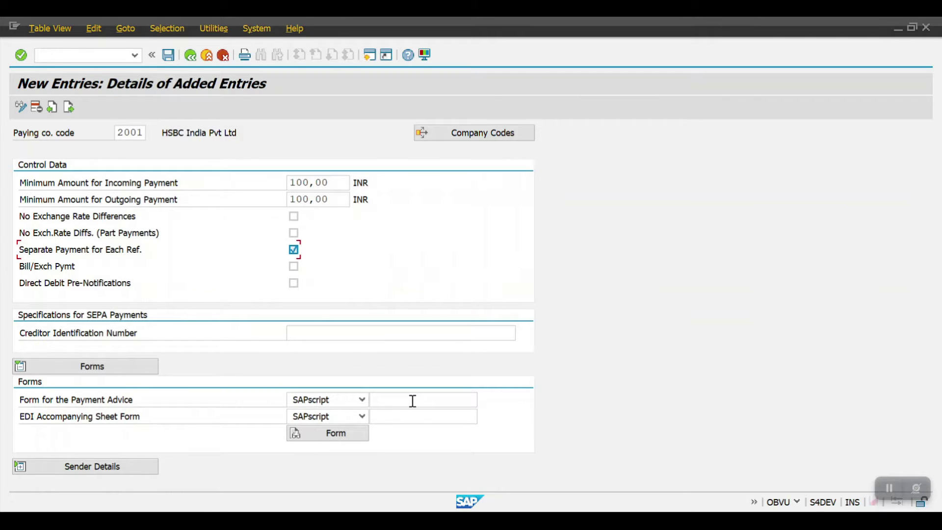
- Save the paying company code entry to customizing request S4DK900755 and return to the payment program overview
{"action": "key", "text": "ctrl+s"}
{"action": "left_click", "coordinate": [309, 267]}
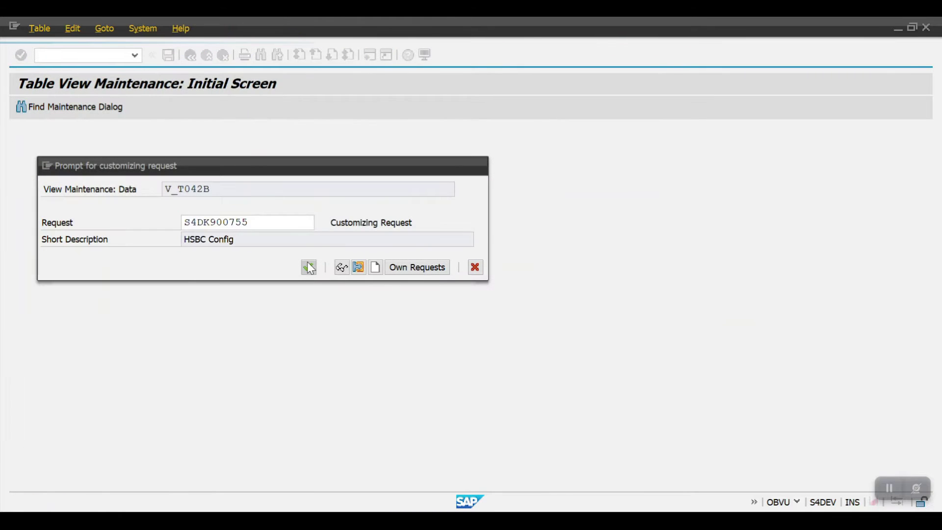
{"action": "left_click", "coordinate": [189, 60]}
{"action": "left_click", "coordinate": [189, 59]}
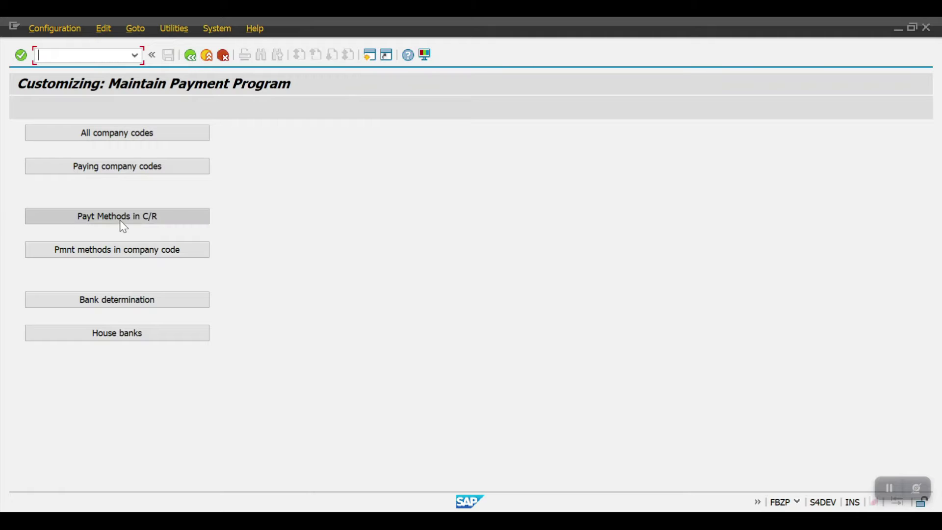
- Open the details of payment method T, Bank Transfer, for country IN in the country payment methods
{"action": "left_click", "coordinate": [115, 222]}
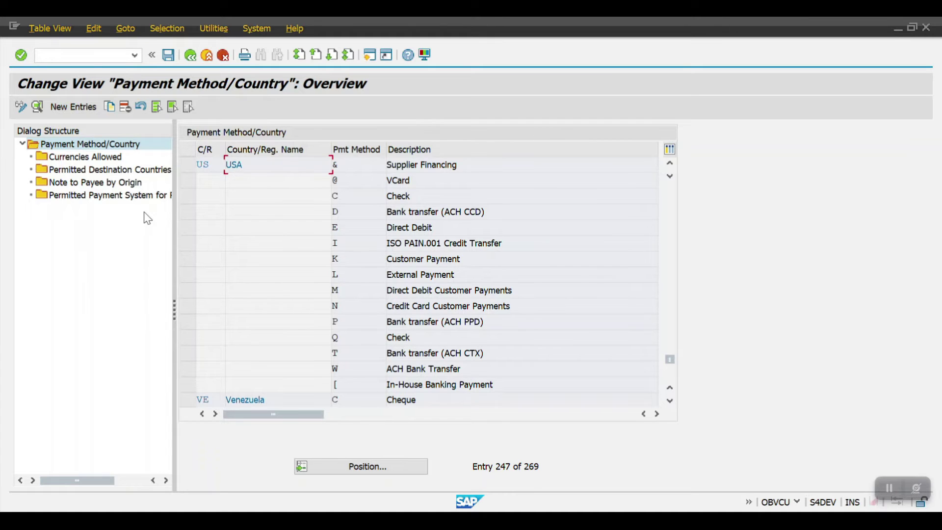
{"action": "left_click", "coordinate": [369, 466]}
{"action": "type", "text": "IN"}
{"action": "key", "text": "Return"}
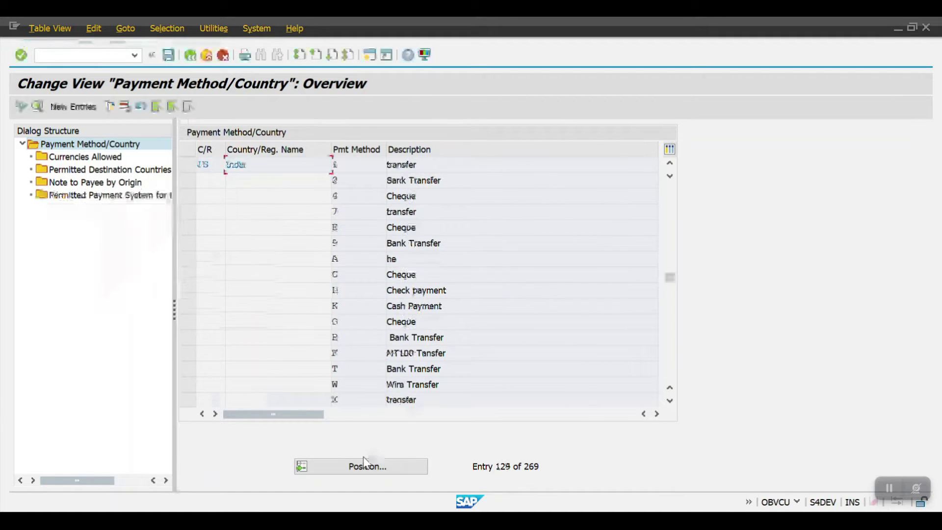
{"action": "left_click", "coordinate": [368, 368]}
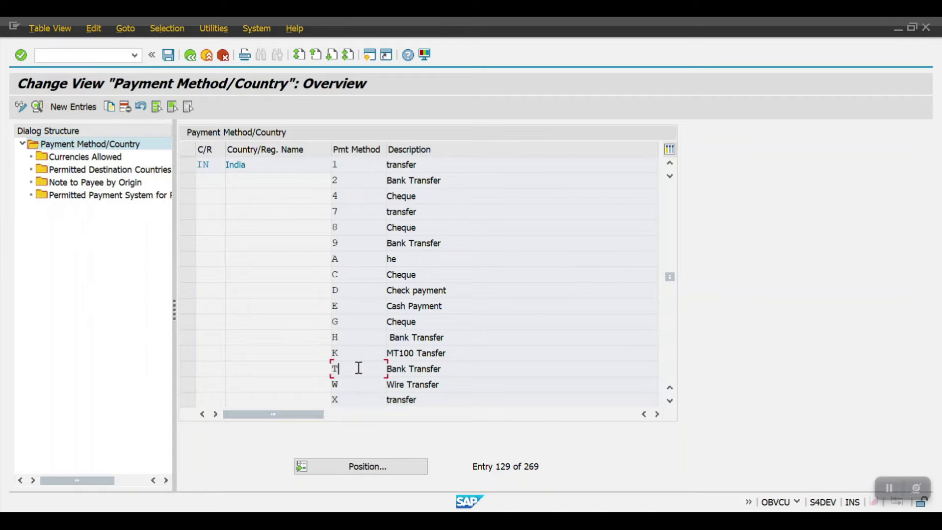
{"action": "double_click", "coordinate": [358, 367]}
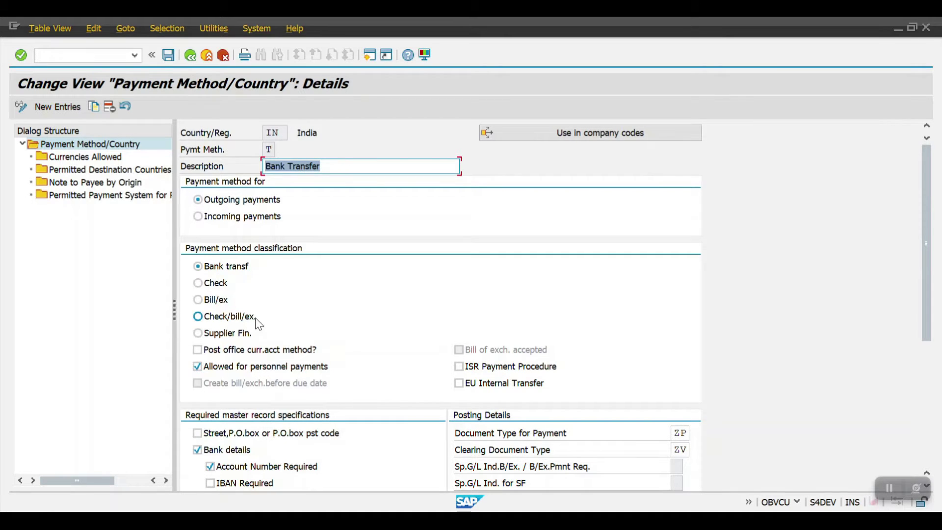
- Make street, P.O. box or P.O. box postal code a required master record specification, and review the posting and payment medium settings
{"action": "scroll", "coordinate": [256, 322], "scroll_direction": "down", "scroll_amount": 5}
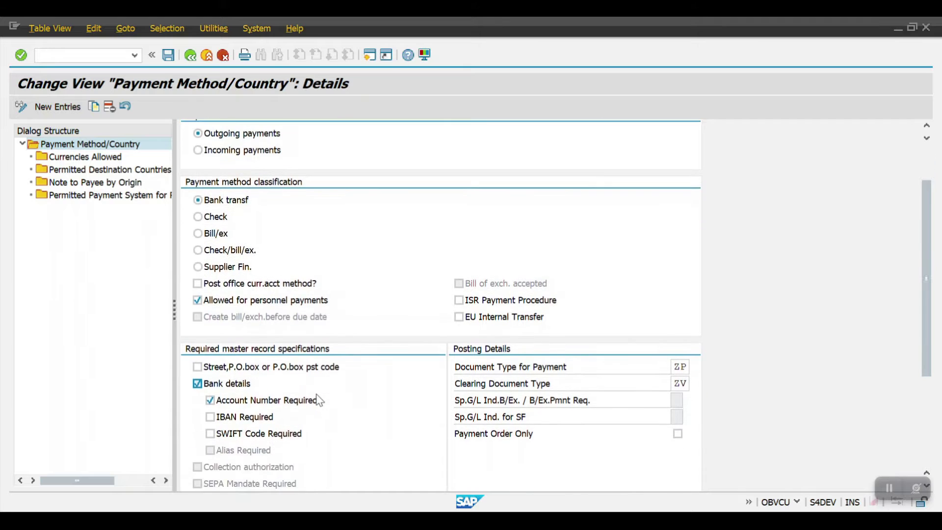
{"action": "scroll", "coordinate": [314, 390], "scroll_direction": "down", "scroll_amount": 2}
{"action": "left_click", "coordinate": [211, 294]}
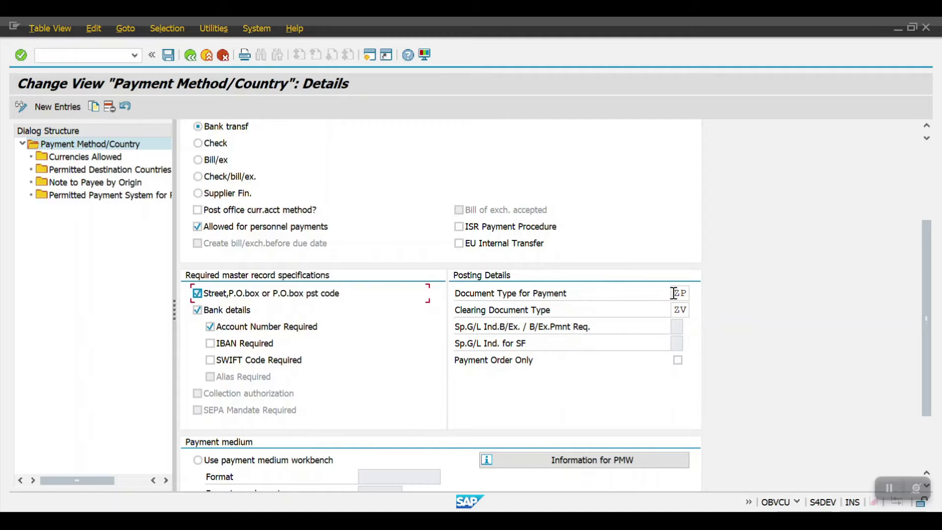
{"action": "scroll", "coordinate": [614, 306], "scroll_direction": "down", "scroll_amount": 3}
{"action": "scroll", "coordinate": [360, 325], "scroll_direction": "down", "scroll_amount": 1}
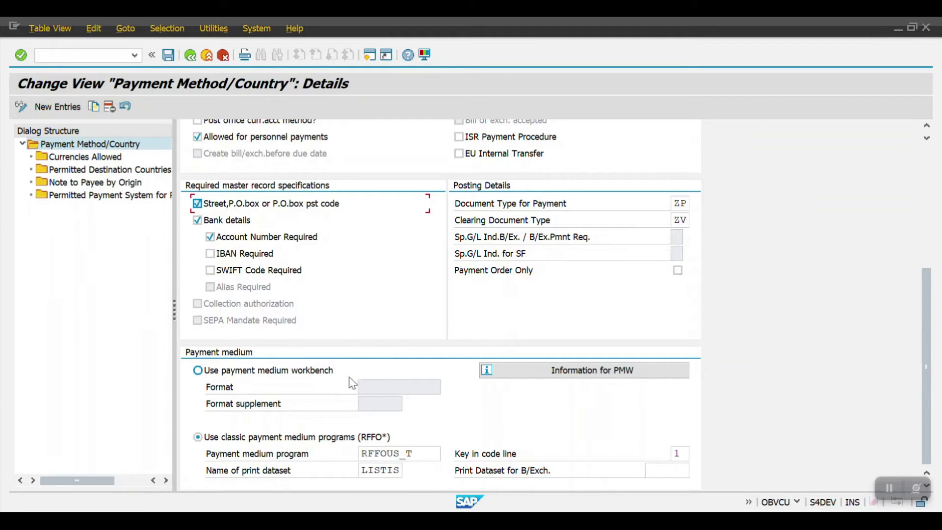
{"action": "scroll", "coordinate": [312, 367], "scroll_direction": "up", "scroll_amount": 1}
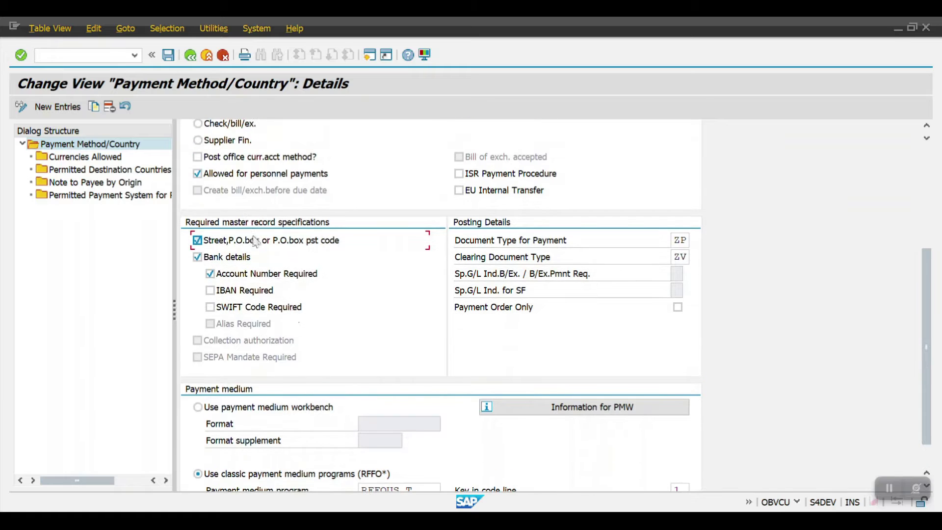
- Save the payment method change to customizing request S4DK900755 and return to the payment program overview
{"action": "left_click", "coordinate": [189, 56]}
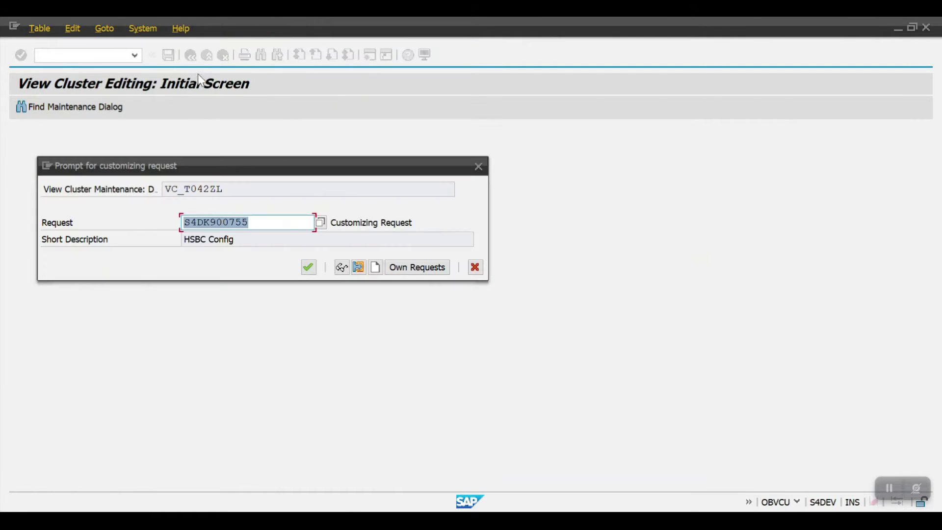
{"action": "left_click", "coordinate": [308, 267]}
{"action": "left_click", "coordinate": [193, 58]}
{"action": "left_click", "coordinate": [192, 58]}
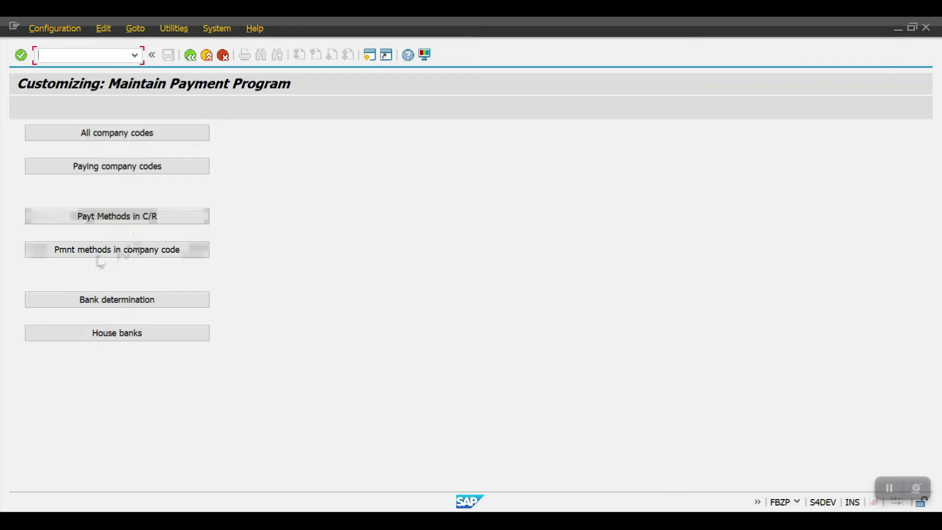
- Create a new payment method entry at company code level for paying company code 2001 and payment method T
{"action": "left_click", "coordinate": [141, 253]}
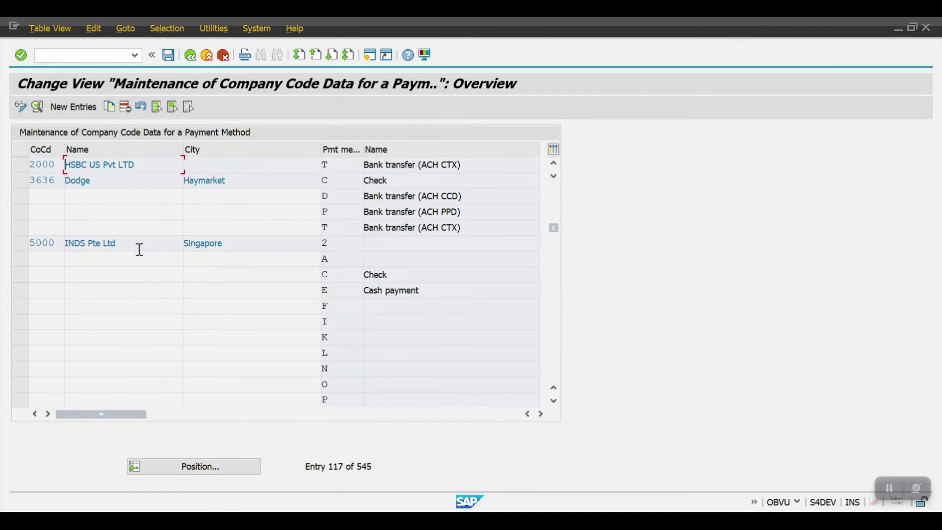
{"action": "left_click", "coordinate": [84, 113]}
{"action": "type", "text": "2001"}
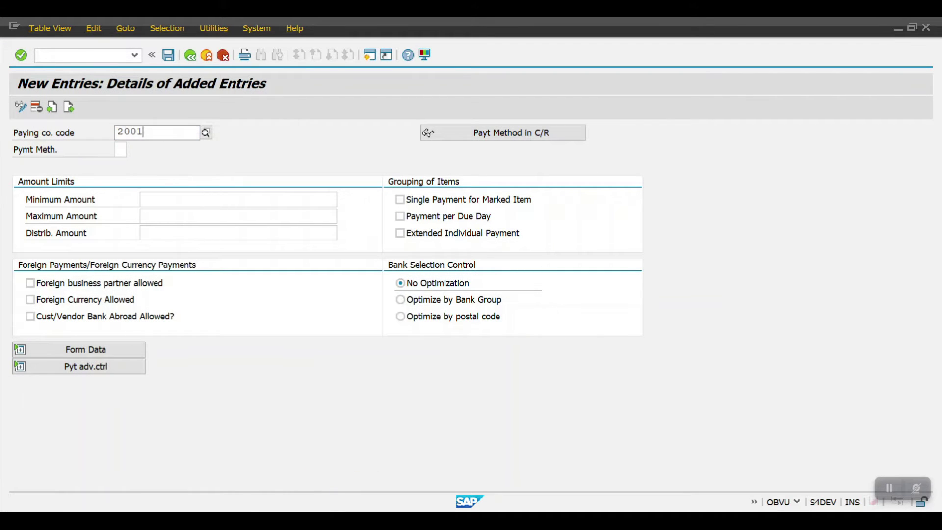
{"action": "left_click", "coordinate": [121, 158]}
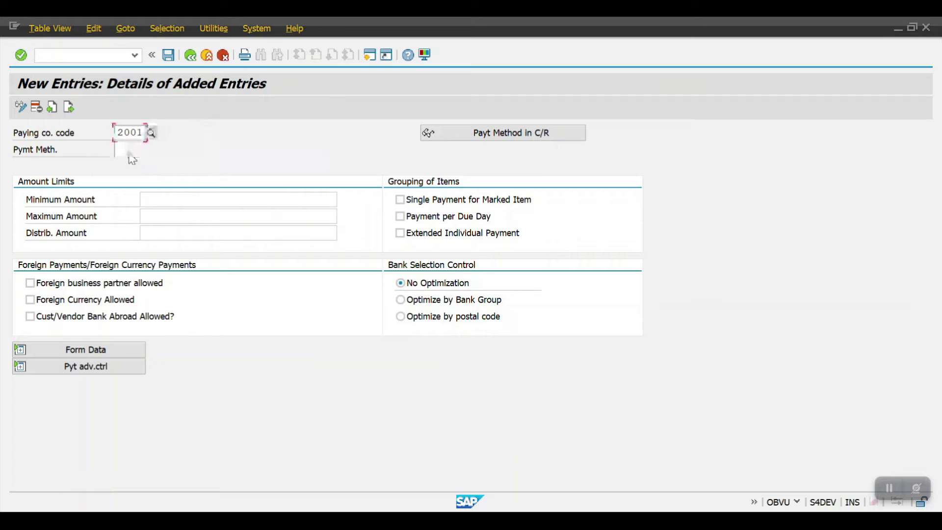
{"action": "left_click", "coordinate": [120, 151]}
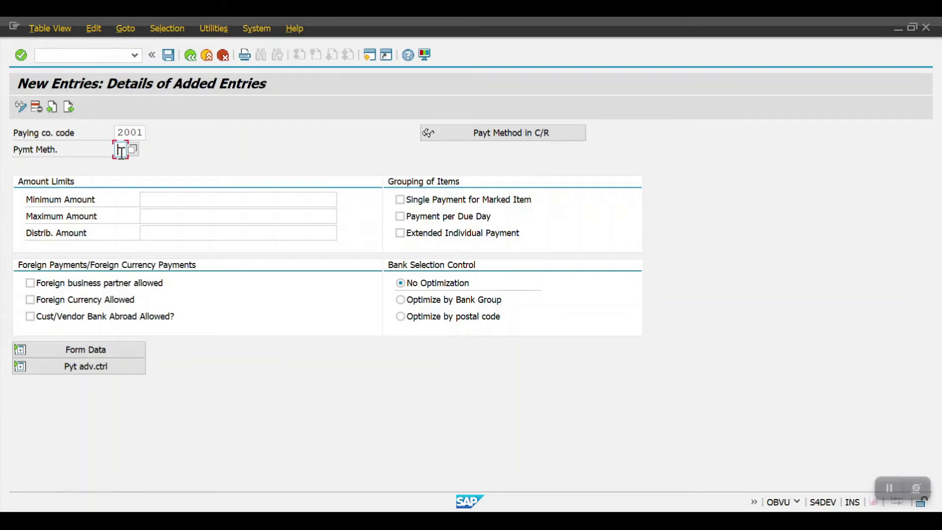
{"action": "left_click", "coordinate": [167, 200]}
{"action": "type", "text": "100"}
{"action": "left_click", "coordinate": [163, 213]}
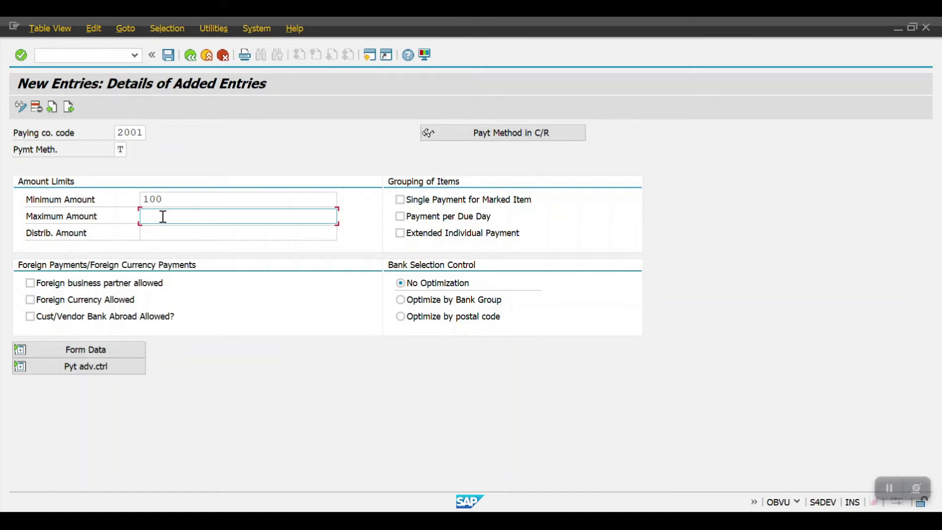
{"action": "left_click", "coordinate": [219, 228]}
- Allow foreign business partners, foreign currency and customer/vendor banks abroad for the payment method, leaving Payment per Due Day off
{"action": "left_click", "coordinate": [93, 283]}
{"action": "left_click", "coordinate": [65, 301]}
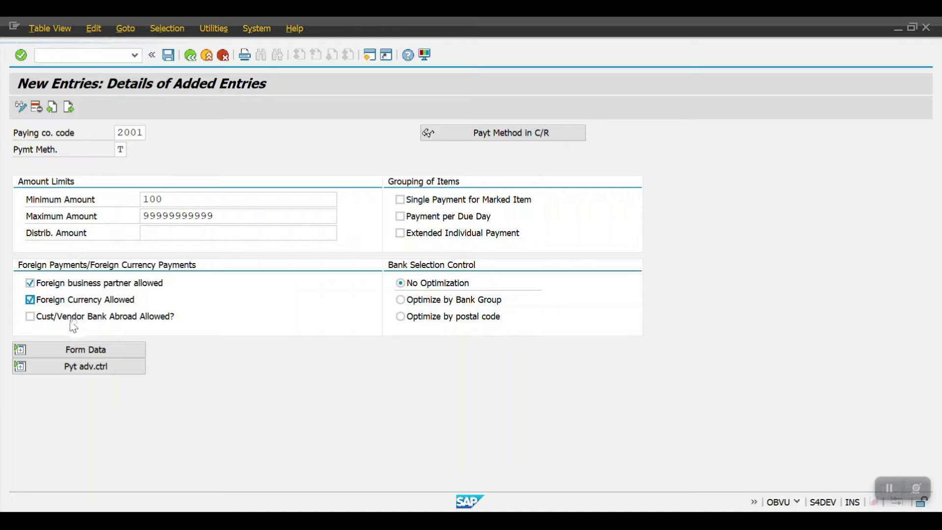
{"action": "left_click", "coordinate": [58, 319]}
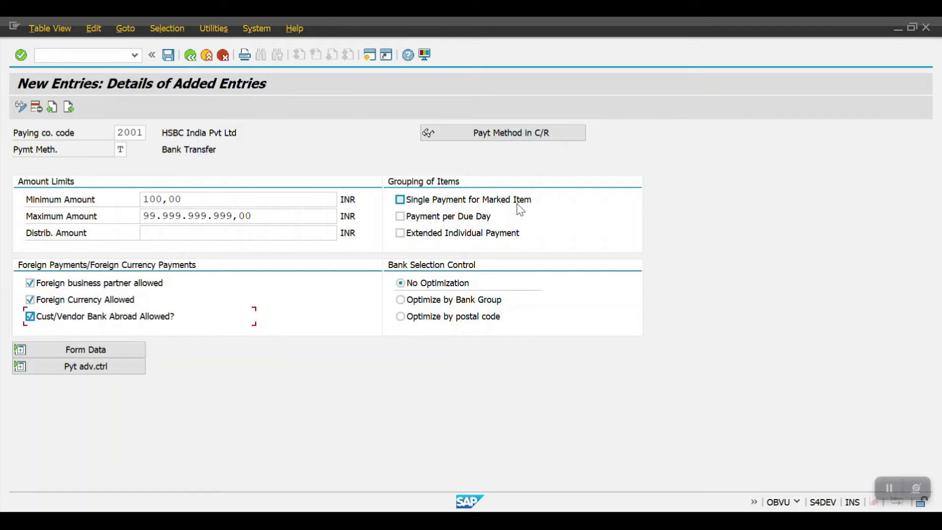
{"action": "left_click", "coordinate": [400, 216]}
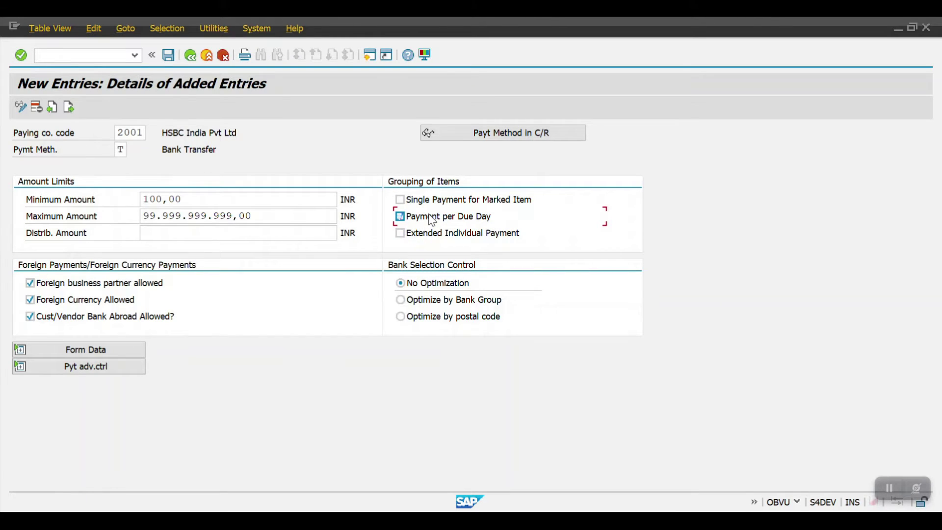
- Save the company code payment method entry to the customizing request and return to the payment program overview
{"action": "left_click", "coordinate": [168, 55]}
{"action": "left_click", "coordinate": [308, 266]}
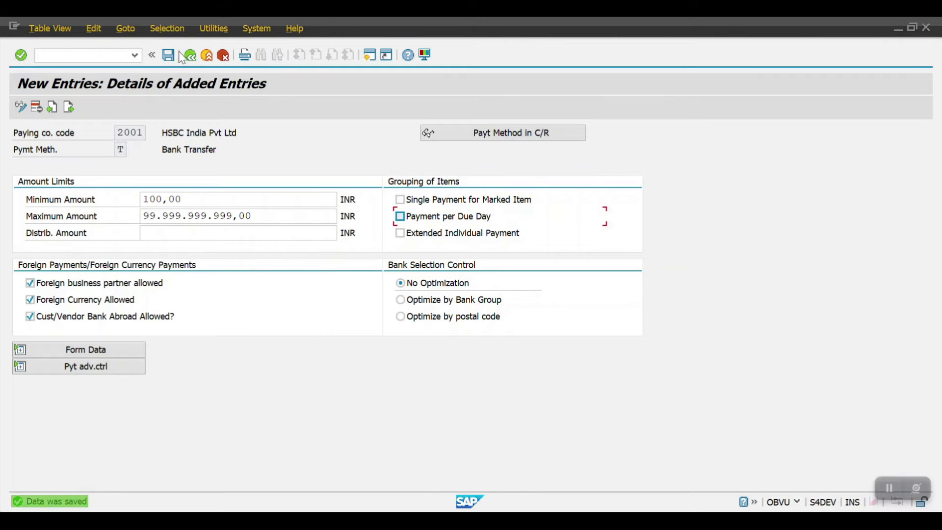
{"action": "left_click", "coordinate": [188, 55]}
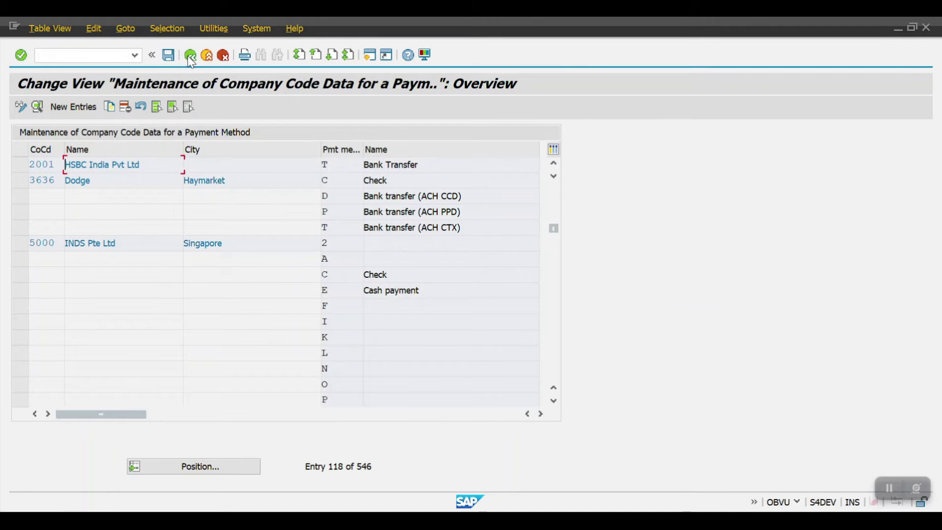
{"action": "left_click", "coordinate": [189, 55]}
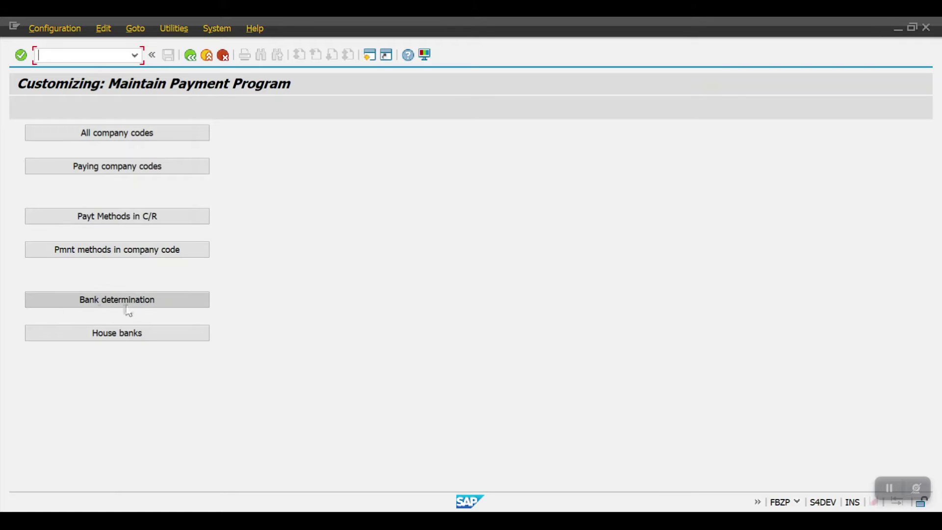
- Open the house bank maintenance, find company code 2001 and display its house banks
{"action": "left_click", "coordinate": [135, 338]}
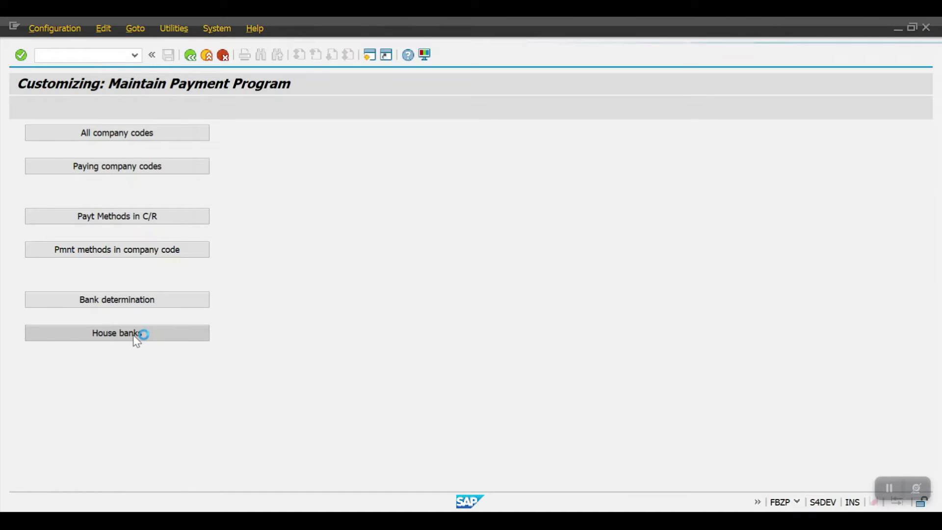
{"action": "left_click", "coordinate": [319, 348]}
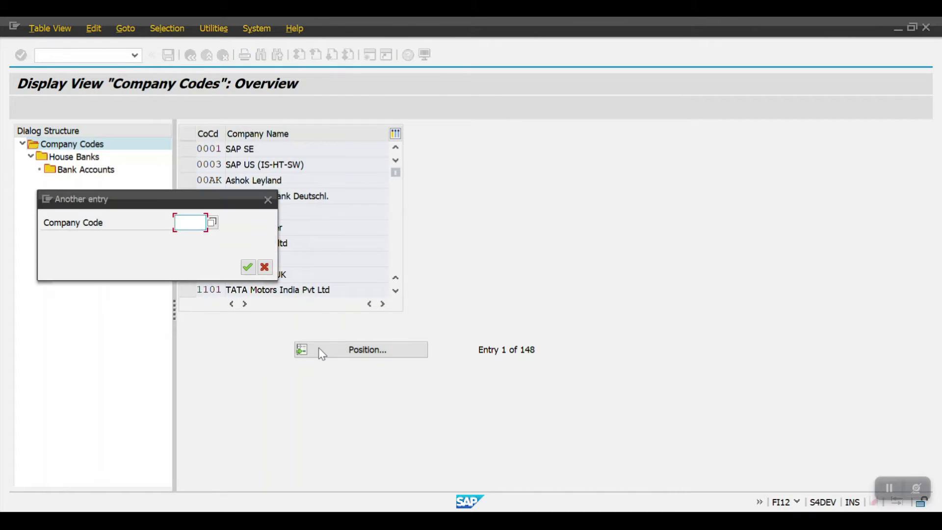
{"action": "type", "text": "2001"}
{"action": "key", "text": "Return"}
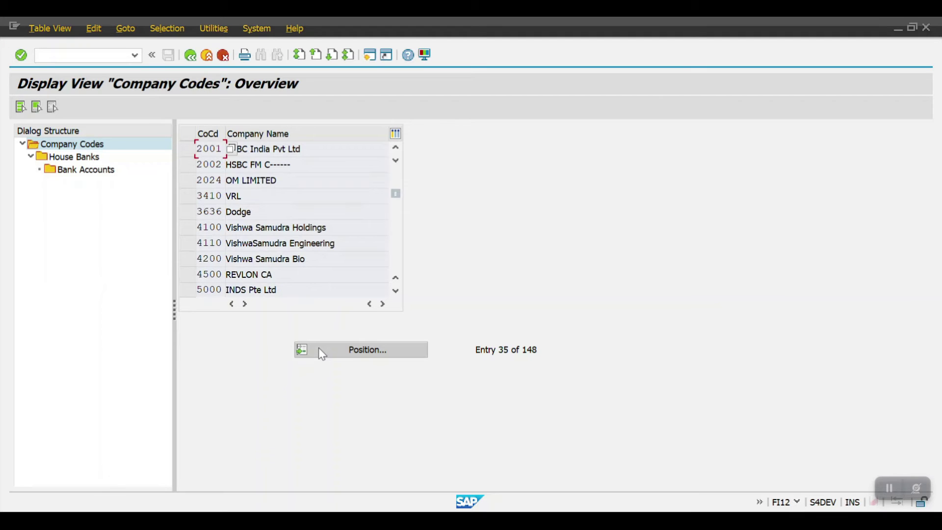
{"action": "left_click", "coordinate": [188, 148]}
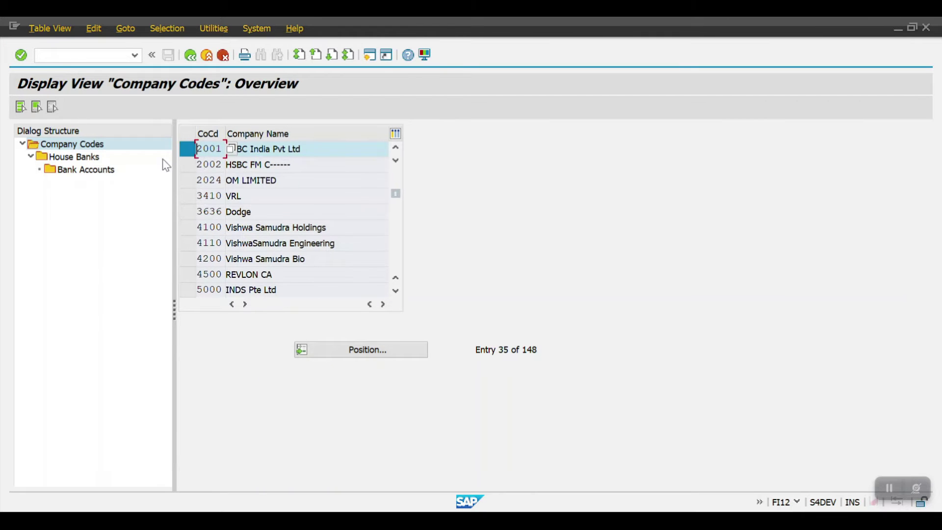
{"action": "double_click", "coordinate": [69, 157]}
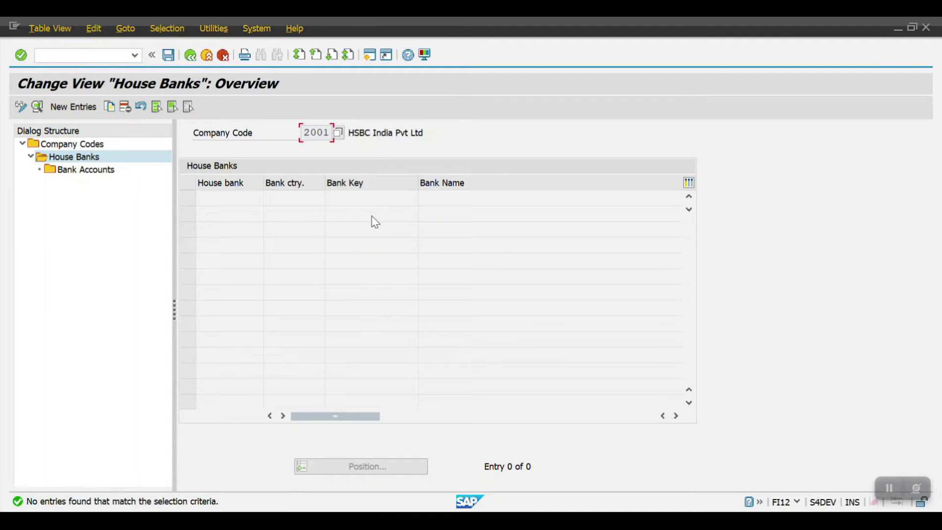
- Add a new house bank HDFC for company code 2001 with bank country IN and bank key HDFCIN0001
{"action": "left_click", "coordinate": [64, 108]}
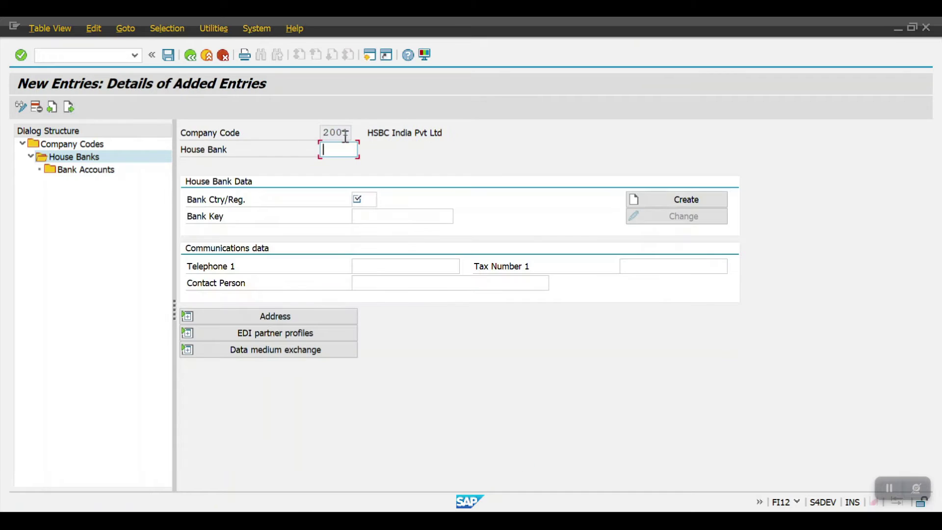
{"action": "type", "text": "H"}
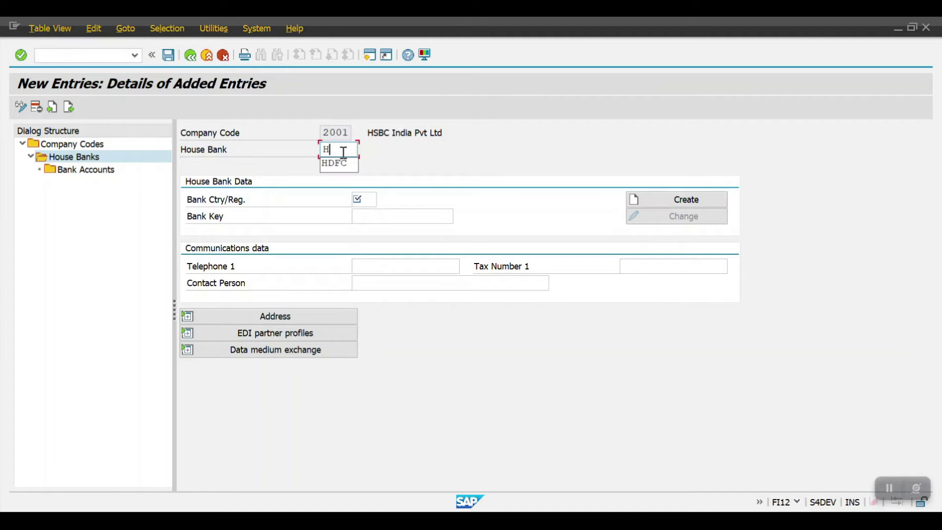
{"action": "type", "text": "DFC"}
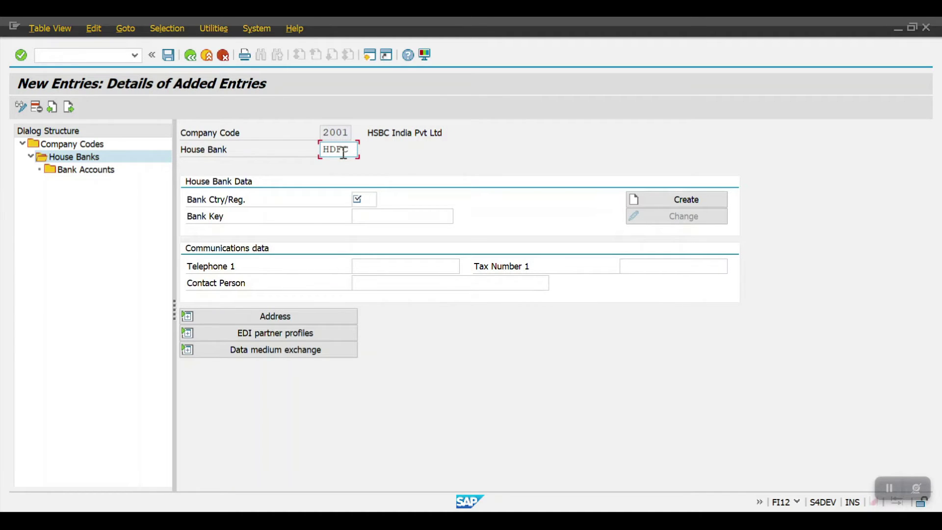
{"action": "left_click", "coordinate": [368, 199]}
{"action": "type", "text": "IN"}
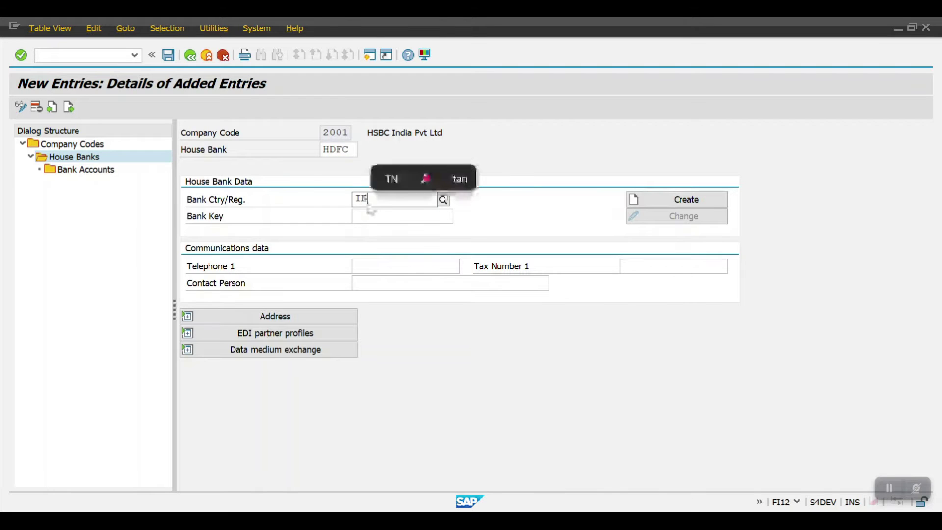
{"action": "key", "text": "Return"}
{"action": "left_click", "coordinate": [366, 216]}
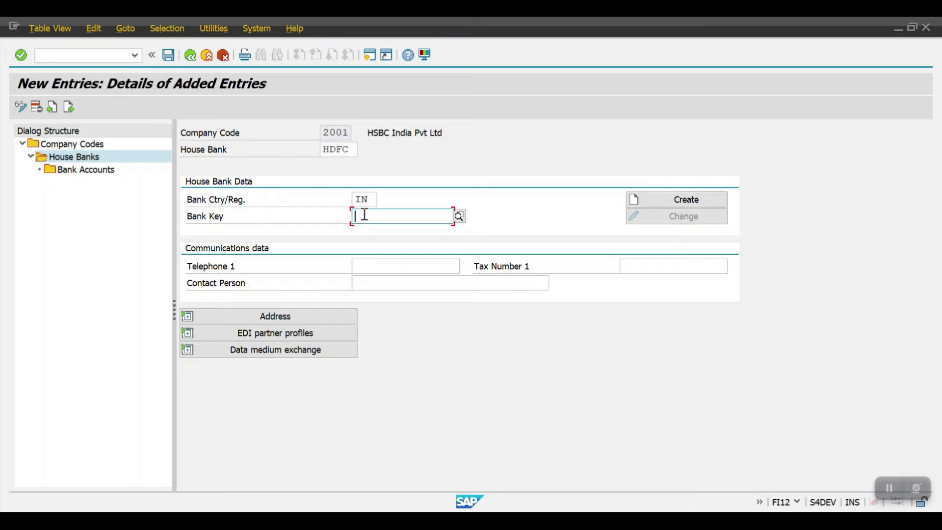
{"action": "type", "text": "HDFC"}
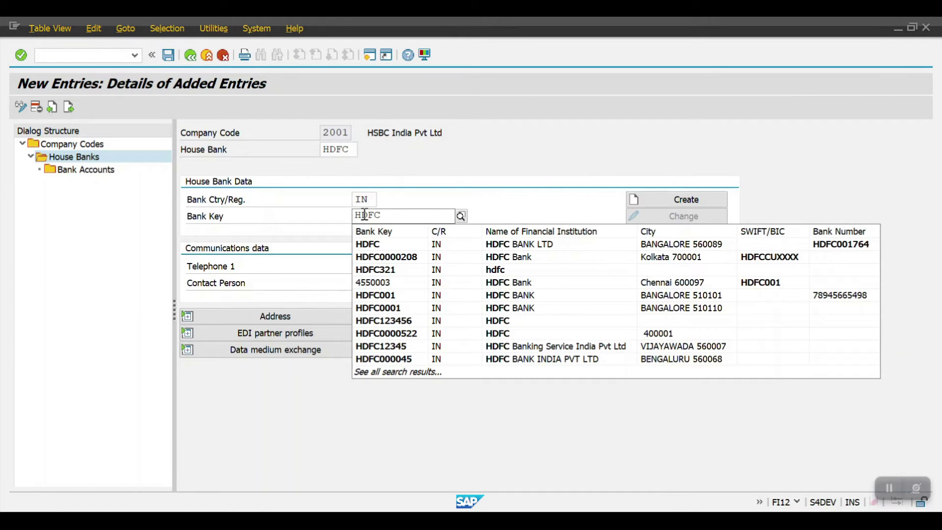
{"action": "type", "text": "IN0001"}
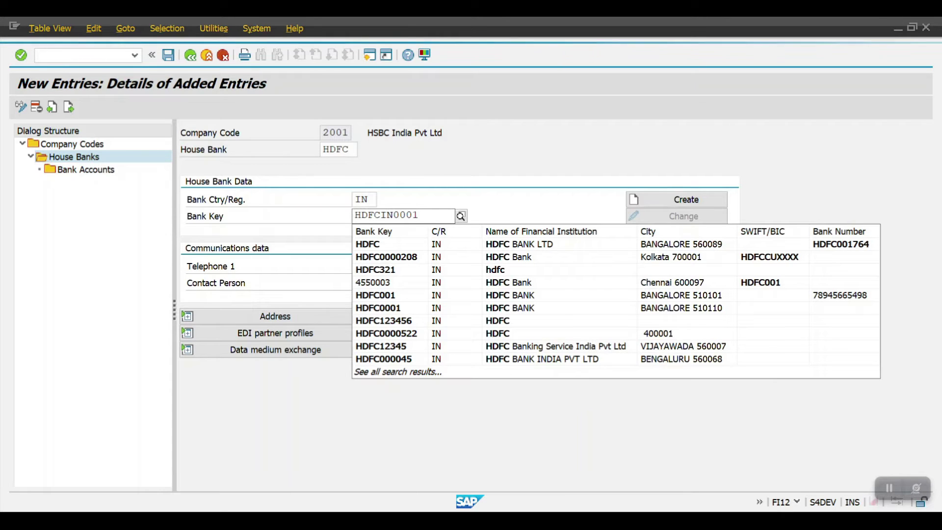
{"action": "key", "text": "Return"}
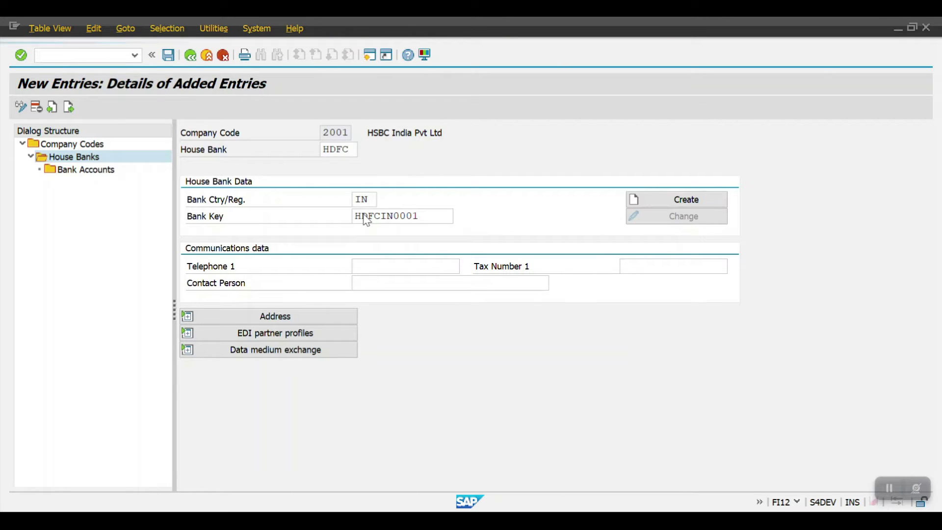
- Create the bank data for the new bank key with bank name HDFC BANK and branch HYDERABAD
{"action": "left_click", "coordinate": [672, 199]}
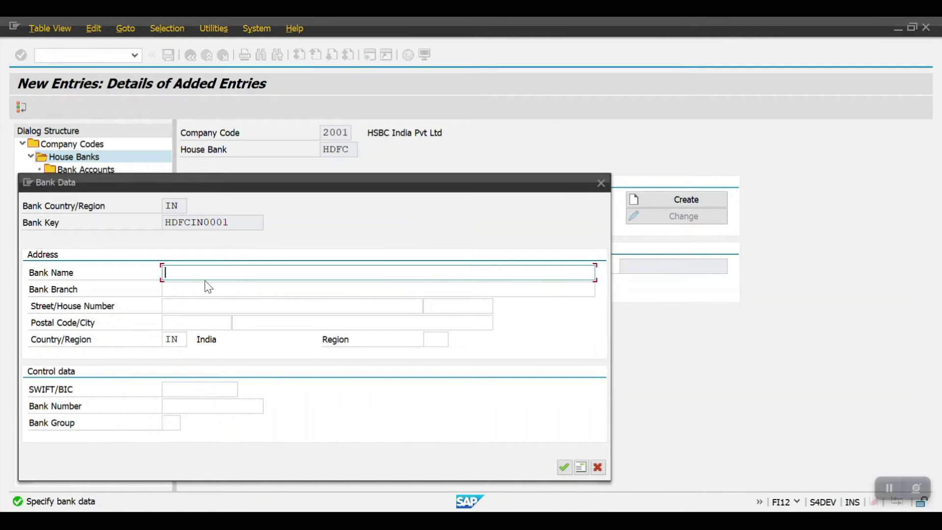
{"action": "type", "text": "HDFC BANK"}
{"action": "left_click", "coordinate": [198, 288]}
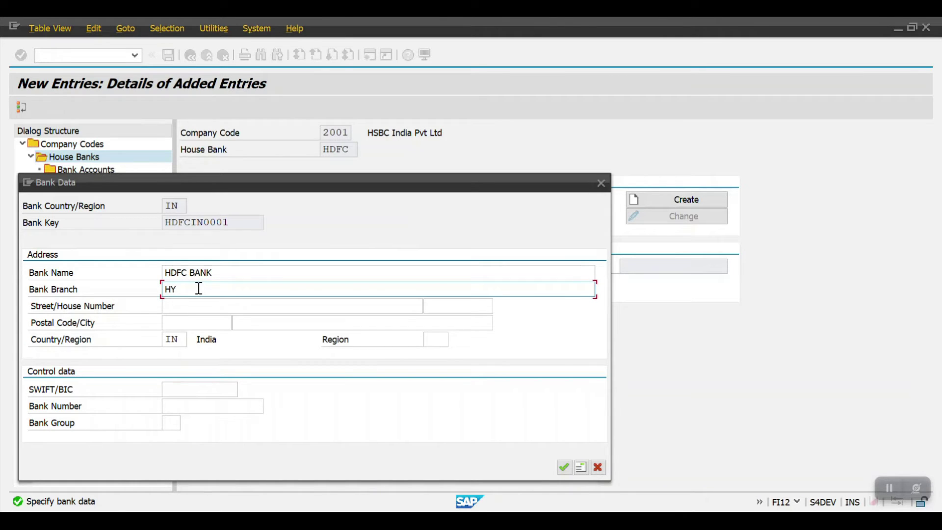
{"action": "type", "text": "HYDERABAD"}
- Enter bank number 23467 and SWIFT/BIC HDFCINHY001 in the bank's control data and accept the bank data
{"action": "left_click", "coordinate": [184, 406]}
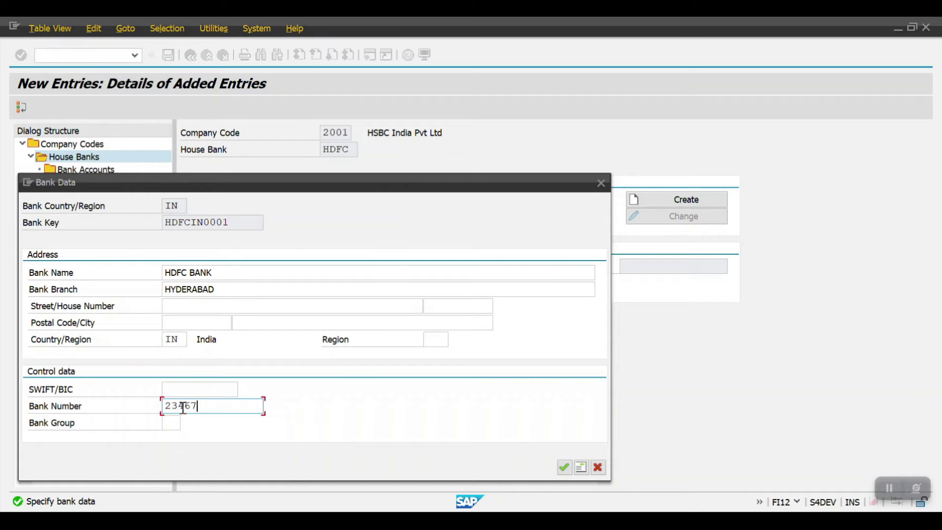
{"action": "left_click", "coordinate": [188, 390]}
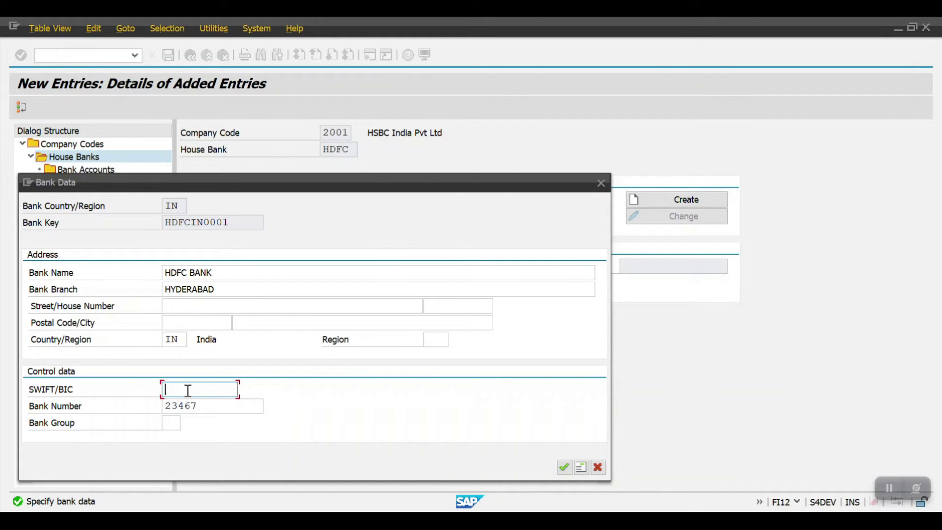
{"action": "type", "text": "HDF"}
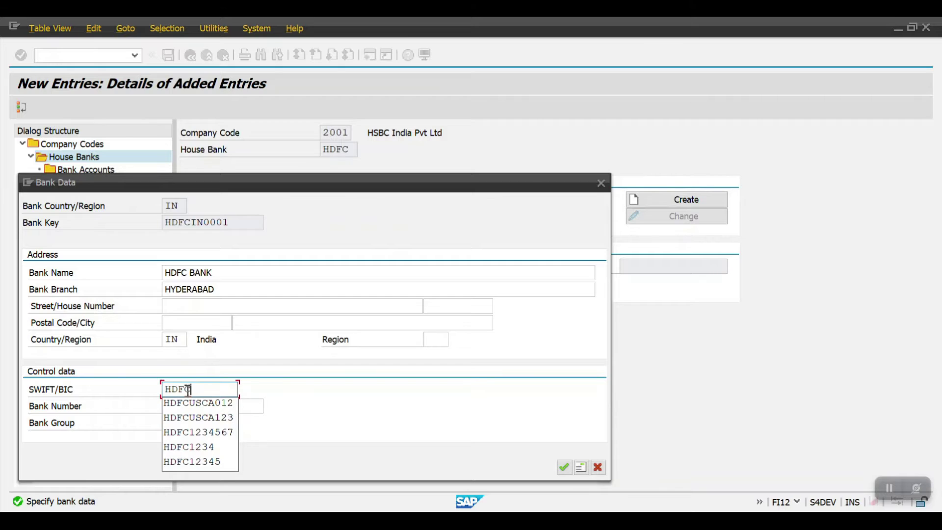
{"action": "type", "text": "CINHY001"}
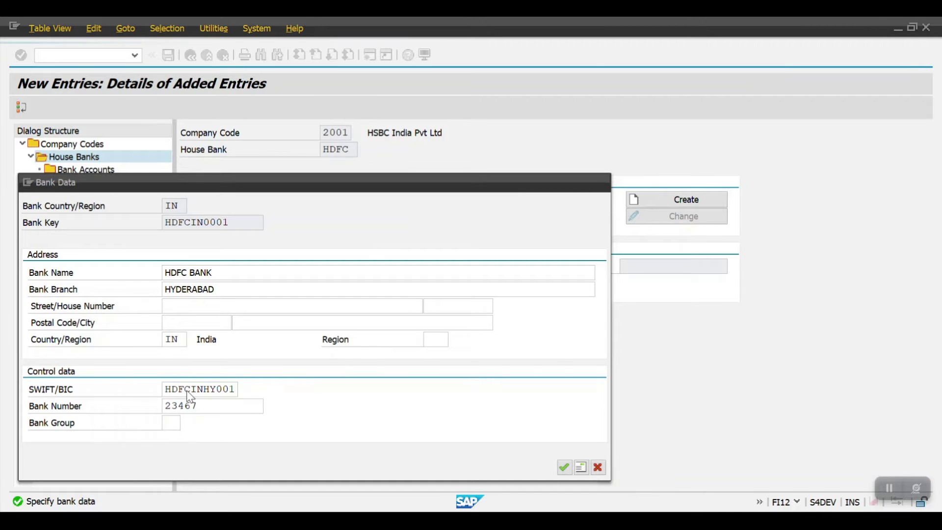
{"action": "key", "text": "Return"}
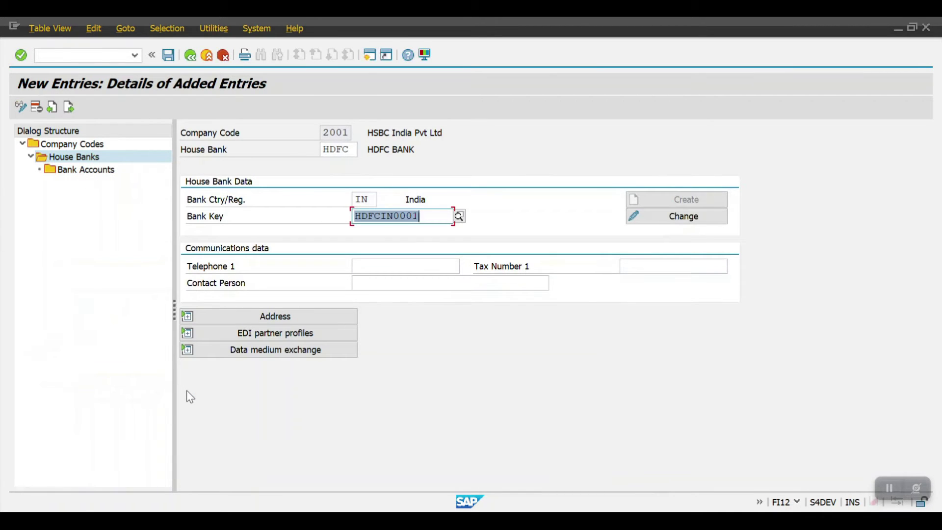
- Save the HDFC house bank to the customizing request and return to the house banks overview
{"action": "left_click", "coordinate": [166, 54]}
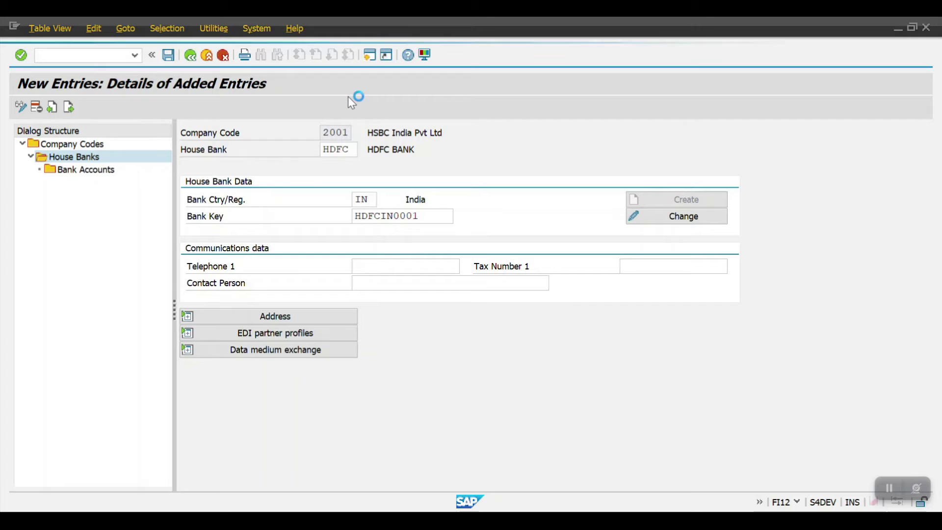
{"action": "left_click", "coordinate": [310, 268]}
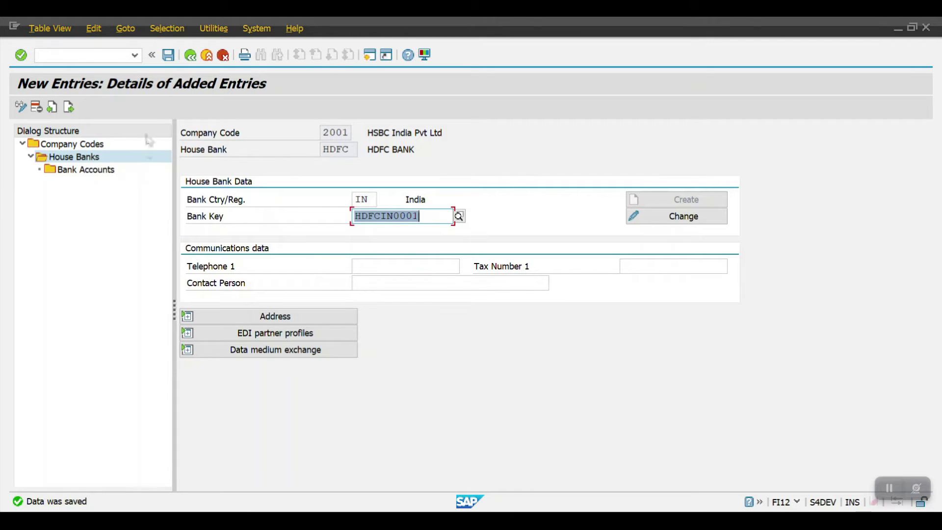
{"action": "left_click", "coordinate": [193, 56]}
{"action": "left_click", "coordinate": [193, 55]}
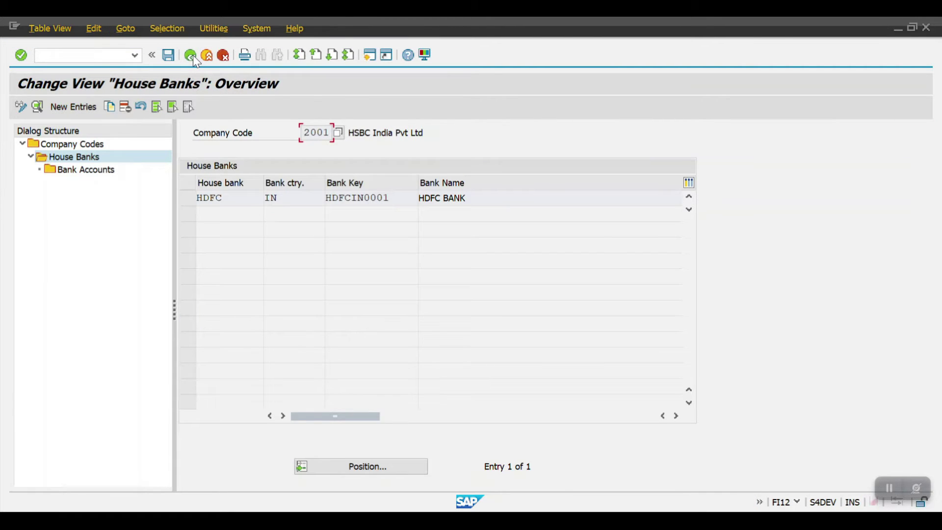
- Select house bank HDFC and open its bank accounts
{"action": "left_click", "coordinate": [189, 198]}
{"action": "double_click", "coordinate": [74, 170]}
{"action": "left_click", "coordinate": [439, 434]}
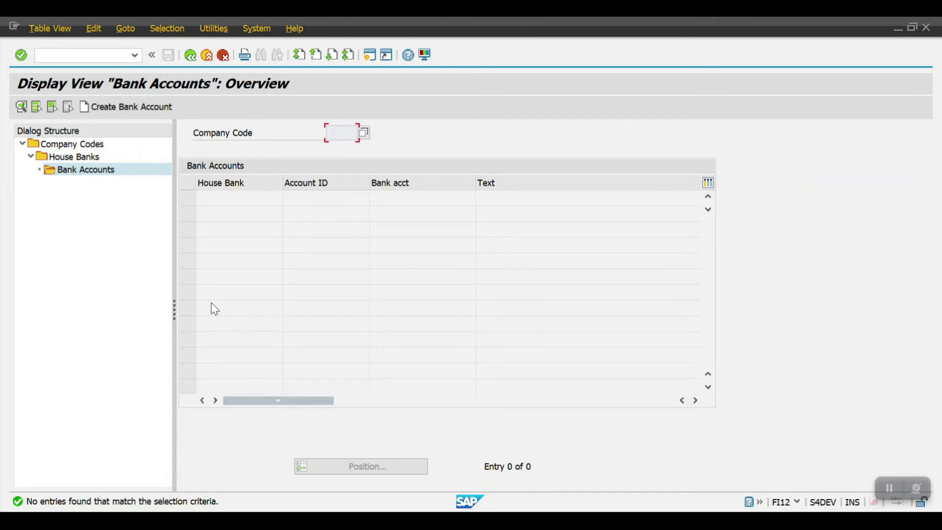
- Switch to the SAP Fiori launchpad in the browser, return to its home page and search for Manage Bank Accounts
{"action": "left_click", "coordinate": [118, 451]}
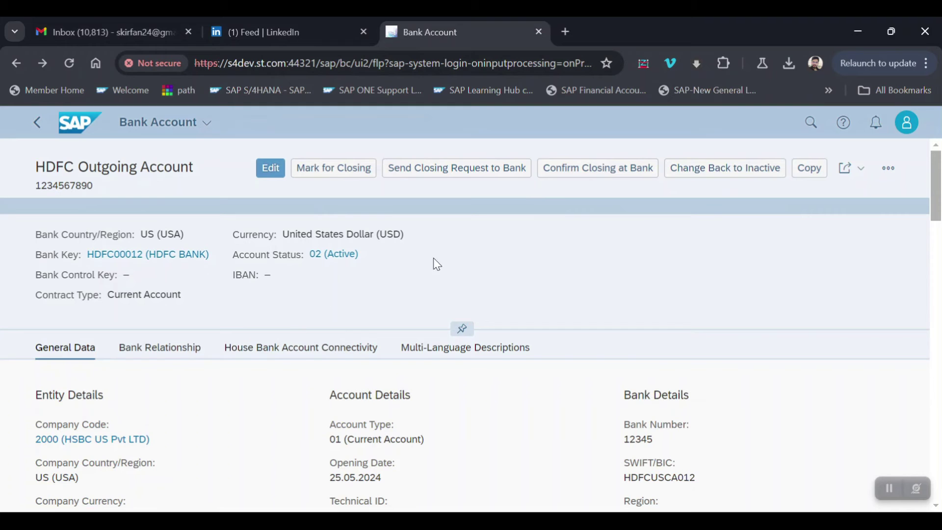
{"action": "left_click", "coordinate": [78, 129]}
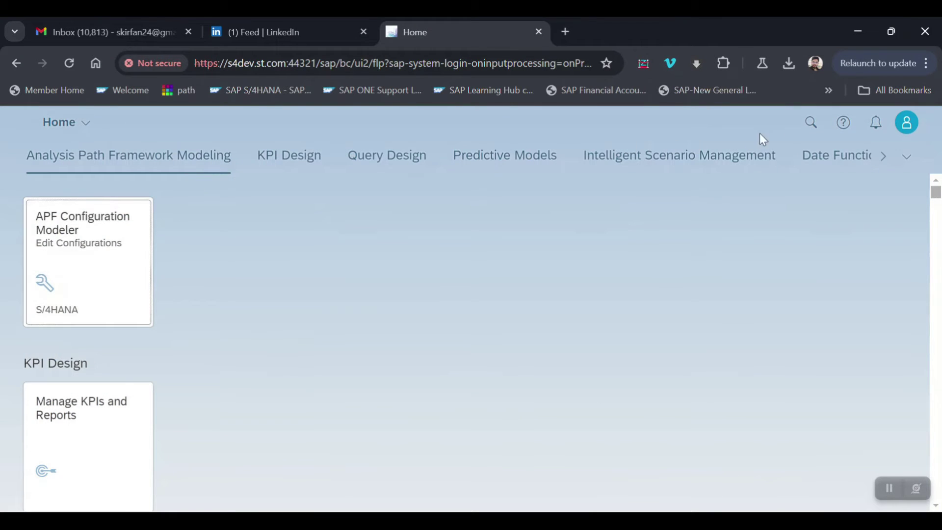
{"action": "left_click", "coordinate": [811, 122]}
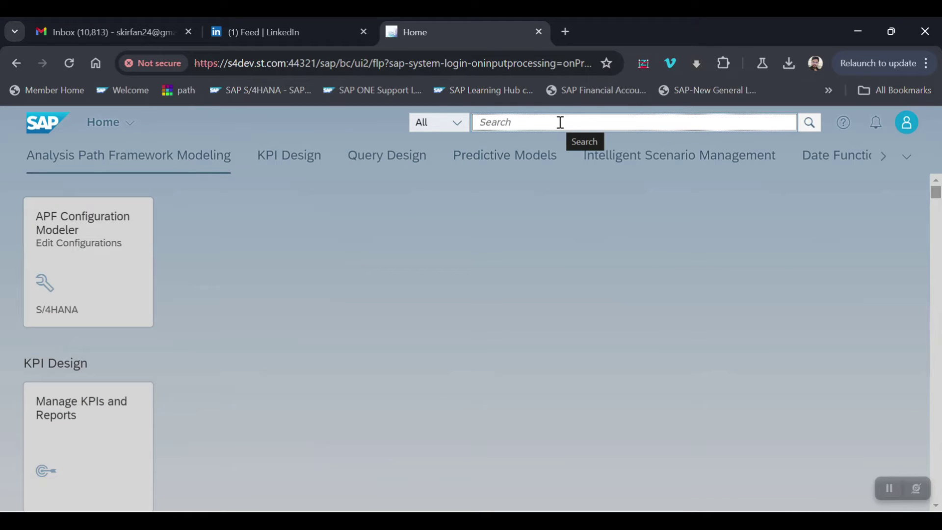
{"action": "type", "text": "M"}
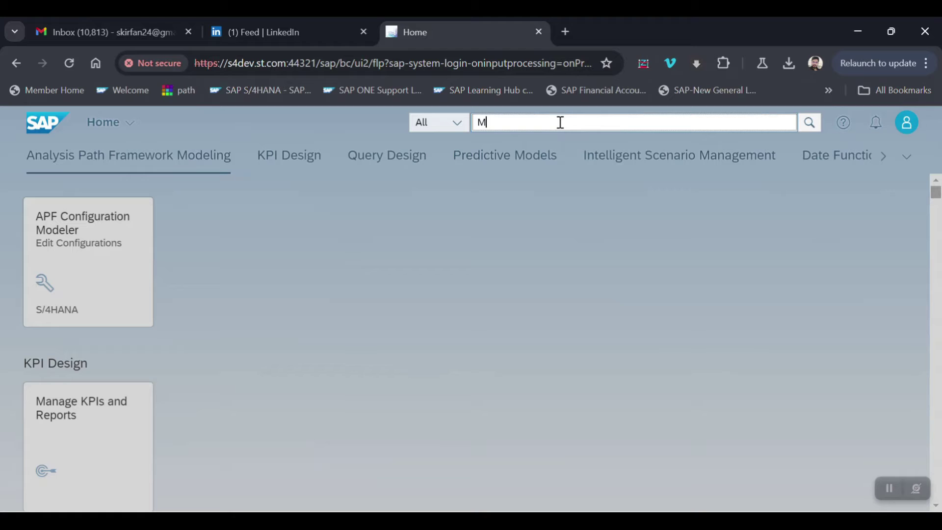
{"action": "type", "text": "anage "}
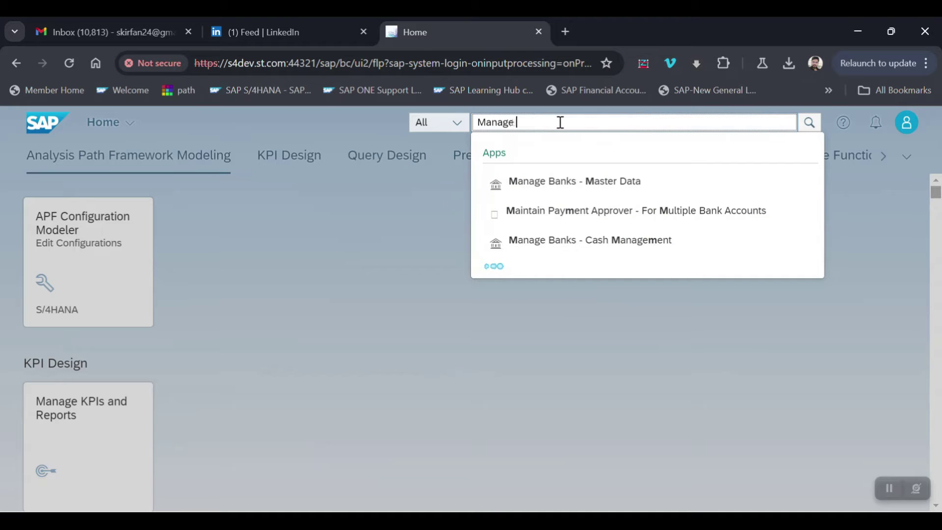
{"action": "type", "text": "Bank "}
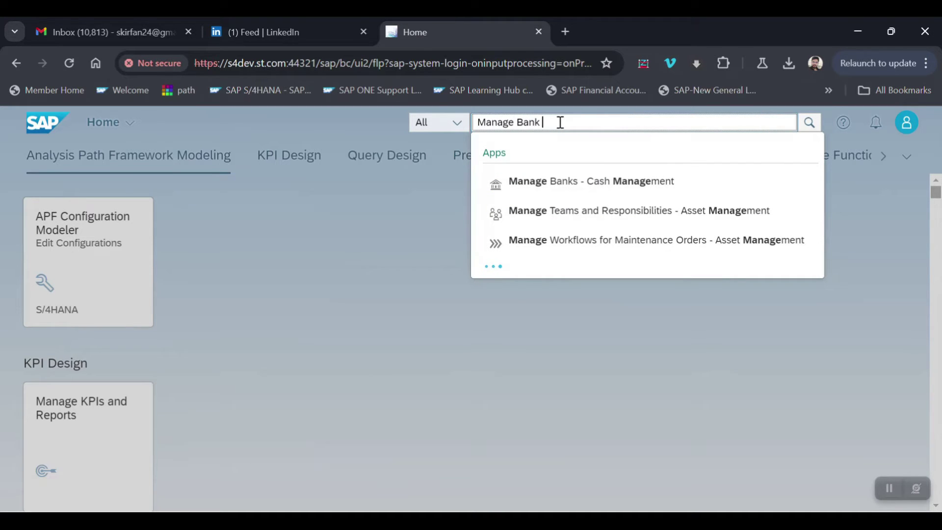
{"action": "type", "text": "Account"}
{"action": "key", "text": "BackSpace"}
{"action": "key", "text": "BackSpace"}
{"action": "key", "text": "BackSpace"}
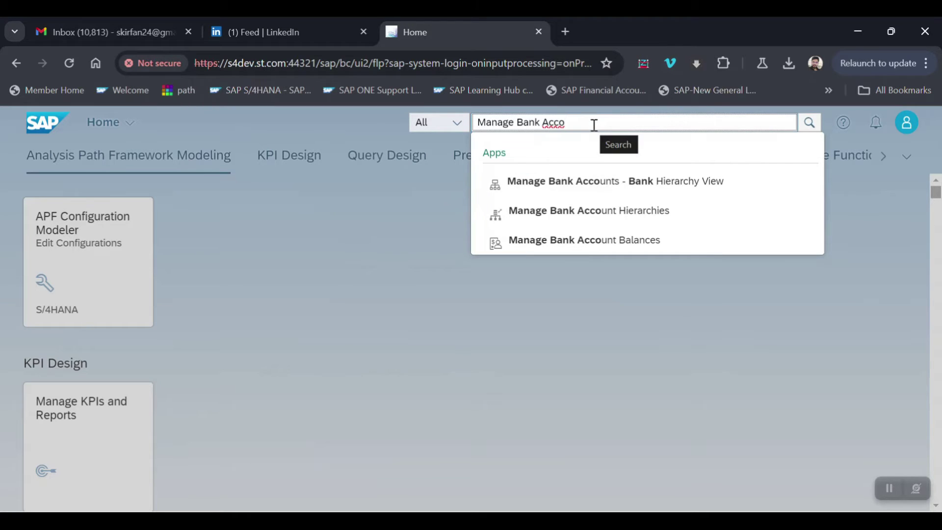
{"action": "type", "text": "unts"}
{"action": "key", "text": "Return"}
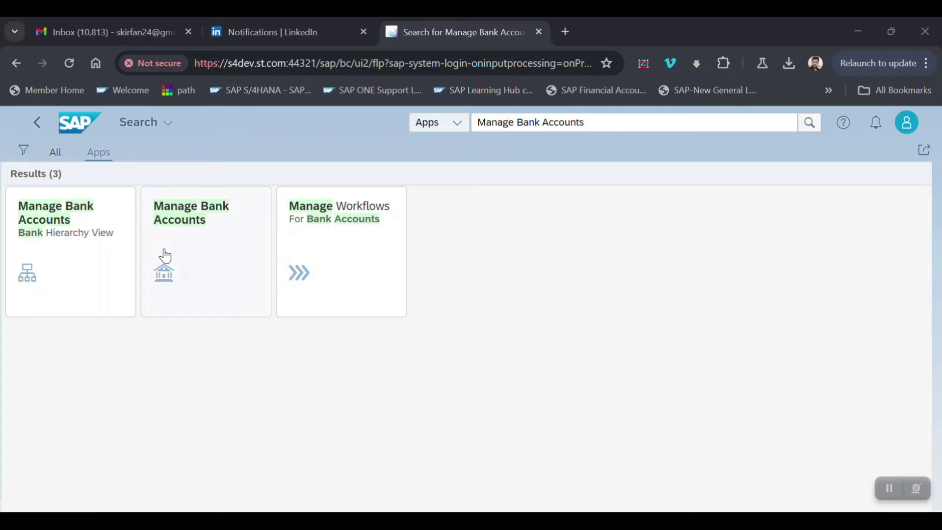
- Open the Manage Bank Accounts app and list the bank accounts without any filter
{"action": "left_click", "coordinate": [197, 225]}
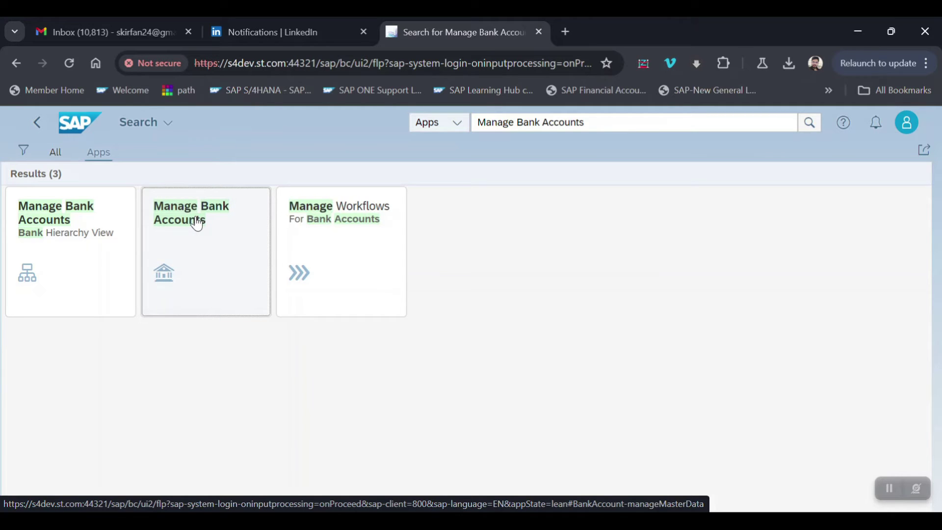
{"action": "left_click", "coordinate": [197, 224]}
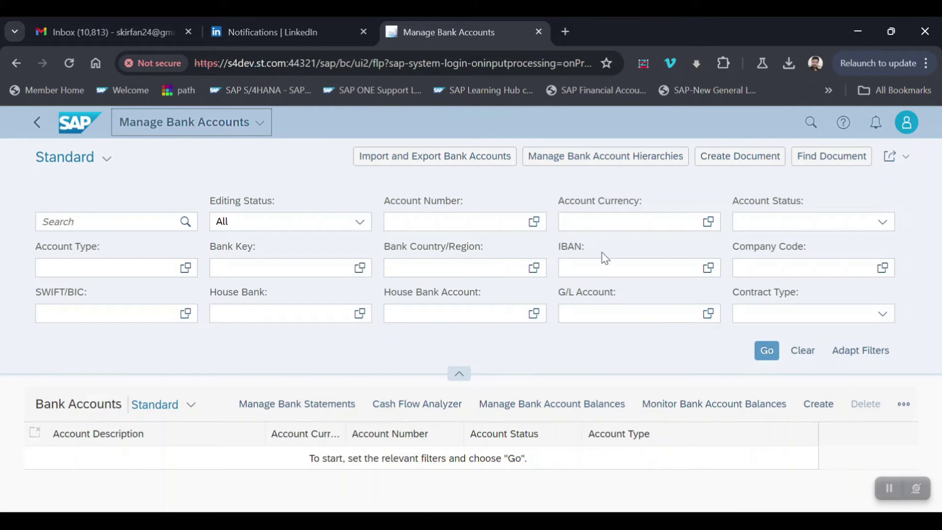
{"action": "left_click", "coordinate": [758, 265]}
{"action": "left_click", "coordinate": [767, 350]}
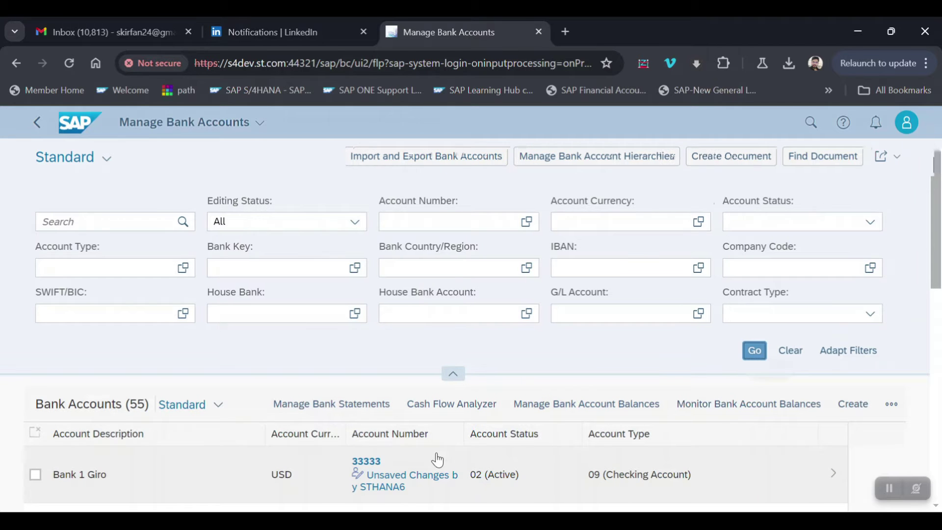
{"action": "scroll", "coordinate": [443, 454], "scroll_direction": "down", "scroll_amount": 5}
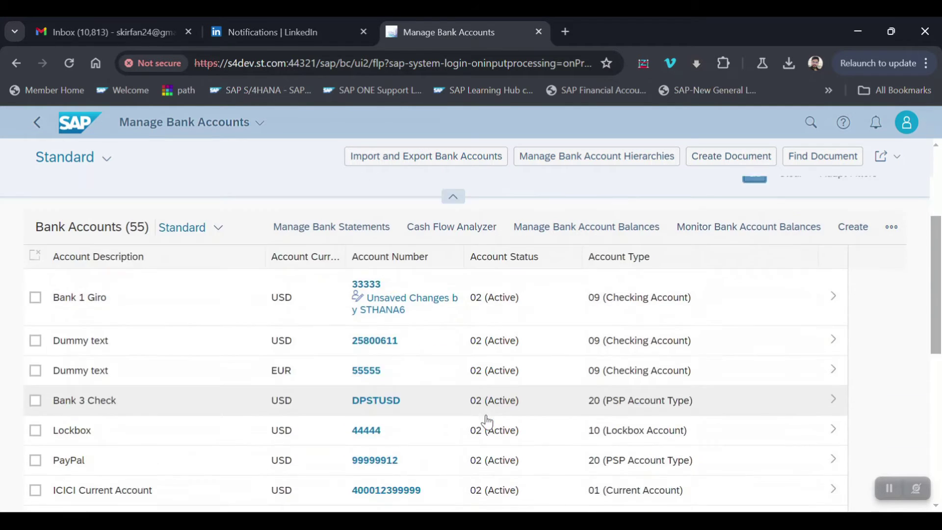
{"action": "scroll", "coordinate": [484, 418], "scroll_direction": "up", "scroll_amount": 5}
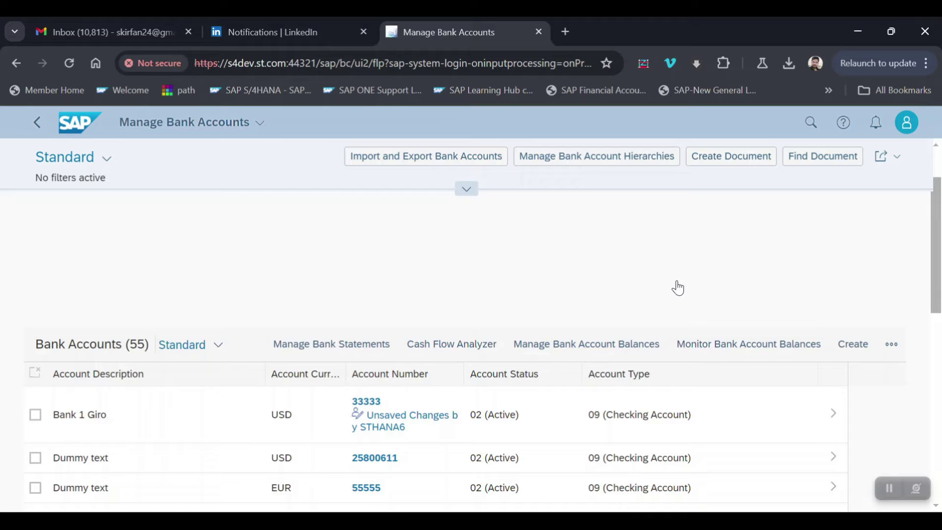
{"action": "scroll", "coordinate": [638, 282], "scroll_direction": "up", "scroll_amount": 2}
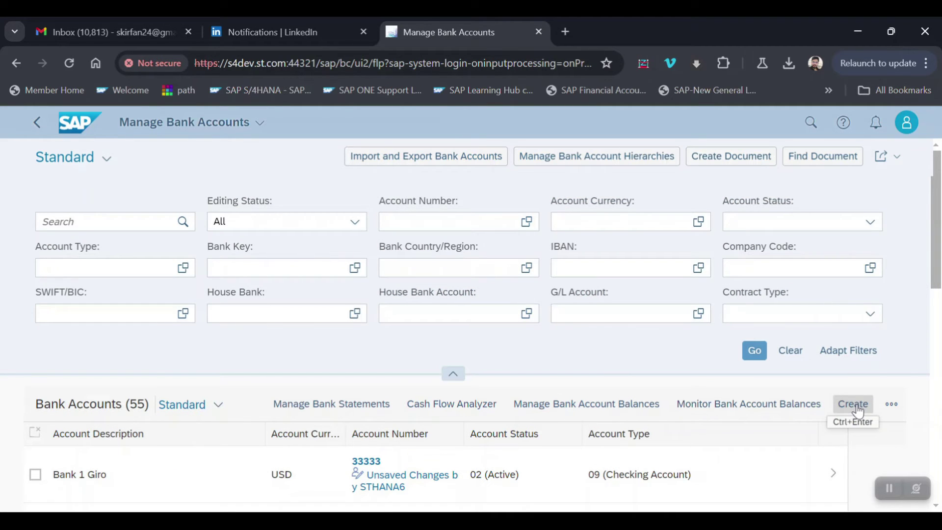
- Create a new bank account for company code 2001 with account type 01 (Current Account)
{"action": "left_click", "coordinate": [854, 404]}
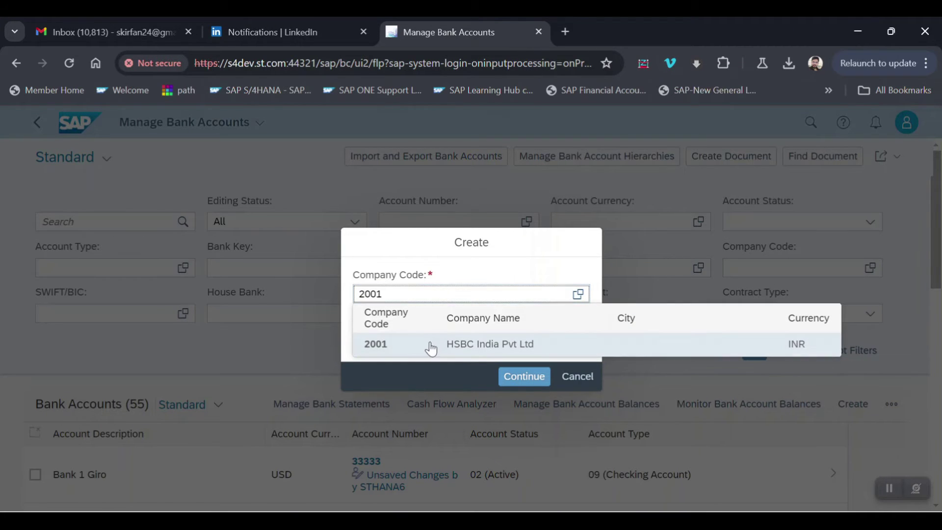
{"action": "type", "text": "2001"}
{"action": "left_click", "coordinate": [431, 350]}
{"action": "left_click", "coordinate": [576, 340]}
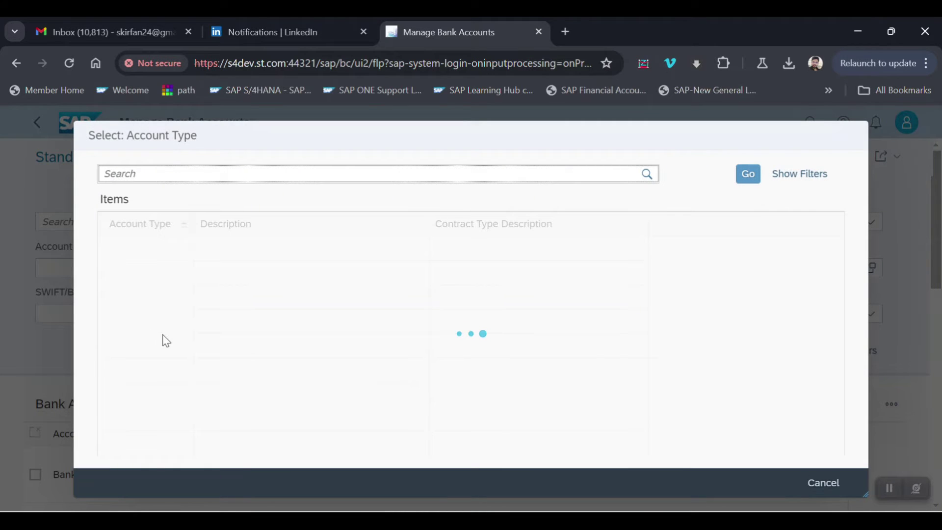
{"action": "scroll", "coordinate": [319, 319], "scroll_direction": "down", "scroll_amount": 3}
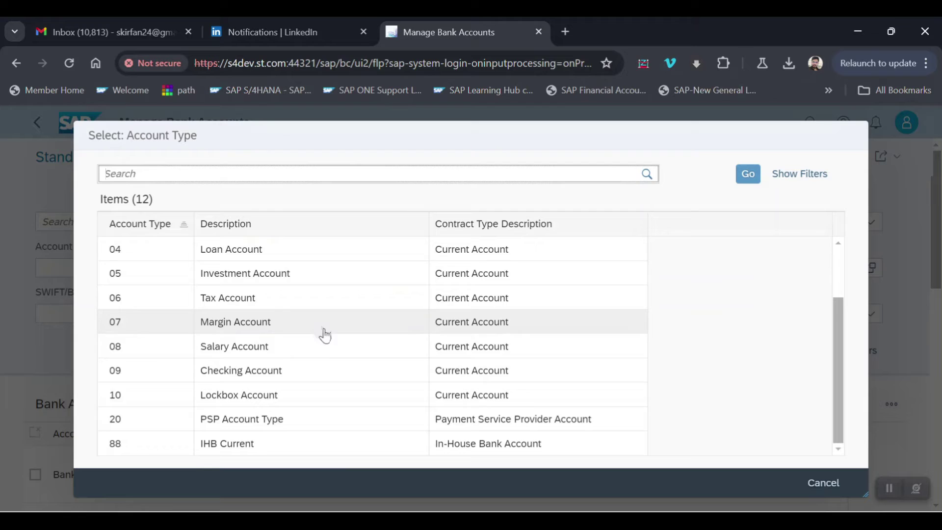
{"action": "scroll", "coordinate": [353, 440], "scroll_direction": "up", "scroll_amount": 3}
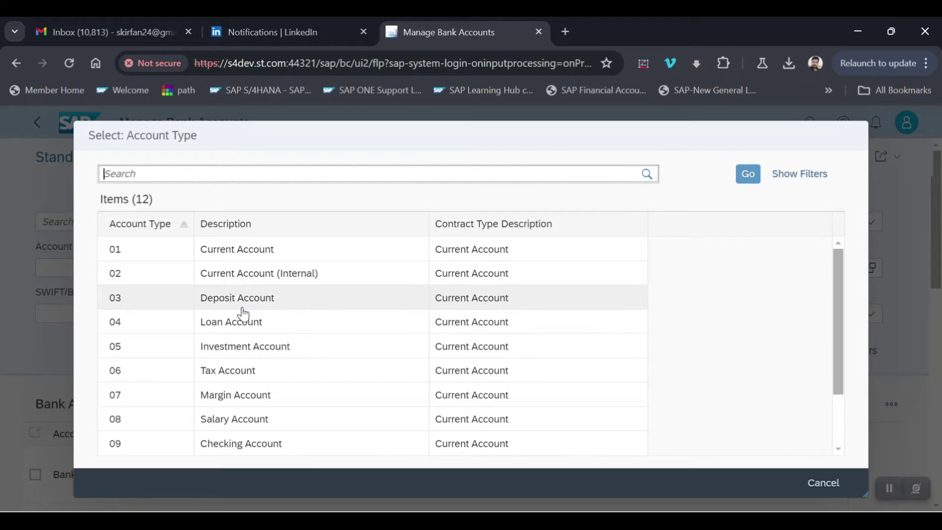
{"action": "left_click", "coordinate": [140, 252]}
{"action": "left_click", "coordinate": [522, 377]}
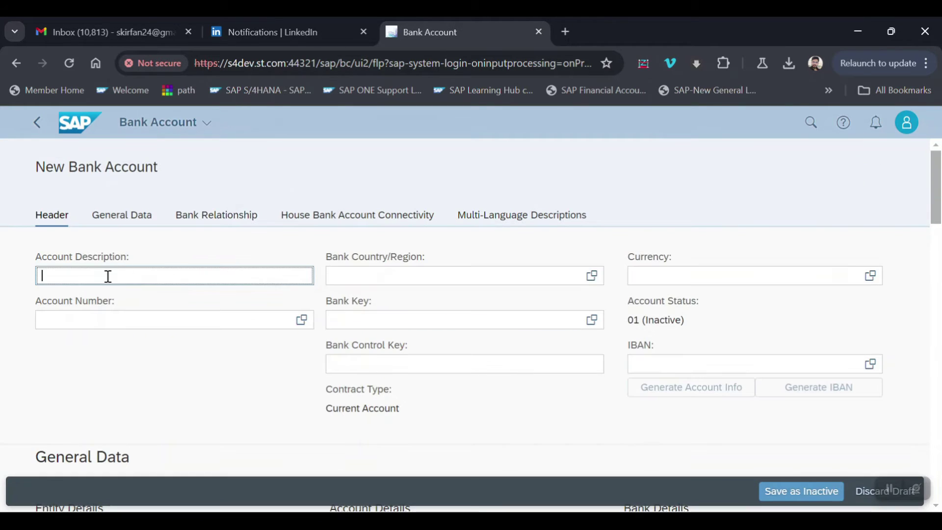
- Enter the account description HDFC Out going Account and fill in the bank account number
{"action": "type", "text": "HDFC OUut"}
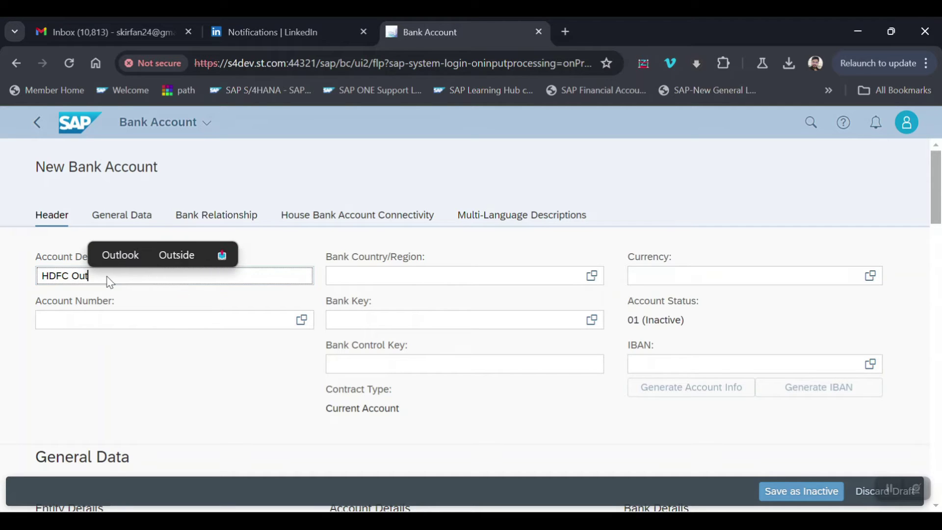
{"action": "type", "text": " going "}
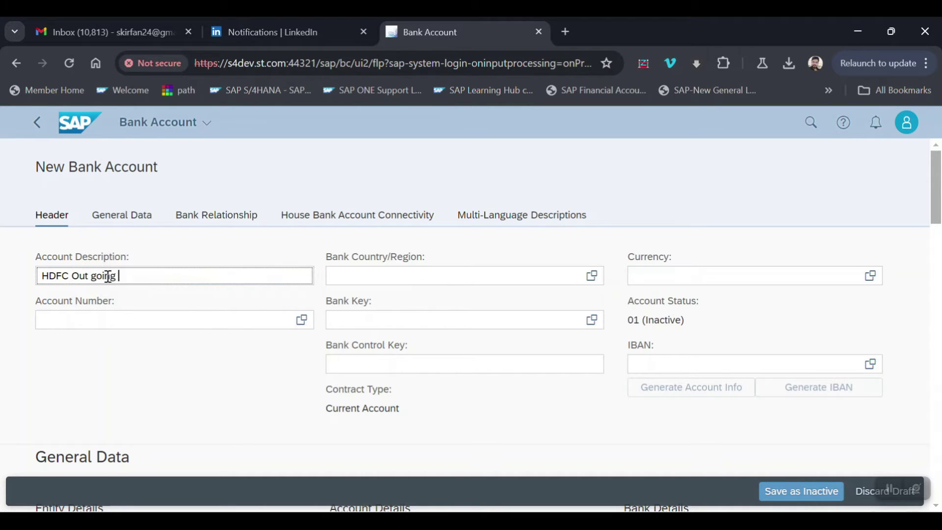
{"action": "type", "text": "Account"}
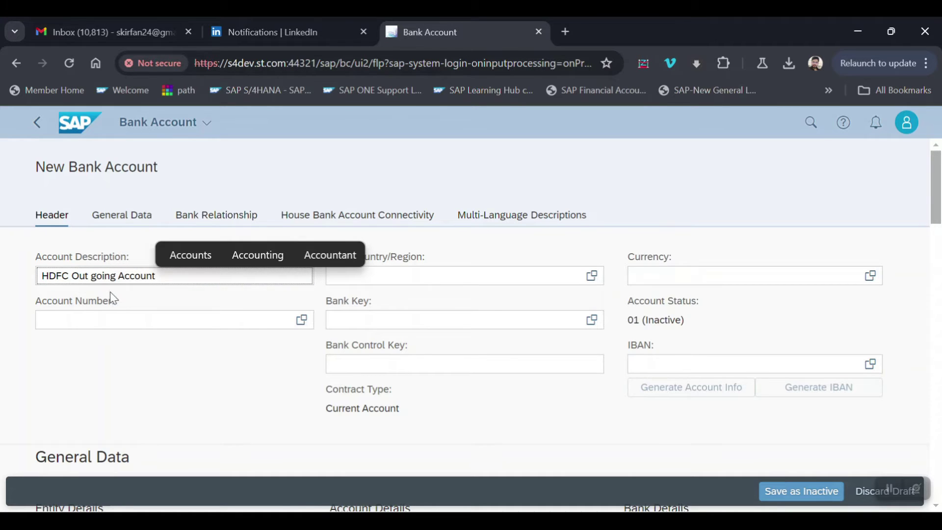
{"action": "left_click", "coordinate": [102, 317]}
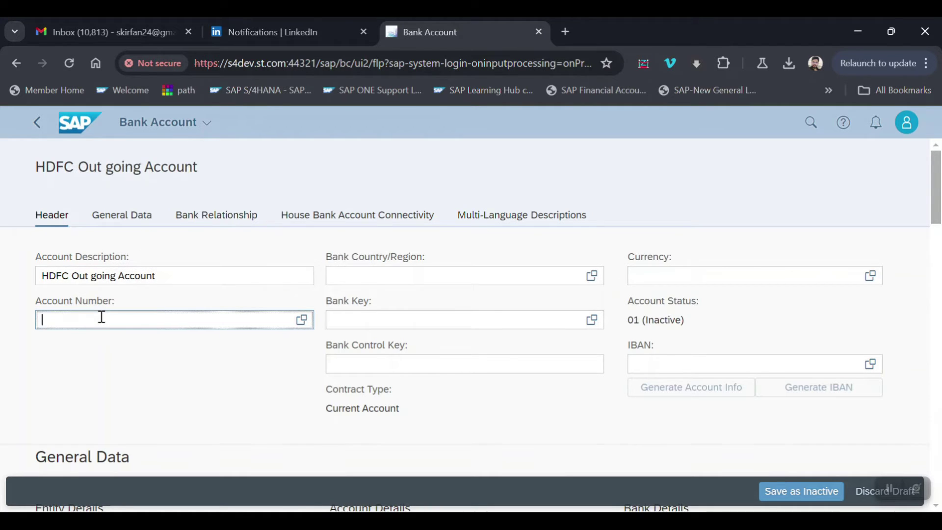
{"action": "type", "text": "1234567890"}
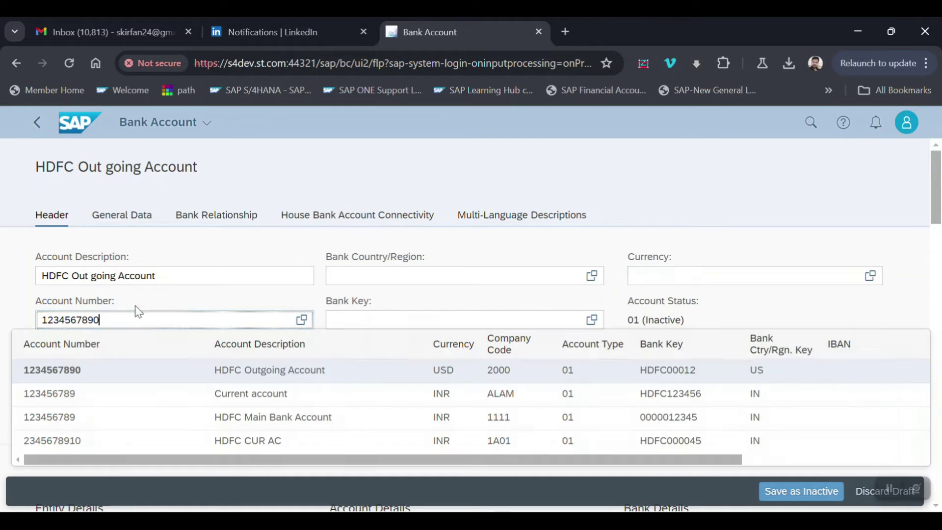
{"action": "left_click", "coordinate": [465, 236]}
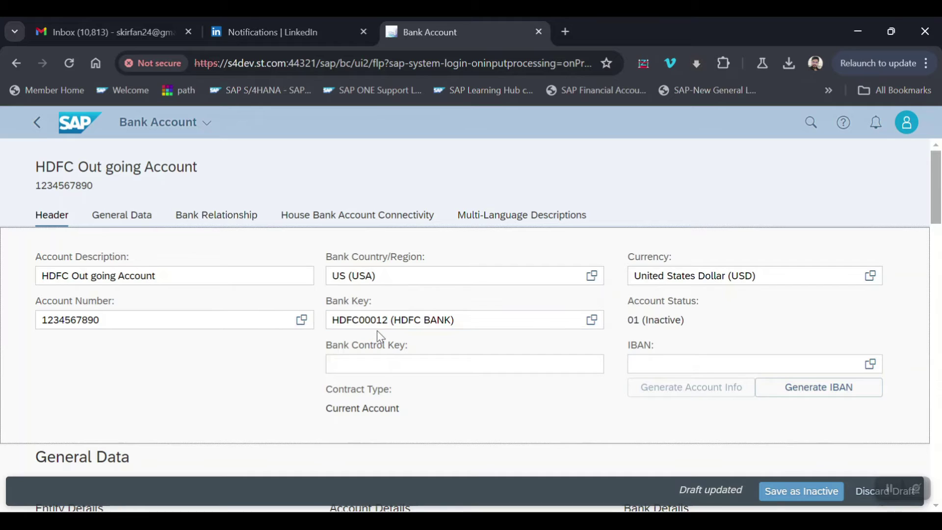
- Change the new account's bank country/region to IN (India)
{"action": "left_click_drag", "start_coordinate": [387, 273], "coordinate": [307, 270]}
{"action": "type", "text": "IN"}
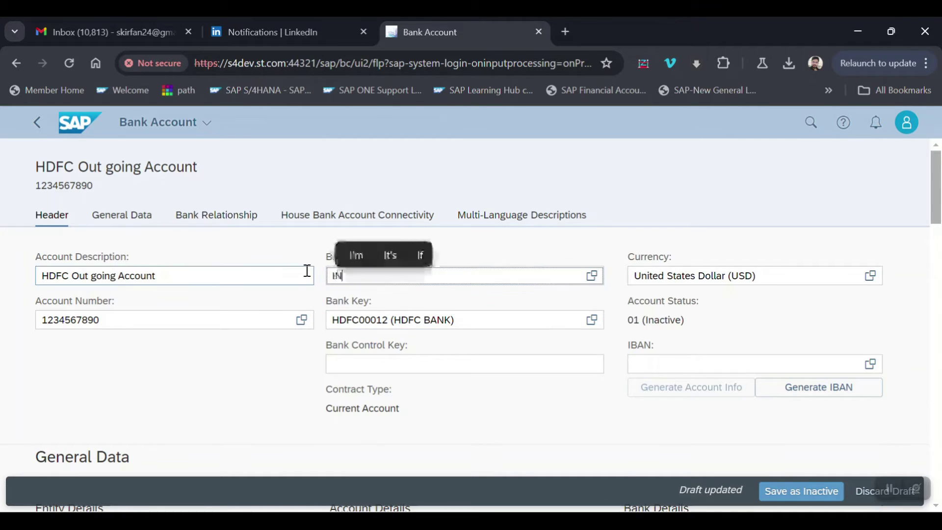
{"action": "left_click", "coordinate": [374, 328]}
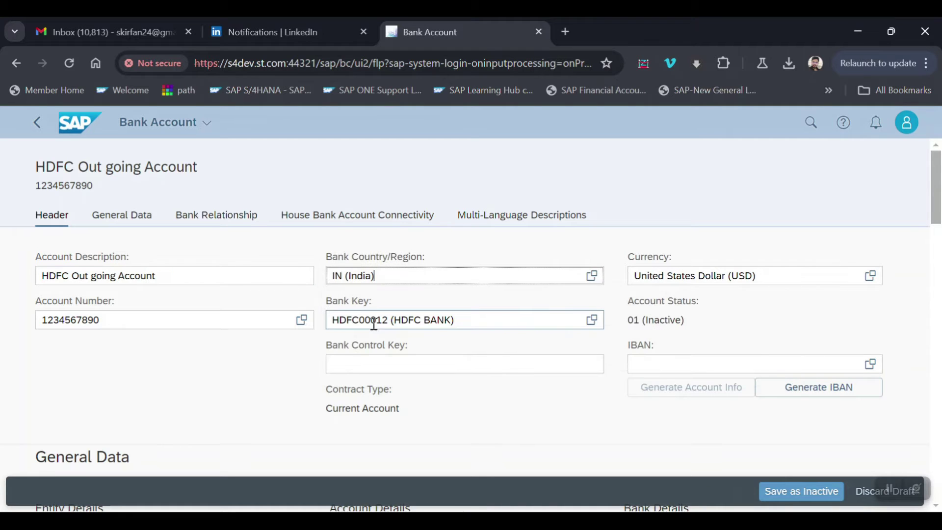
- Browse the list of Indian bank keys for the one belonging to the HDFC house bank
{"action": "left_click", "coordinate": [592, 321]}
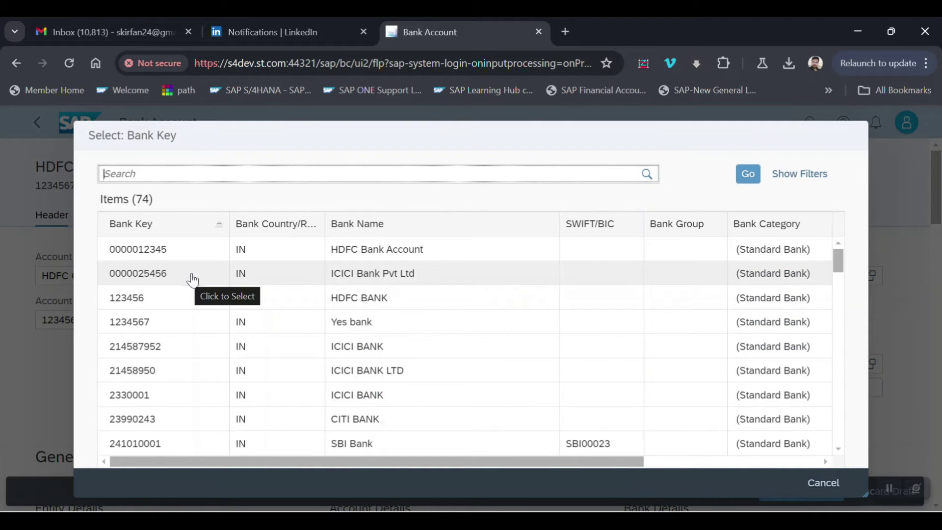
{"action": "scroll", "coordinate": [191, 282], "scroll_direction": "down", "scroll_amount": 3}
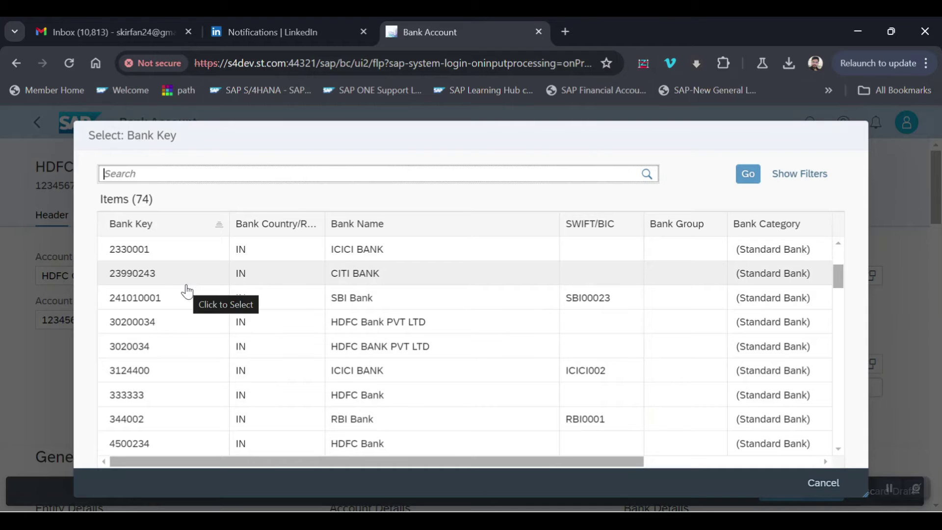
{"action": "scroll", "coordinate": [188, 292], "scroll_direction": "down", "scroll_amount": 5}
{"action": "scroll", "coordinate": [187, 293], "scroll_direction": "down", "scroll_amount": 5}
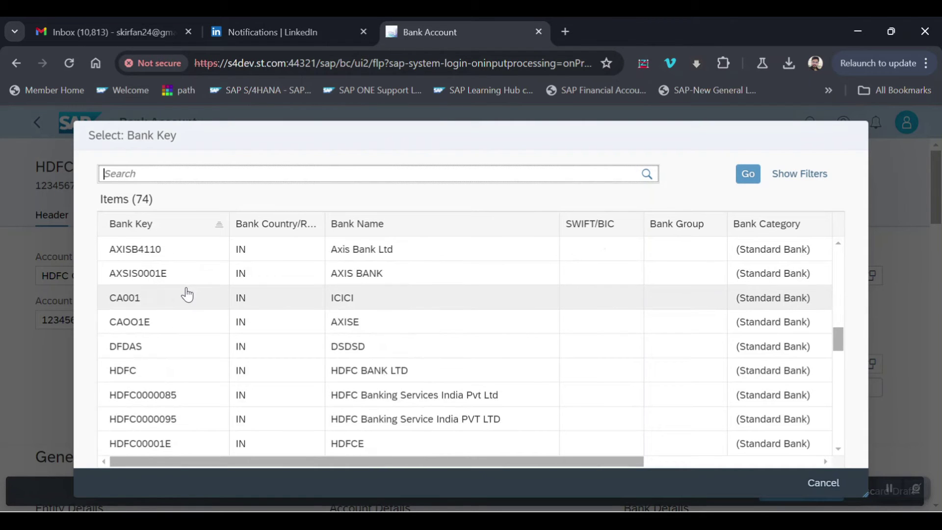
{"action": "scroll", "coordinate": [187, 295], "scroll_direction": "down", "scroll_amount": 2}
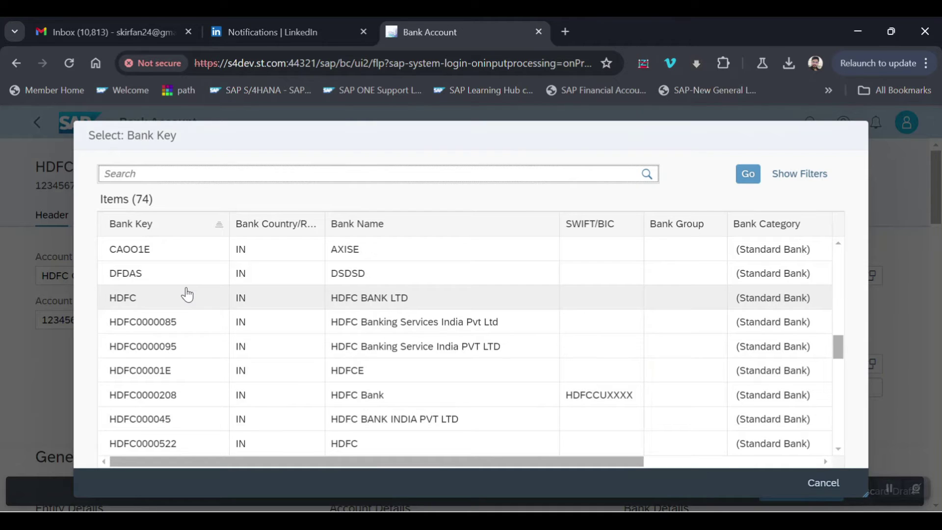
{"action": "scroll", "coordinate": [187, 295], "scroll_direction": "down", "scroll_amount": 4}
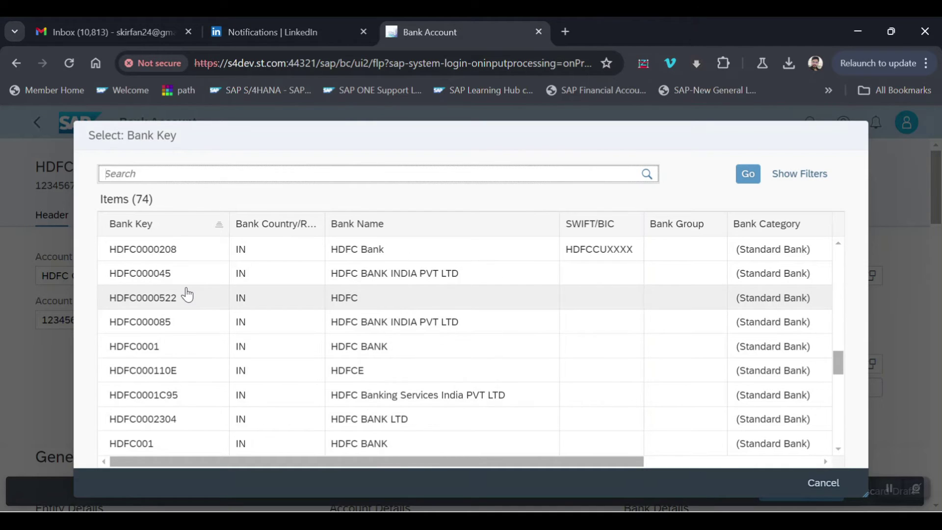
{"action": "scroll", "coordinate": [187, 295], "scroll_direction": "down", "scroll_amount": 4}
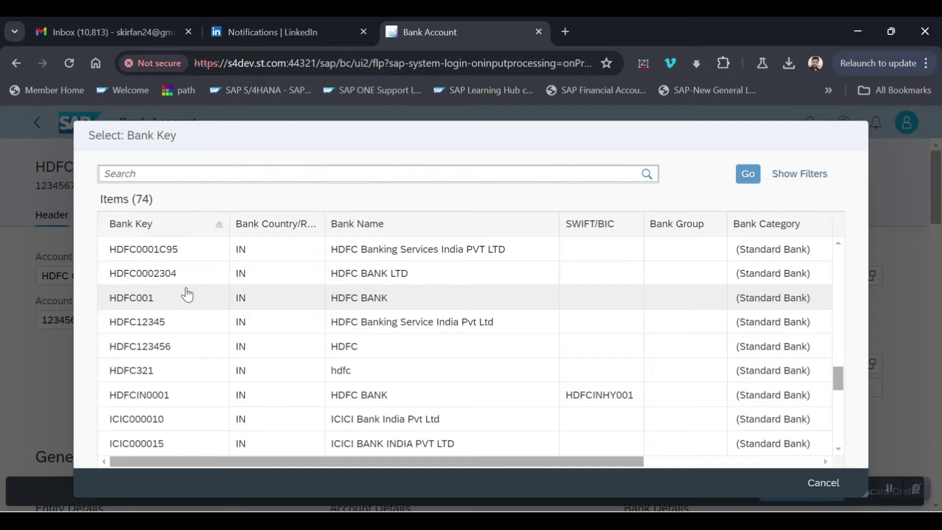
{"action": "scroll", "coordinate": [187, 295], "scroll_direction": "down", "scroll_amount": 5}
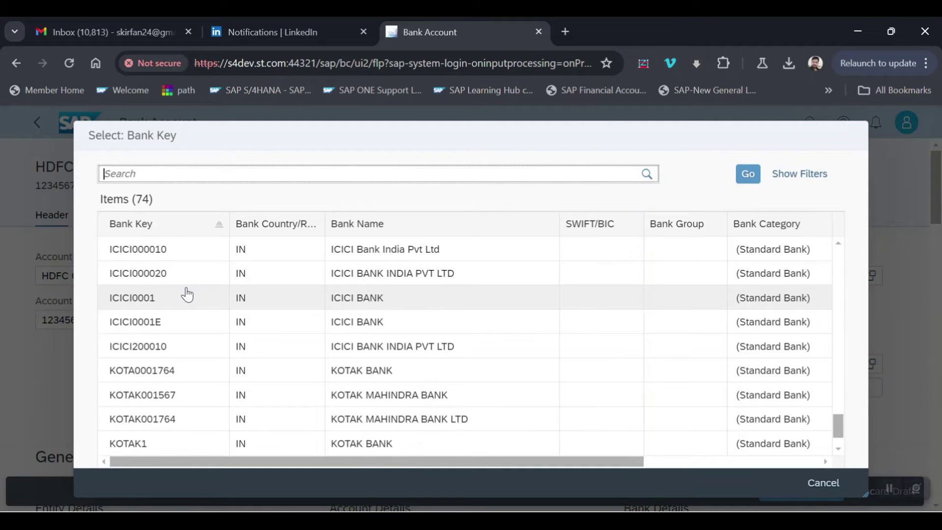
- Check the HDFC house bank's bank key in SAP GUI, and choose HDFCIN0001 as the new bank account's bank key
{"action": "mouse_move", "coordinate": [159, 510]}
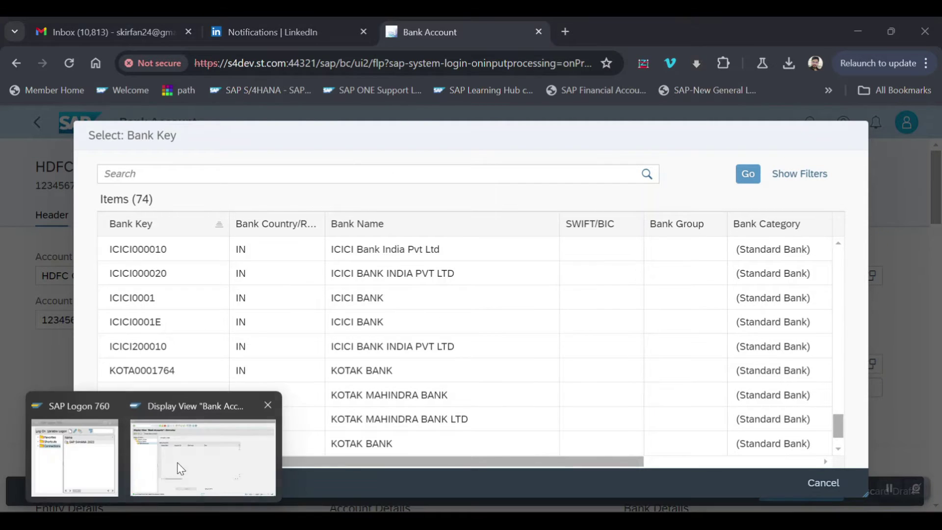
{"action": "left_click", "coordinate": [178, 462]}
{"action": "double_click", "coordinate": [87, 158]}
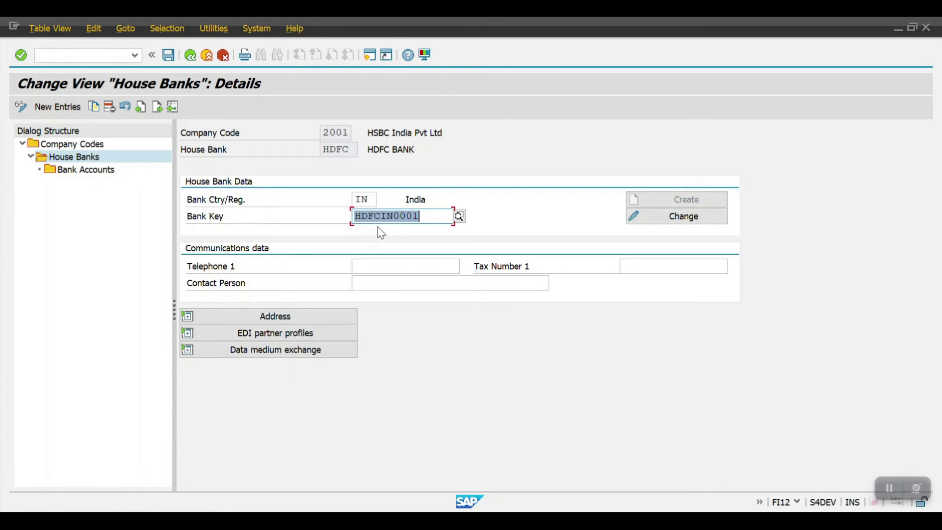
{"action": "key", "text": "alt+Tab"}
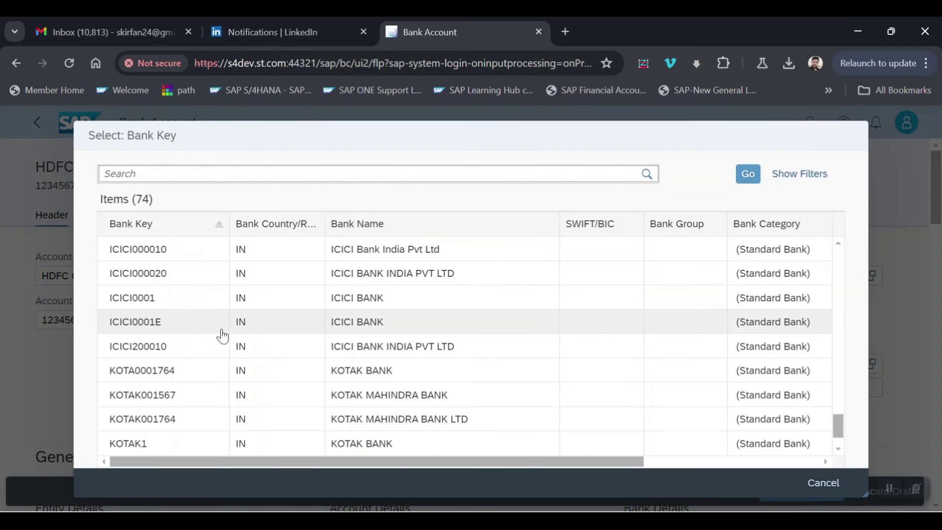
{"action": "scroll", "coordinate": [222, 336], "scroll_direction": "up", "scroll_amount": 5}
{"action": "left_click", "coordinate": [141, 251]}
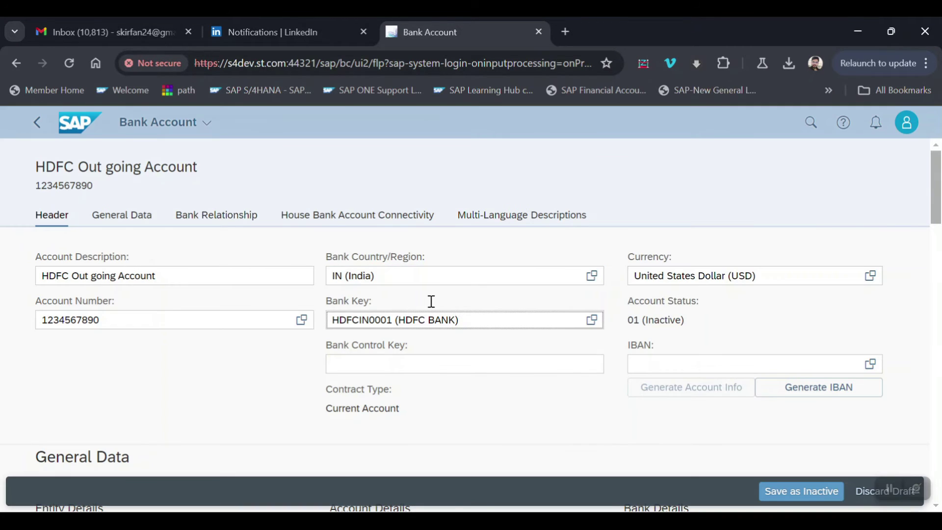
- Set the bank account's currency to Indian Rupee (INR)
{"action": "left_click_drag", "start_coordinate": [759, 275], "coordinate": [581, 292]}
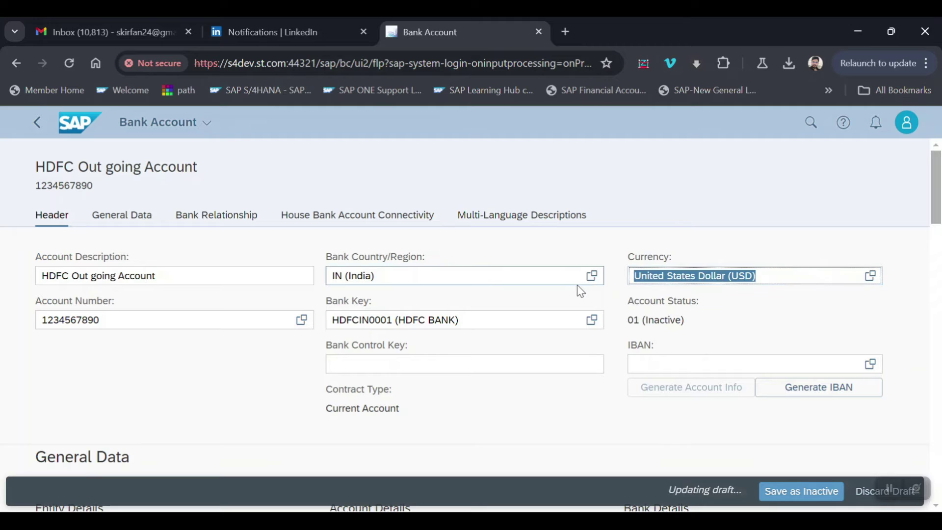
{"action": "type", "text": "INR"}
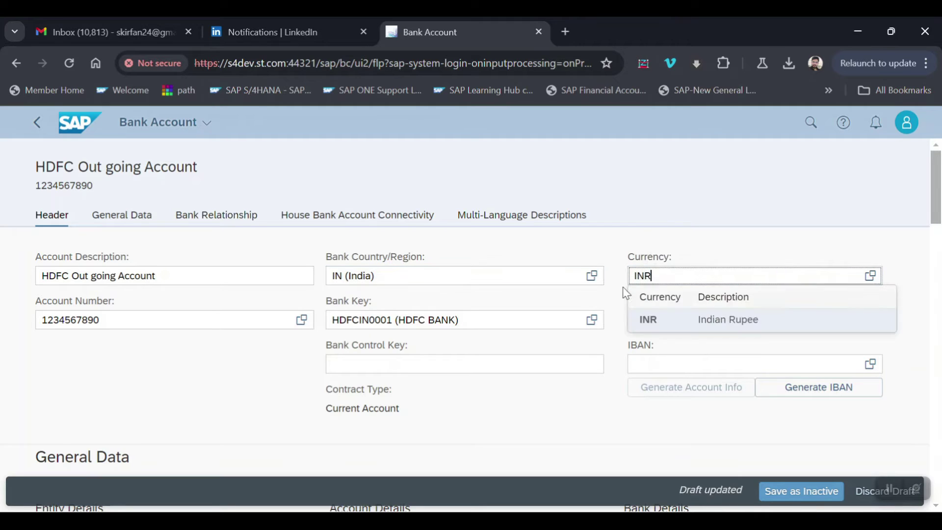
{"action": "left_click", "coordinate": [683, 319]}
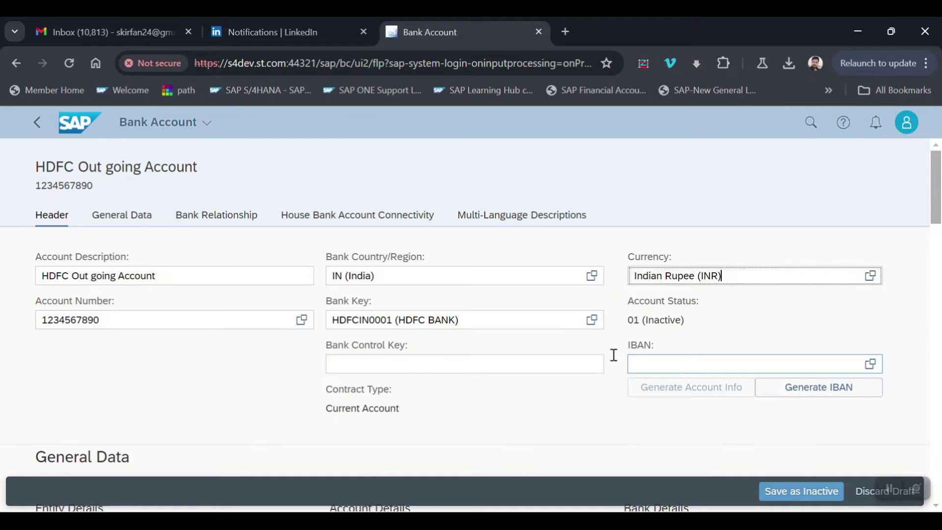
- Assign profit center FINANCE_00 in the bank account's general data
{"action": "scroll", "coordinate": [152, 341], "scroll_direction": "down", "scroll_amount": 3}
{"action": "left_click", "coordinate": [123, 215]}
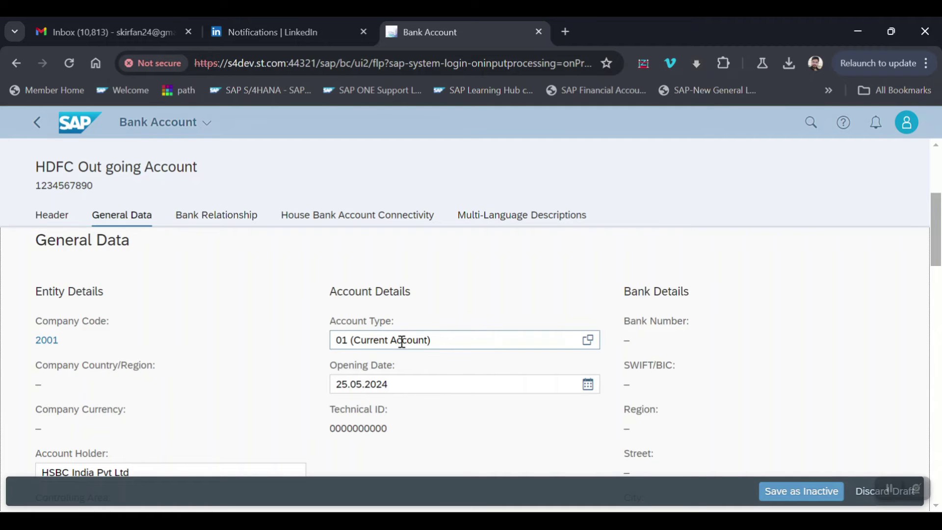
{"action": "scroll", "coordinate": [393, 342], "scroll_direction": "down", "scroll_amount": 2}
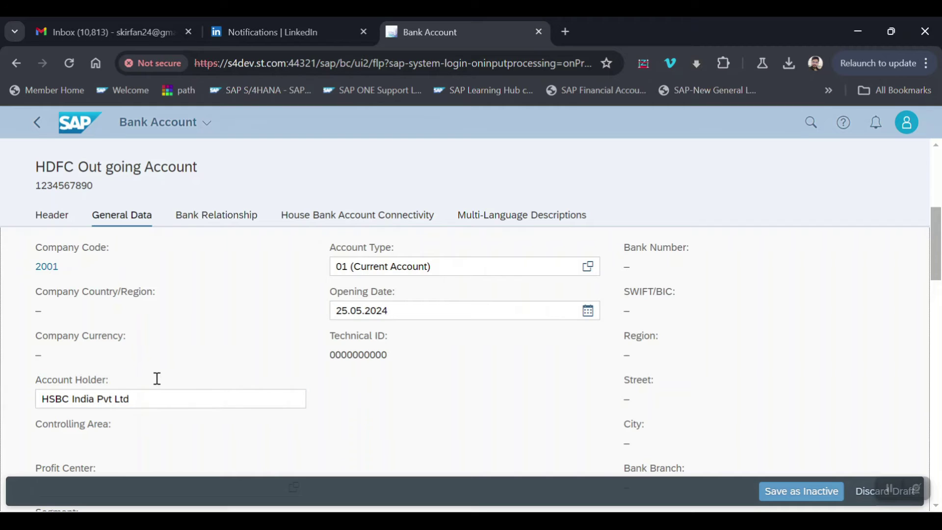
{"action": "scroll", "coordinate": [267, 377], "scroll_direction": "down", "scroll_amount": 2}
{"action": "scroll", "coordinate": [278, 367], "scroll_direction": "down", "scroll_amount": 2}
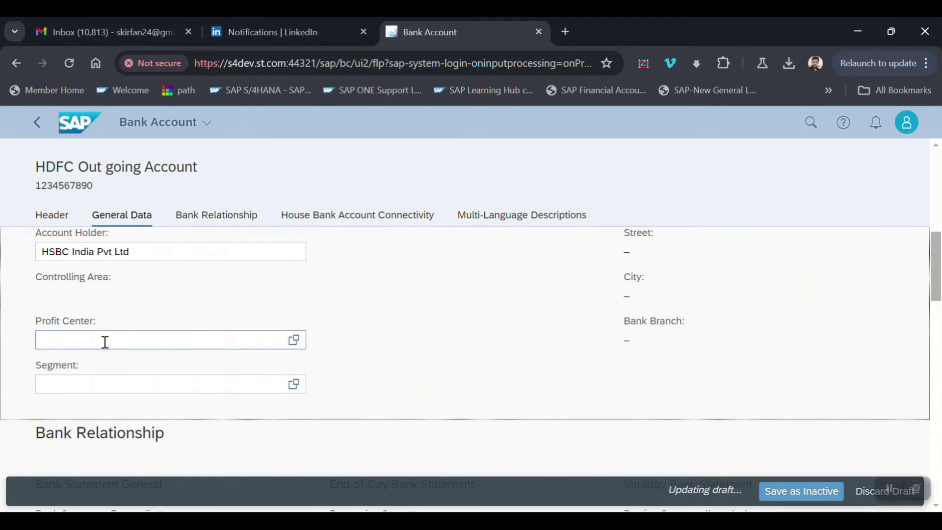
{"action": "left_click", "coordinate": [91, 336]}
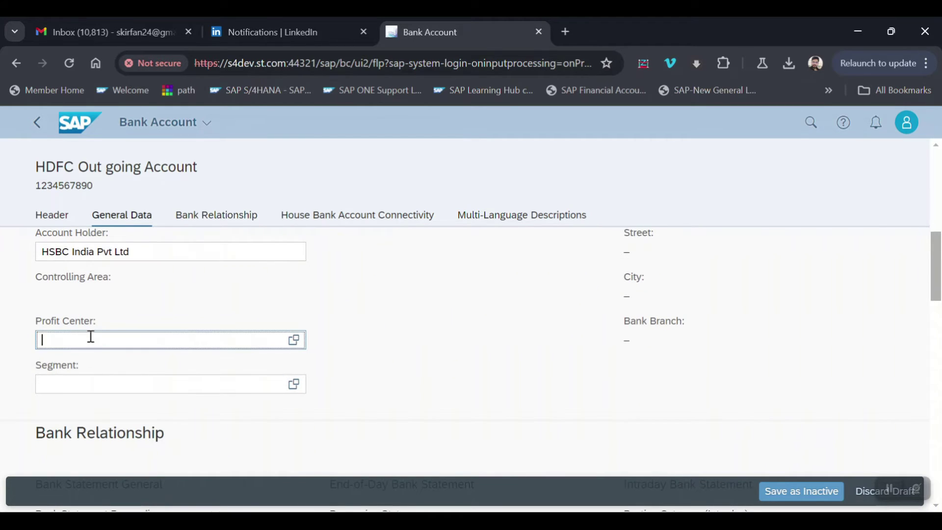
{"action": "left_click", "coordinate": [295, 340]}
{"action": "scroll", "coordinate": [273, 288], "scroll_direction": "down", "scroll_amount": 3}
{"action": "scroll", "coordinate": [223, 350], "scroll_direction": "down", "scroll_amount": 6}
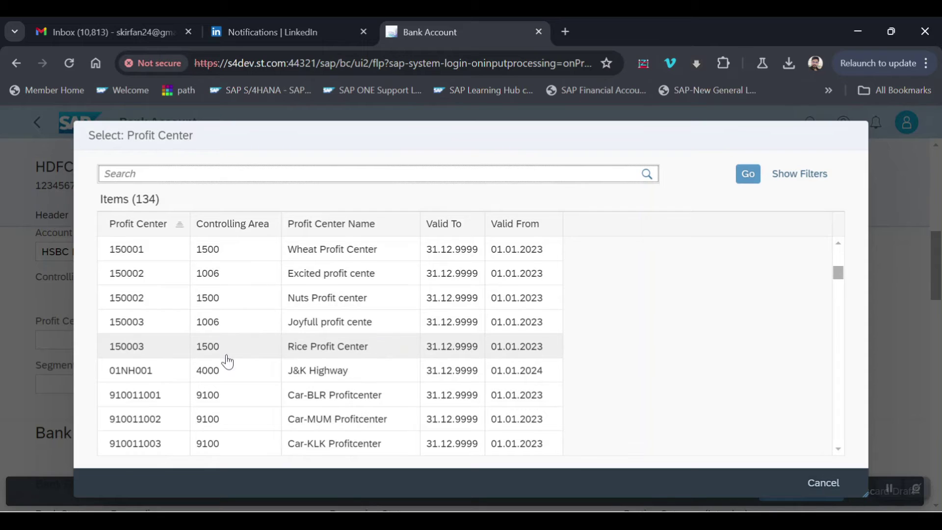
{"action": "scroll", "coordinate": [227, 362], "scroll_direction": "down", "scroll_amount": 12}
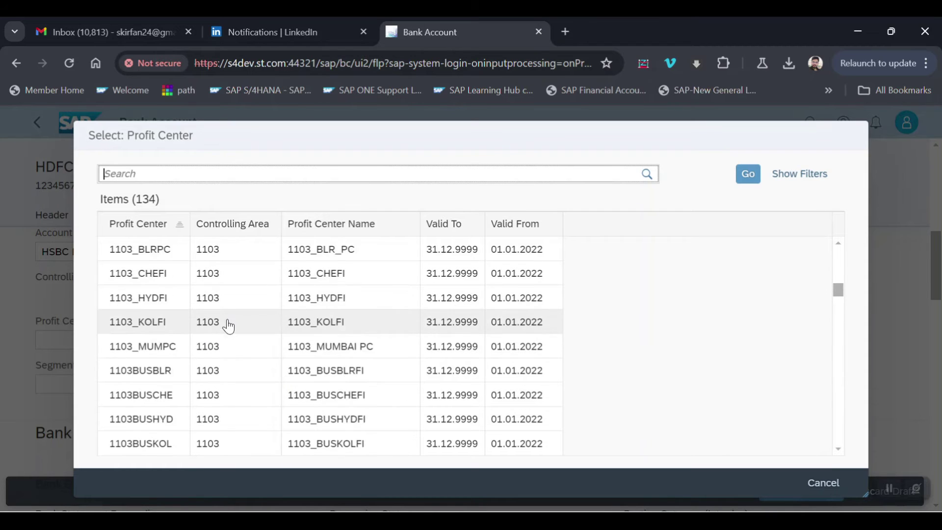
{"action": "scroll", "coordinate": [228, 351], "scroll_direction": "down", "scroll_amount": 5}
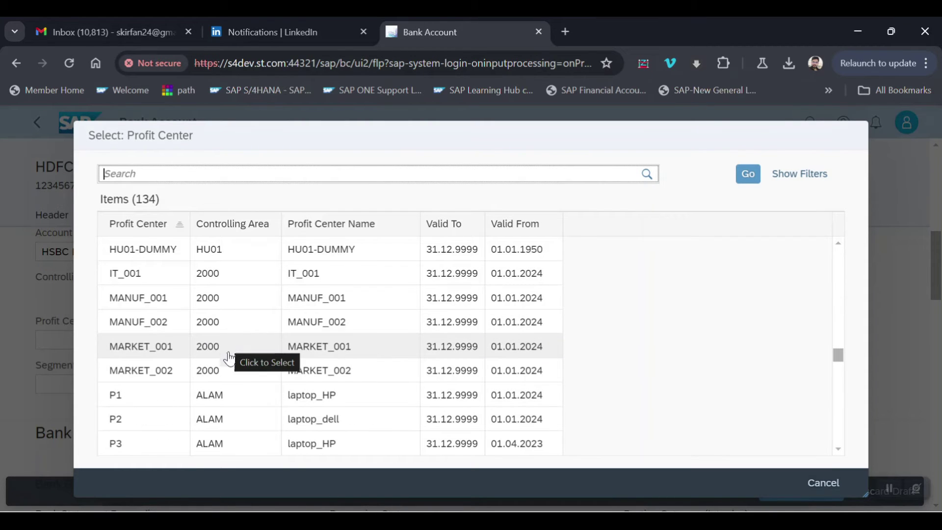
{"action": "left_click", "coordinate": [227, 348]}
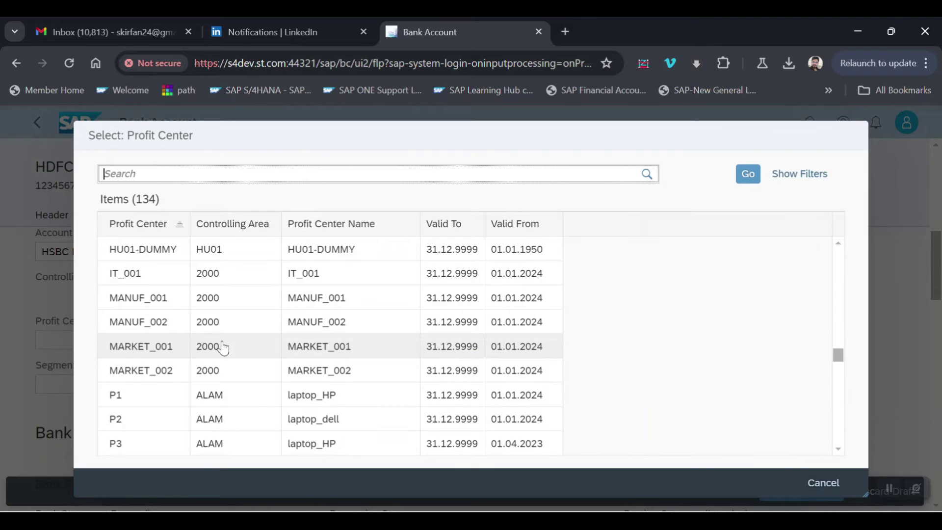
{"action": "scroll", "coordinate": [222, 344], "scroll_direction": "up", "scroll_amount": 2}
{"action": "left_click", "coordinate": [139, 273]}
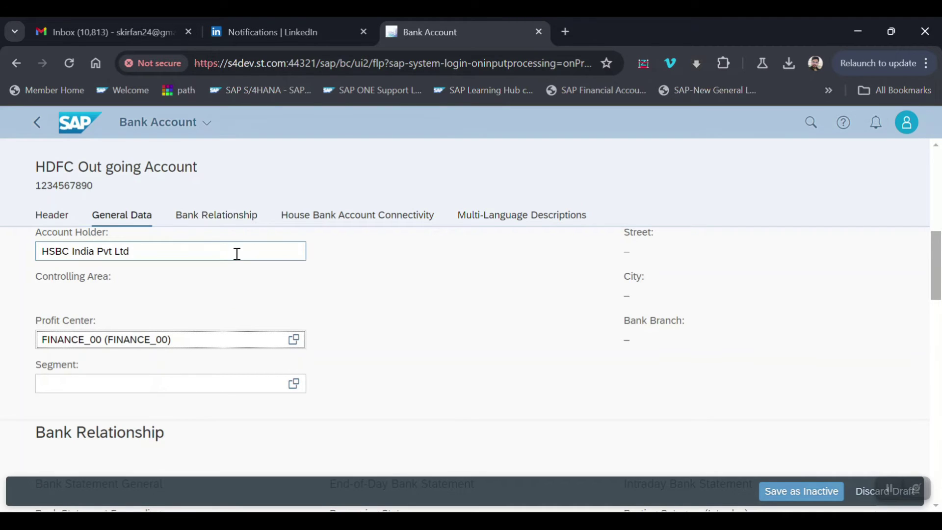
- Create a new house bank account connectivity entry for the HDFC Out going Account
{"action": "scroll", "coordinate": [215, 241], "scroll_direction": "down", "scroll_amount": 2}
{"action": "left_click", "coordinate": [216, 216]}
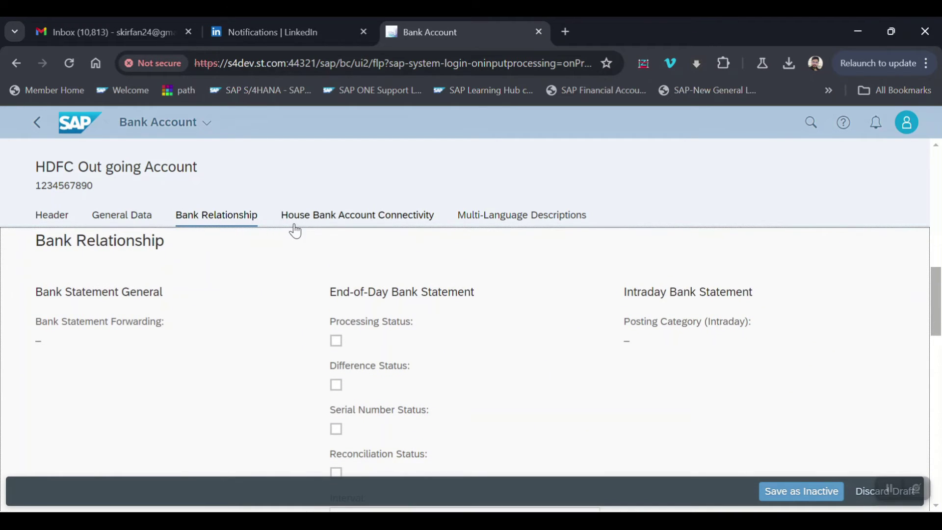
{"action": "left_click", "coordinate": [329, 225]}
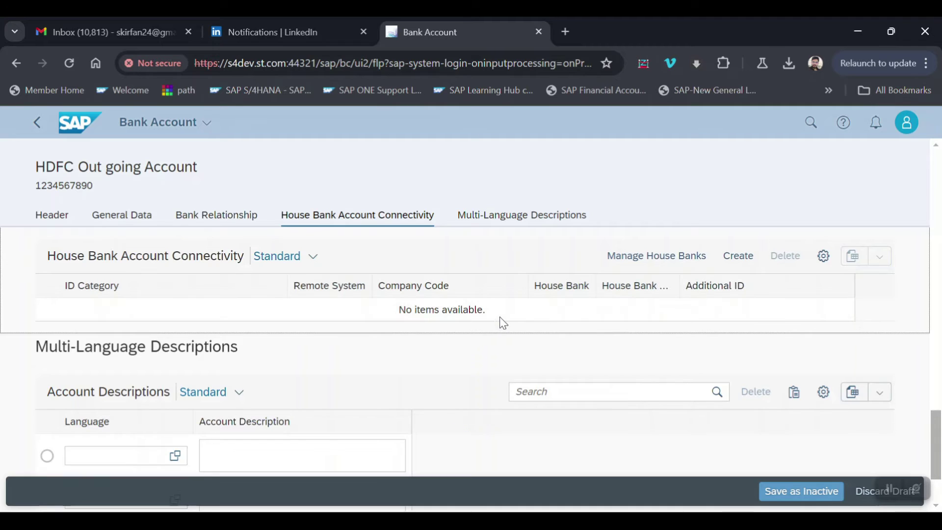
{"action": "left_click", "coordinate": [739, 256]}
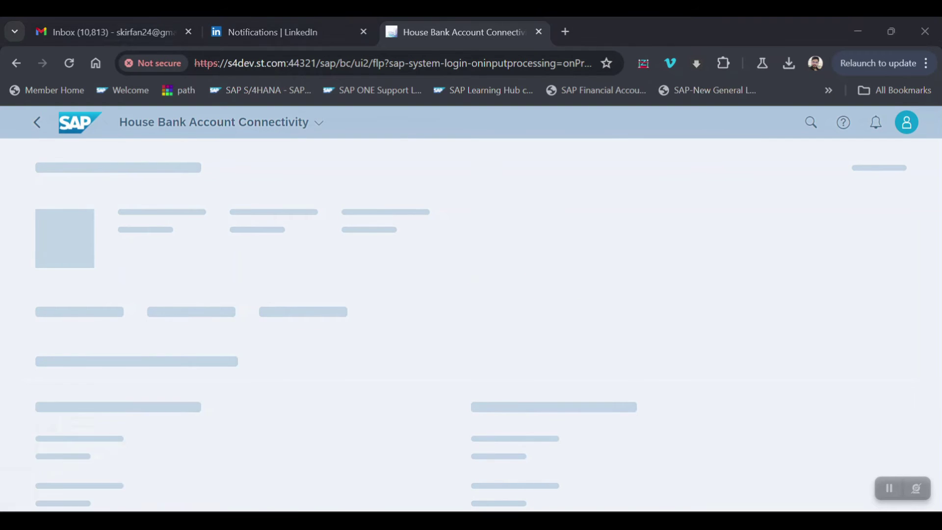
- Copy the house bank ID from the house bank details in SAP GUI and enter HDFC as the connectivity's house bank for company code 2001
{"action": "left_click", "coordinate": [184, 449]}
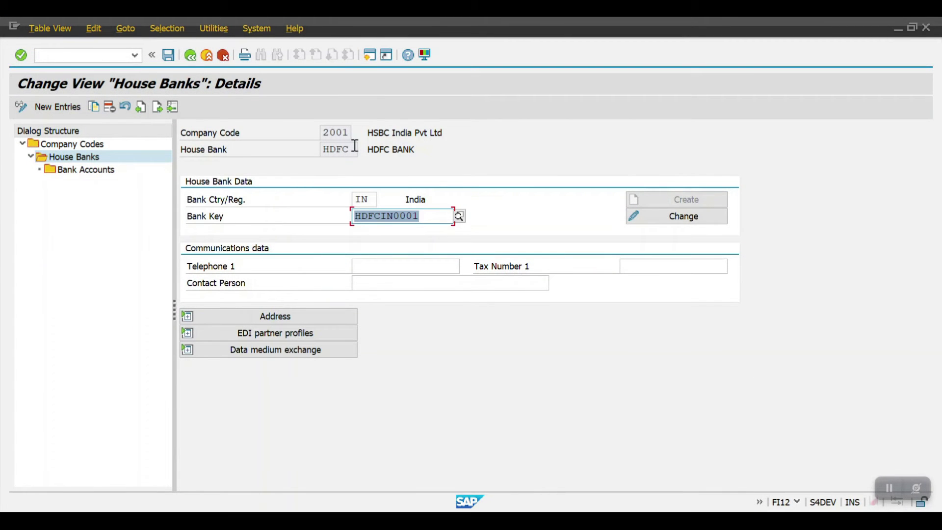
{"action": "left_click_drag", "start_coordinate": [352, 149], "coordinate": [321, 149]}
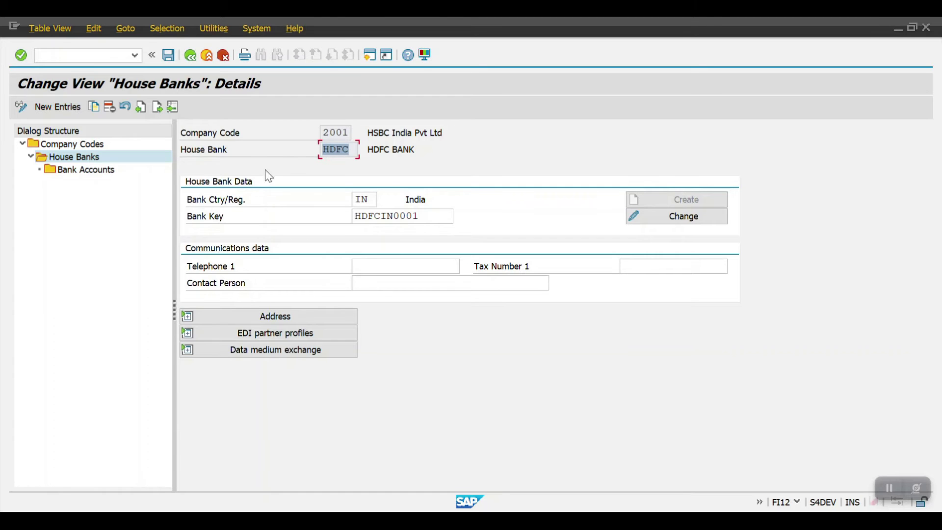
{"action": "left_click", "coordinate": [75, 456]}
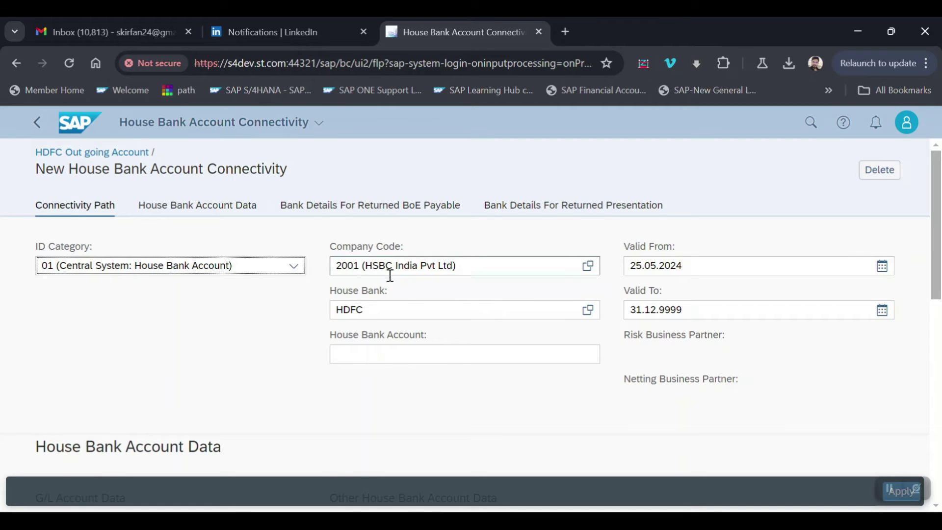
- Look up the bank reconciliation G/L accounts offered for company code 2001, leaving the connectivity's G/L account empty
{"action": "scroll", "coordinate": [428, 294], "scroll_direction": "down", "scroll_amount": 2}
{"action": "scroll", "coordinate": [431, 299], "scroll_direction": "down", "scroll_amount": 2}
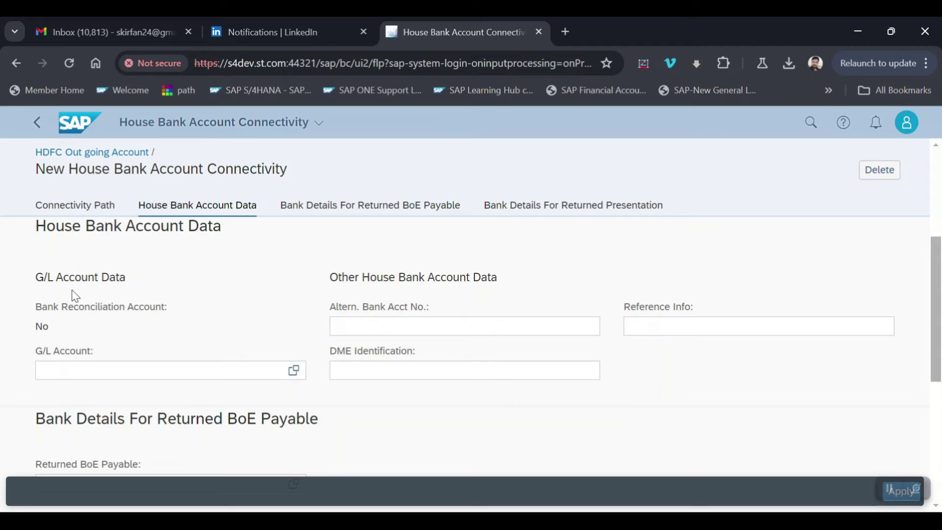
{"action": "left_click", "coordinate": [295, 372]}
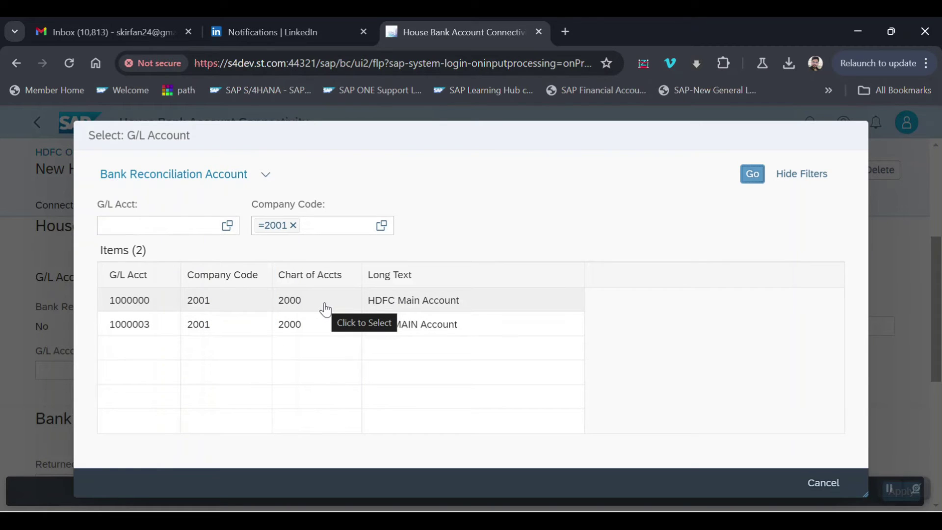
{"action": "left_click", "coordinate": [823, 484]}
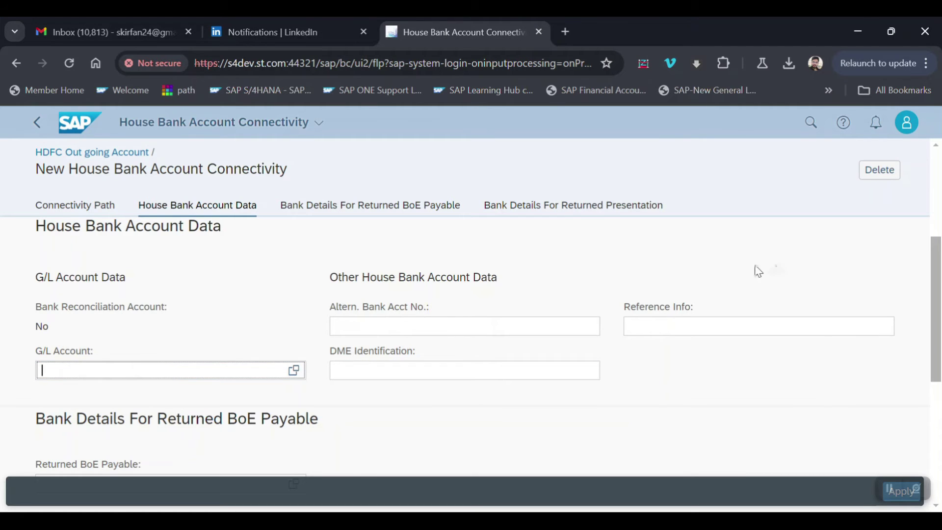
- Apply the house bank account connectivity and save the bank account as inactive
{"action": "left_click", "coordinate": [892, 33]}
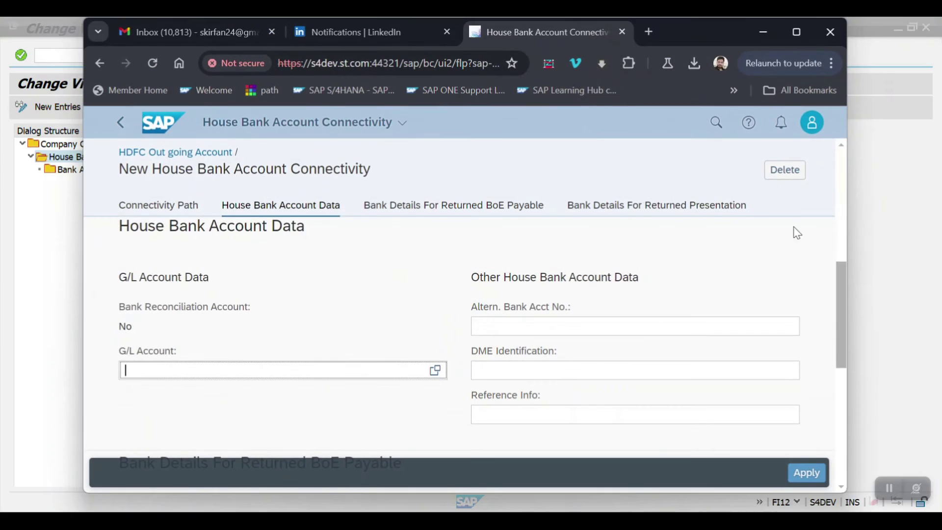
{"action": "left_click", "coordinate": [808, 473]}
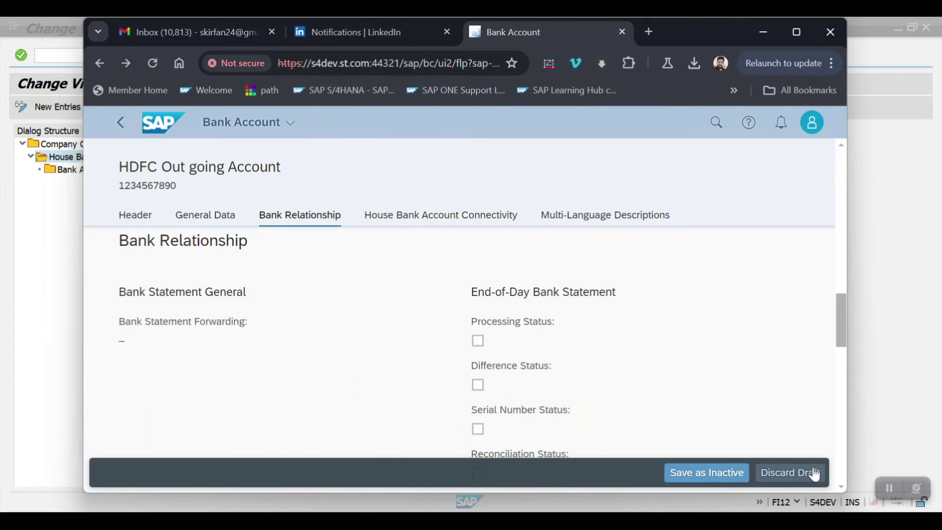
{"action": "left_click", "coordinate": [702, 474]}
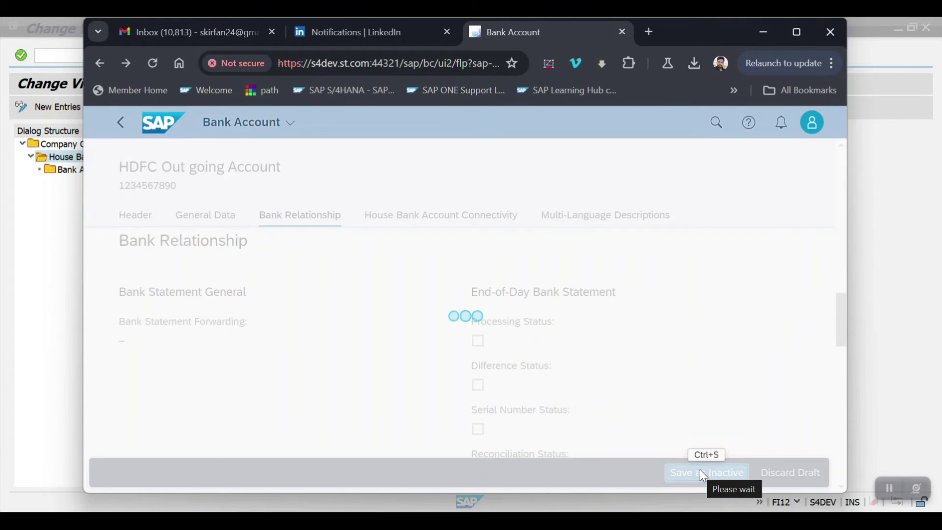
- Dismiss the error list of the HDFC Out going Account and look through its header and general data
{"action": "left_click", "coordinate": [792, 30]}
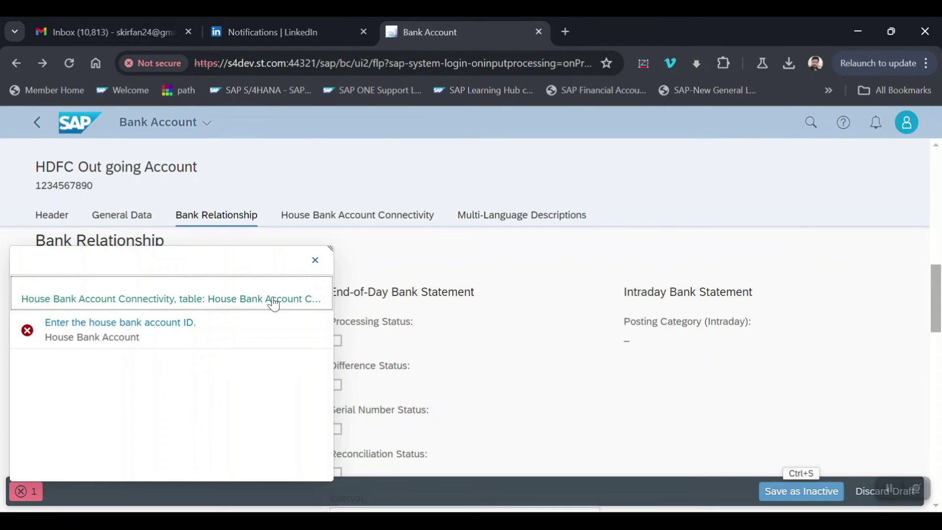
{"action": "left_click", "coordinate": [316, 260]}
{"action": "scroll", "coordinate": [412, 324], "scroll_direction": "up", "scroll_amount": 5}
{"action": "scroll", "coordinate": [415, 325], "scroll_direction": "up", "scroll_amount": 4}
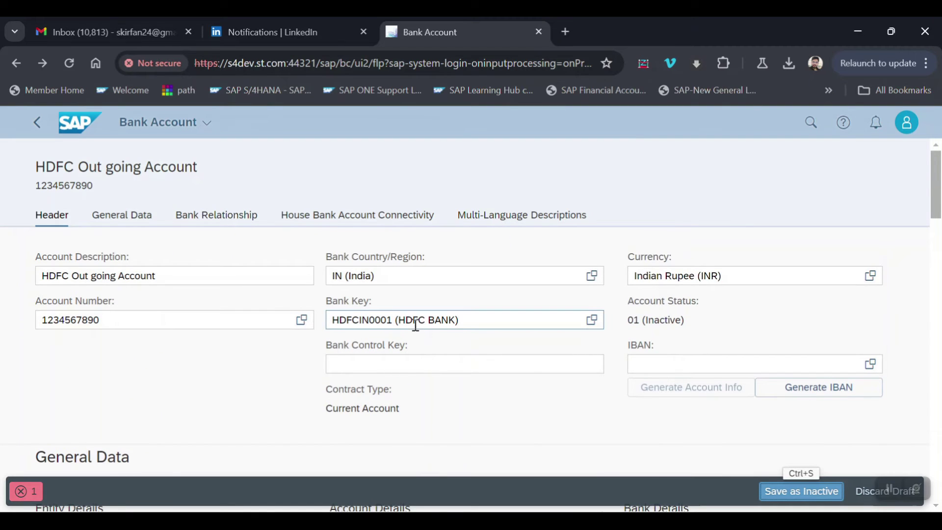
{"action": "scroll", "coordinate": [416, 324], "scroll_direction": "down", "scroll_amount": 2}
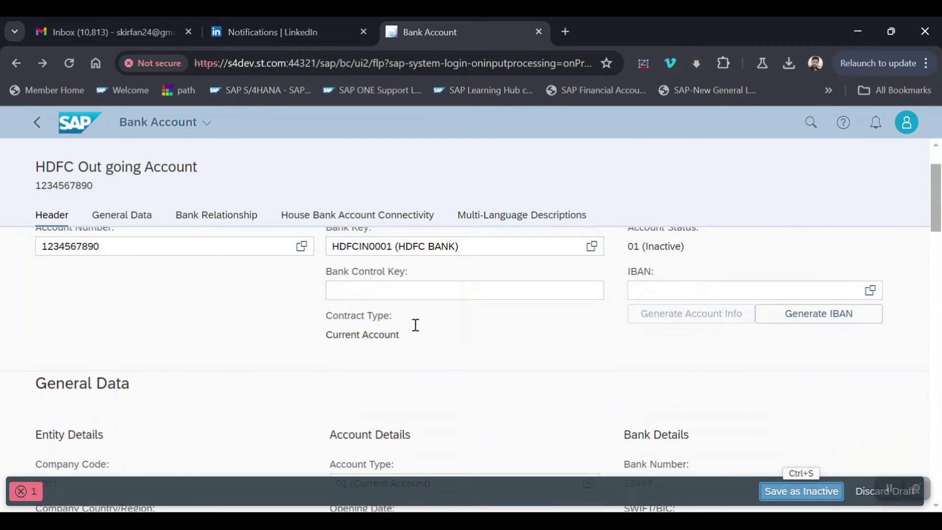
{"action": "scroll", "coordinate": [415, 325], "scroll_direction": "down", "scroll_amount": 8}
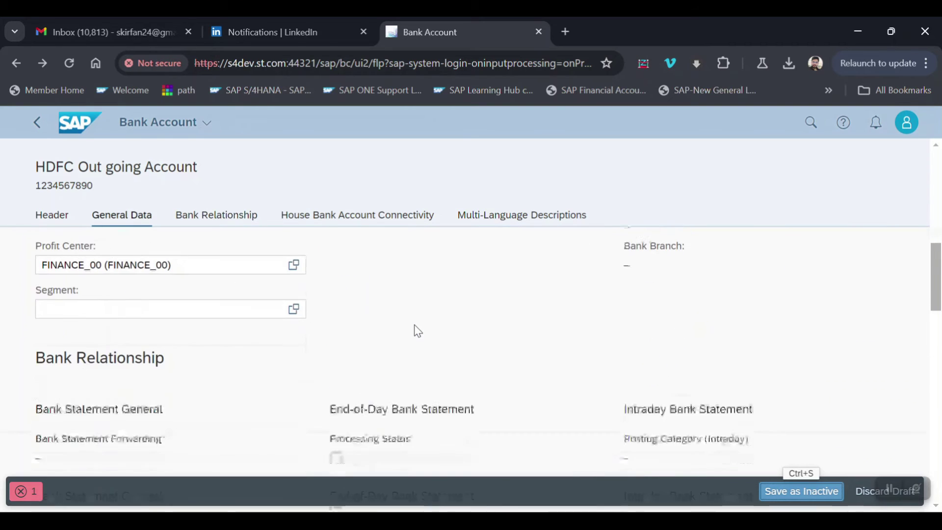
{"action": "scroll", "coordinate": [416, 329], "scroll_direction": "up", "scroll_amount": 6}
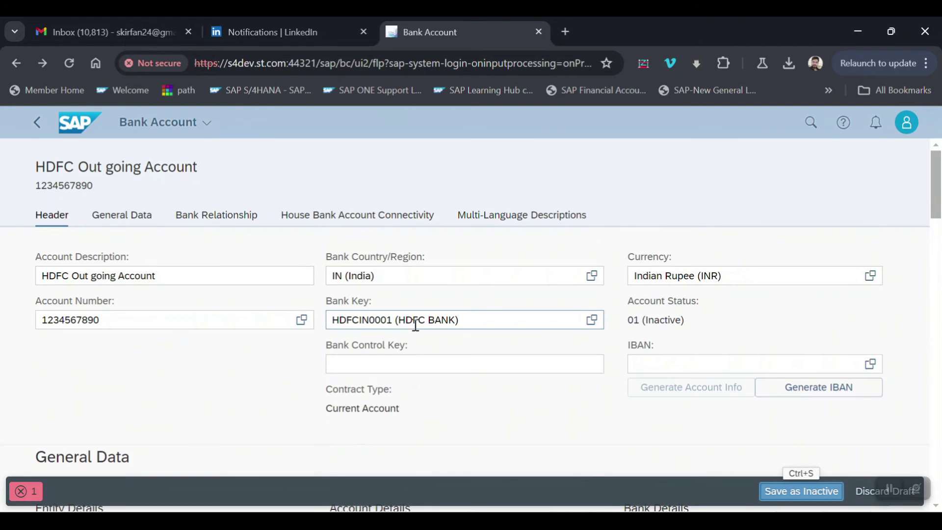
{"action": "left_click", "coordinate": [414, 363]}
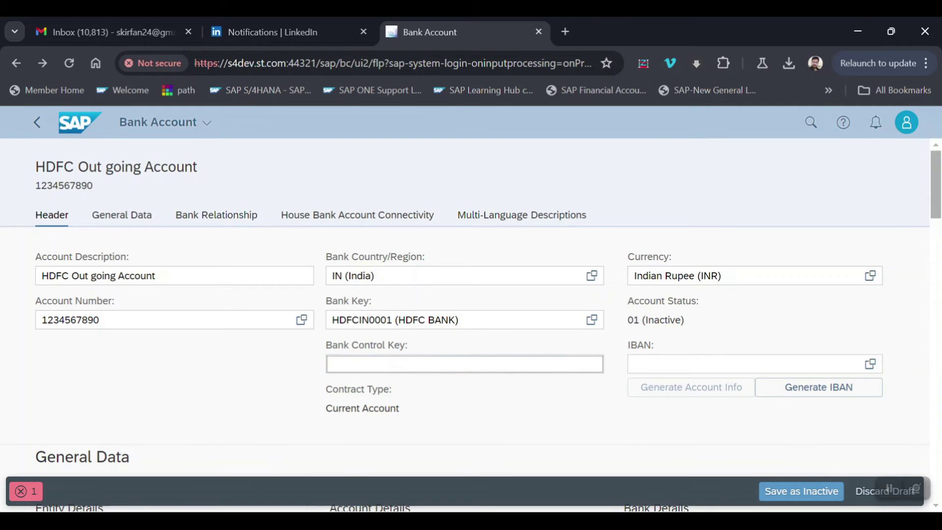
{"action": "left_click", "coordinate": [206, 441]}
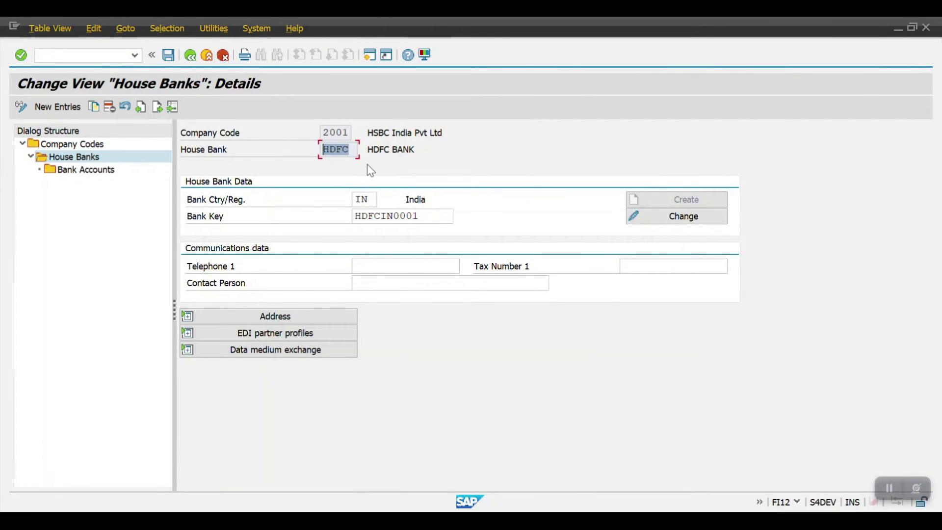
{"action": "key", "text": "alt+Tab"}
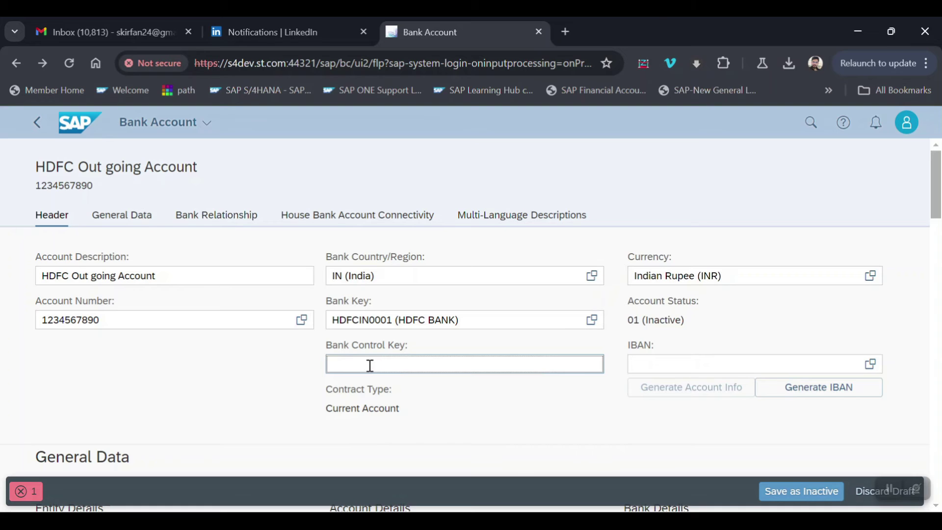
{"action": "type", "text": "HD"}
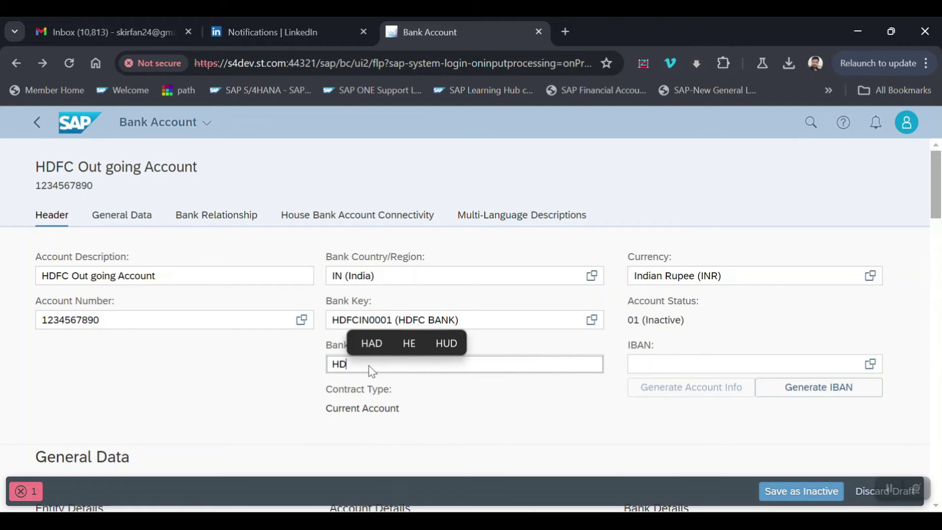
{"action": "key", "text": "BackSpace"}
{"action": "key", "text": "BackSpace"}
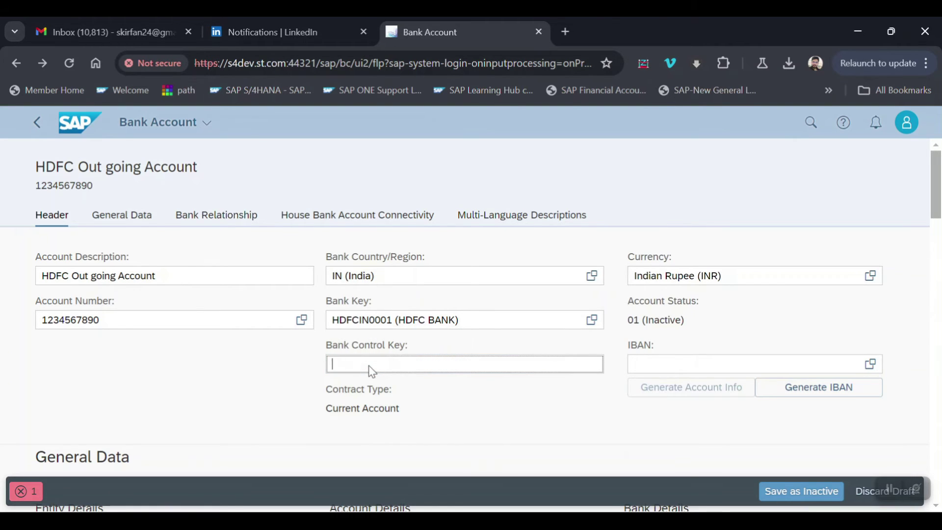
{"action": "type", "text": "HD"}
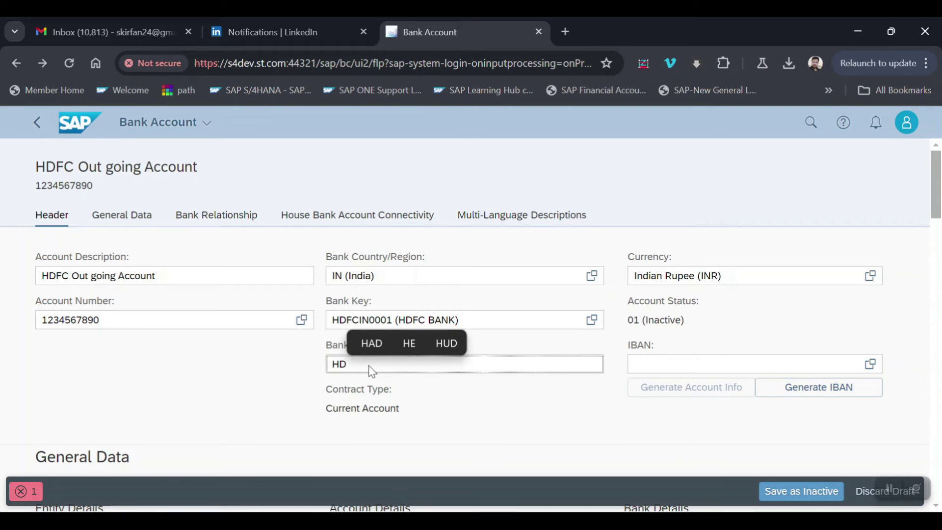
{"action": "key", "text": "BackSpace"}
{"action": "key", "text": "BackSpace"}
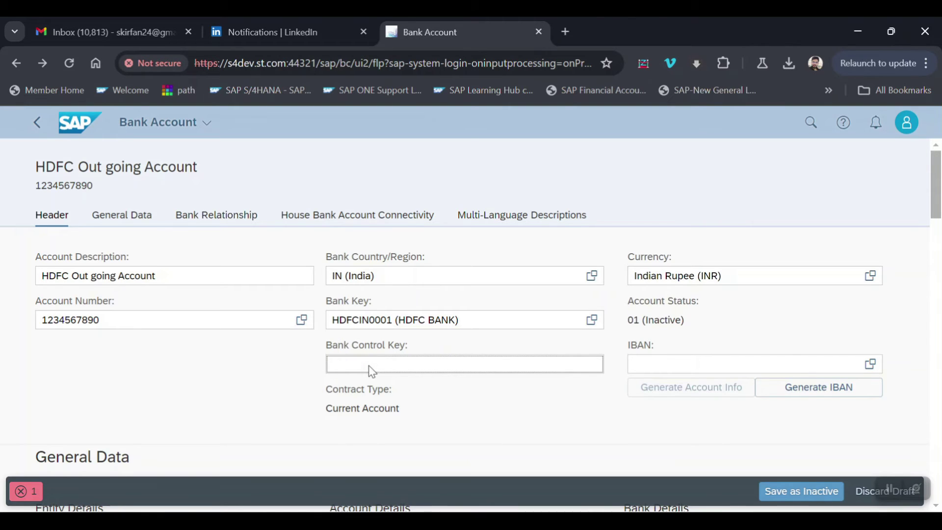
- Enter HDFC as the house bank account ID in the account's house bank connectivity entry for company code 2001
{"action": "left_click", "coordinate": [117, 225]}
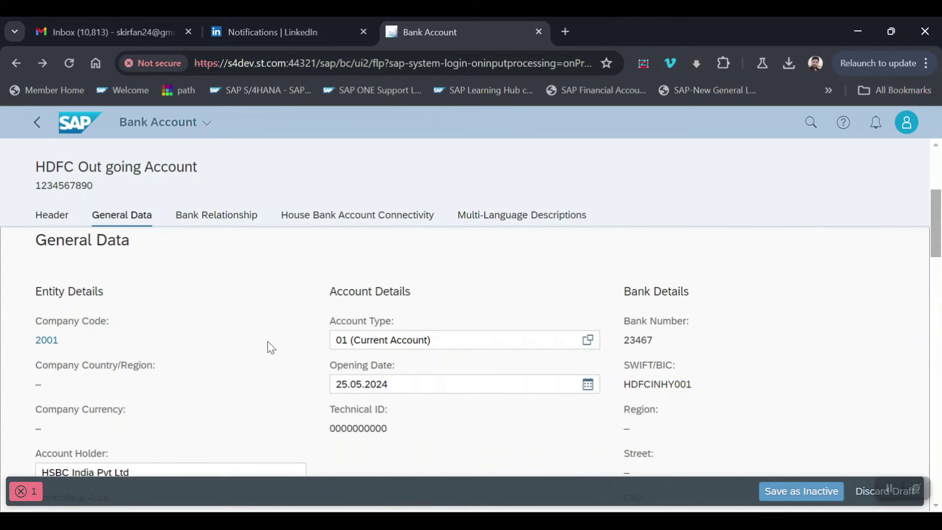
{"action": "scroll", "coordinate": [264, 341], "scroll_direction": "down", "scroll_amount": 2}
{"action": "scroll", "coordinate": [264, 342], "scroll_direction": "down", "scroll_amount": 4}
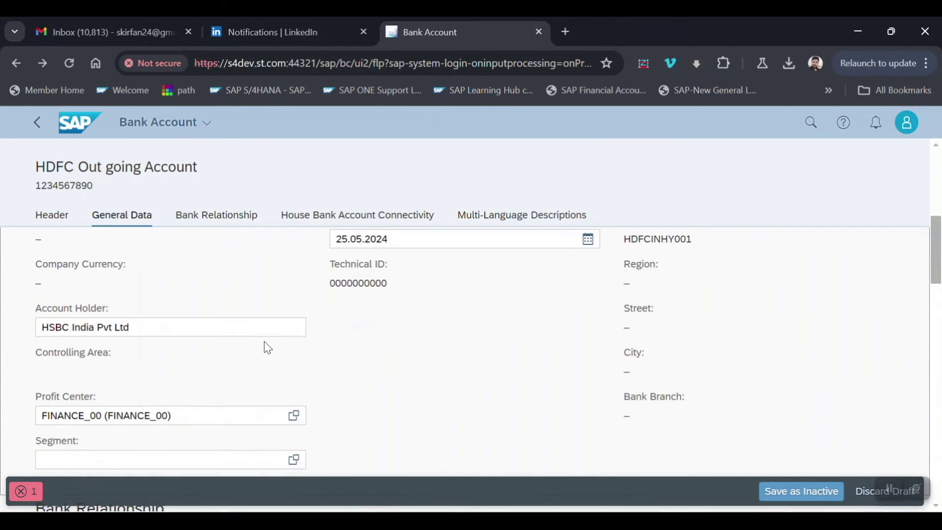
{"action": "scroll", "coordinate": [265, 342], "scroll_direction": "down", "scroll_amount": 4}
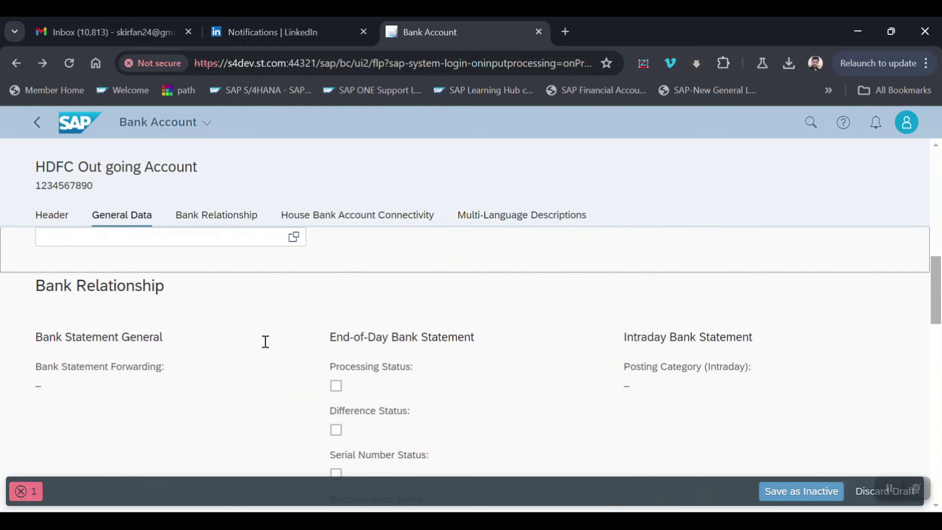
{"action": "left_click", "coordinate": [307, 219]}
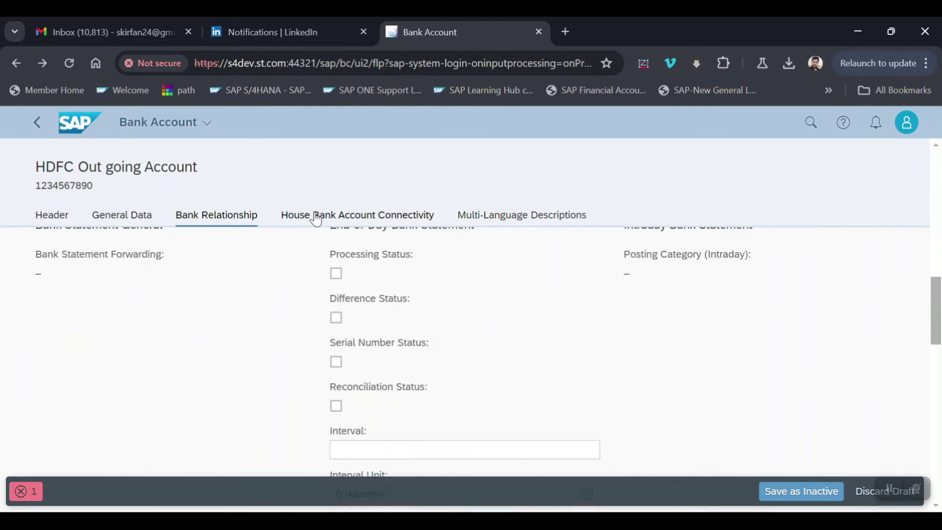
{"action": "left_click", "coordinate": [647, 347]}
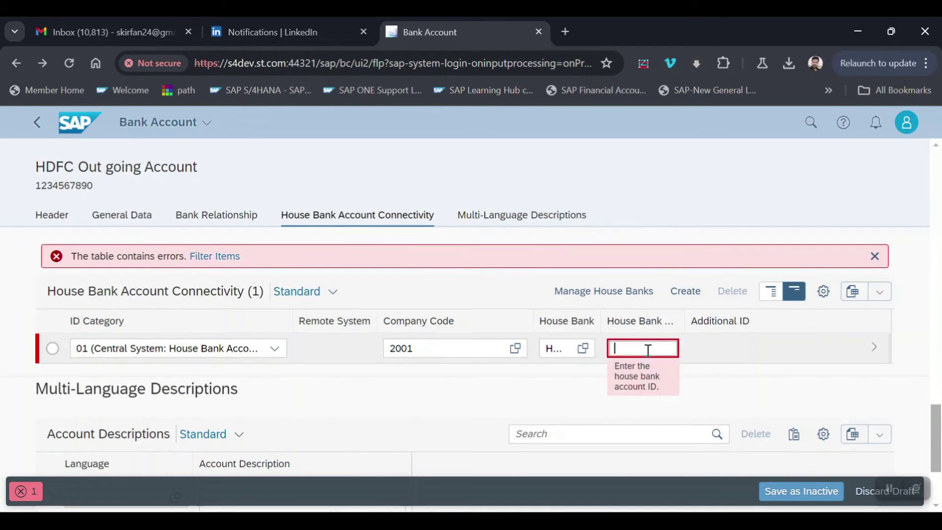
{"action": "type", "text": "HDFC"}
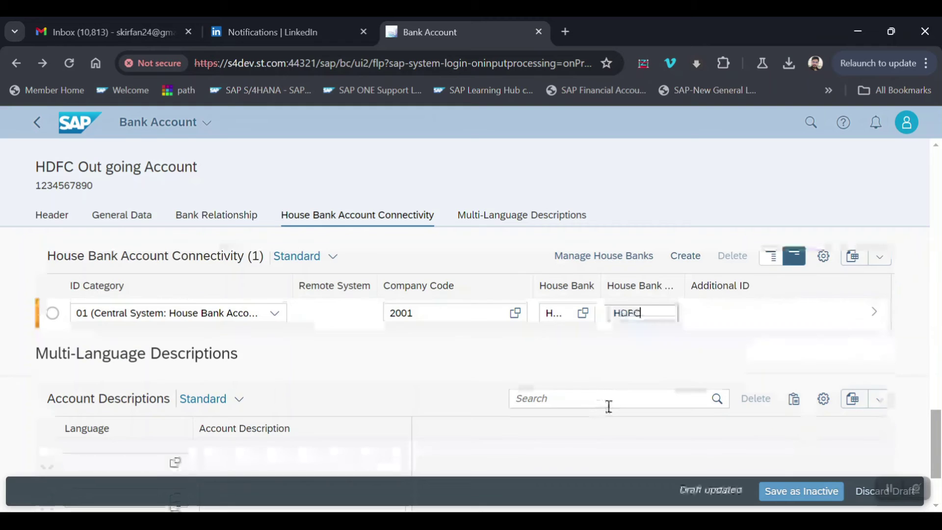
- Save the HDFC Out going Account as inactive, dismiss the message, and activate the account
{"action": "left_click", "coordinate": [797, 491]}
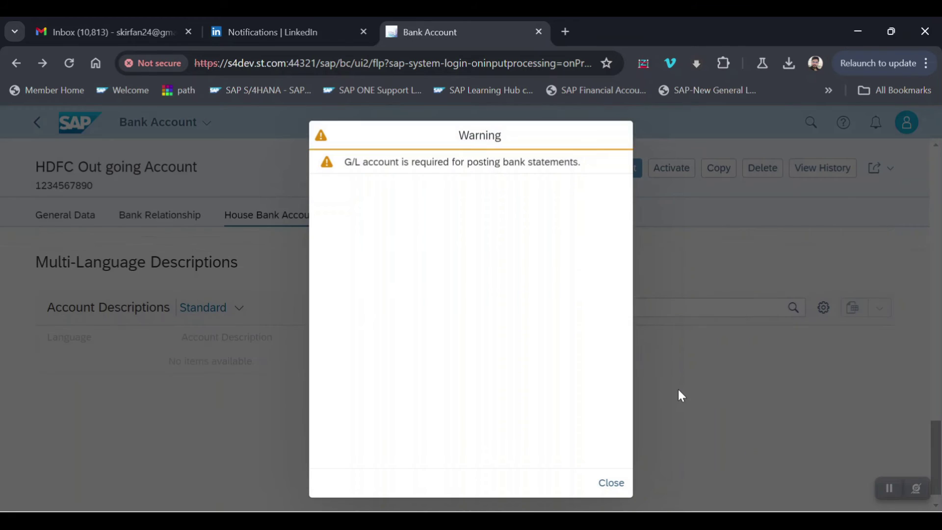
{"action": "left_click", "coordinate": [614, 483]}
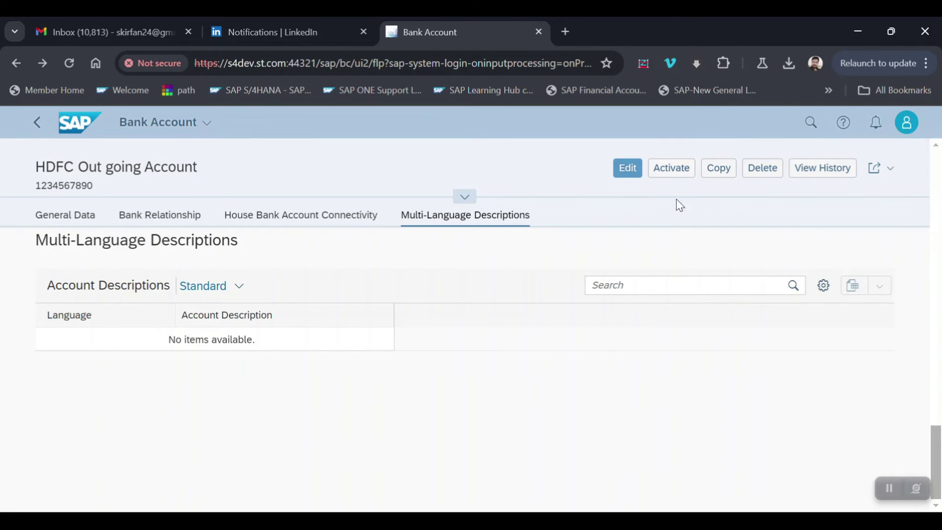
{"action": "left_click", "coordinate": [668, 180]}
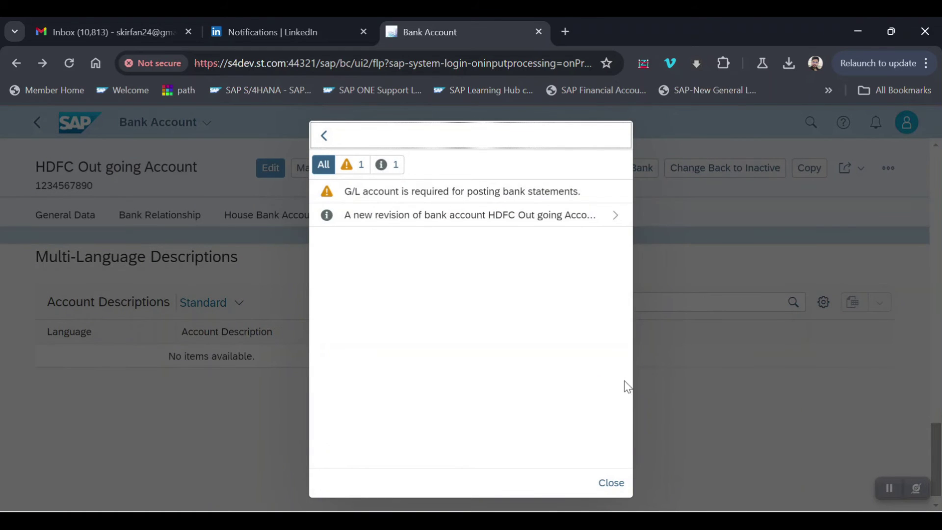
{"action": "left_click", "coordinate": [614, 220]}
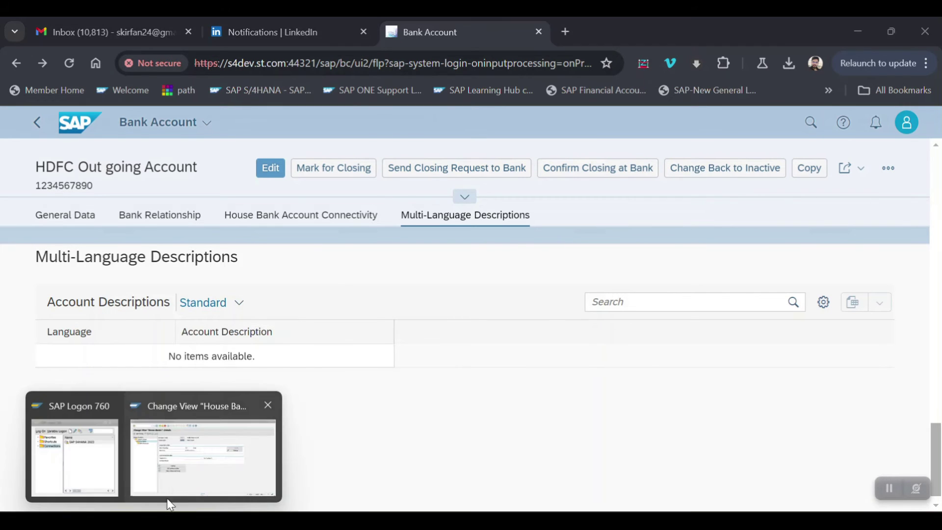
- Switch to the SAP GUI window, run transaction FBZP and open the house banks configuration
{"action": "left_click", "coordinate": [175, 480]}
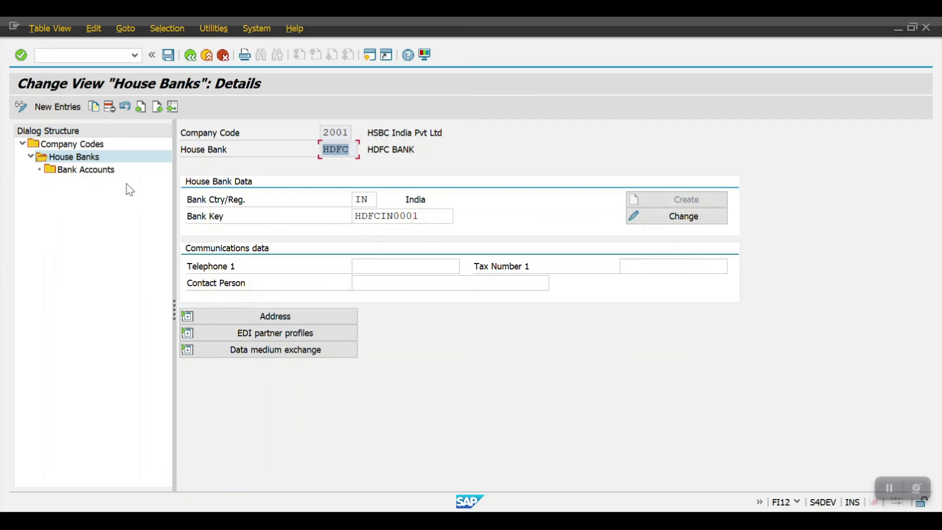
{"action": "left_click", "coordinate": [80, 56]}
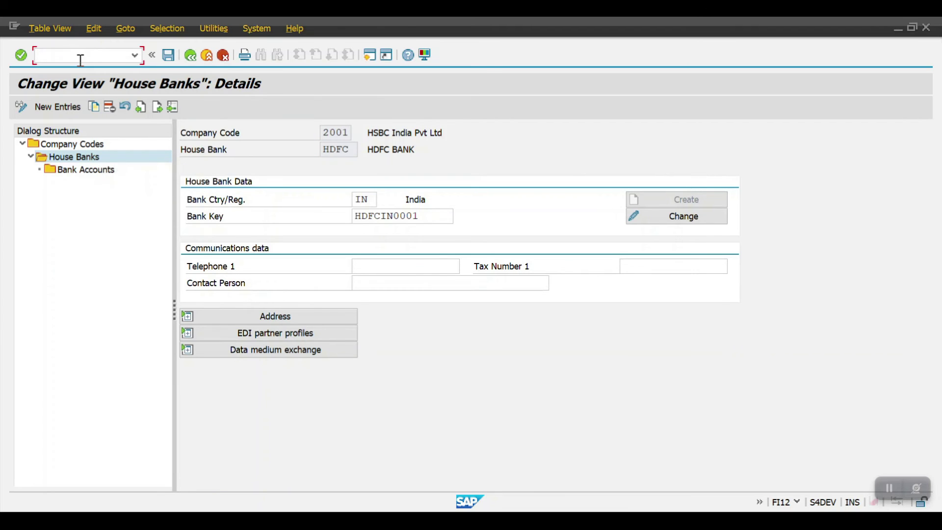
{"action": "type", "text": "/NFBZP"}
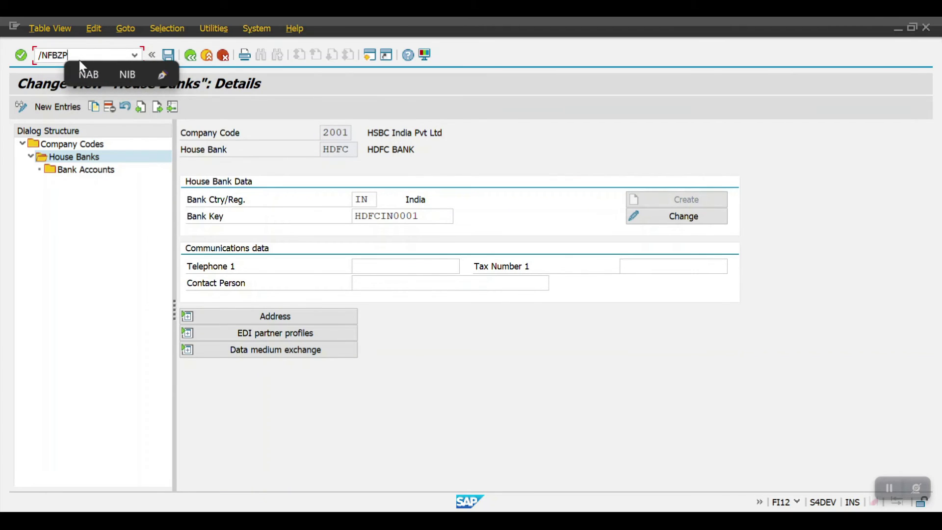
{"action": "key", "text": "Return"}
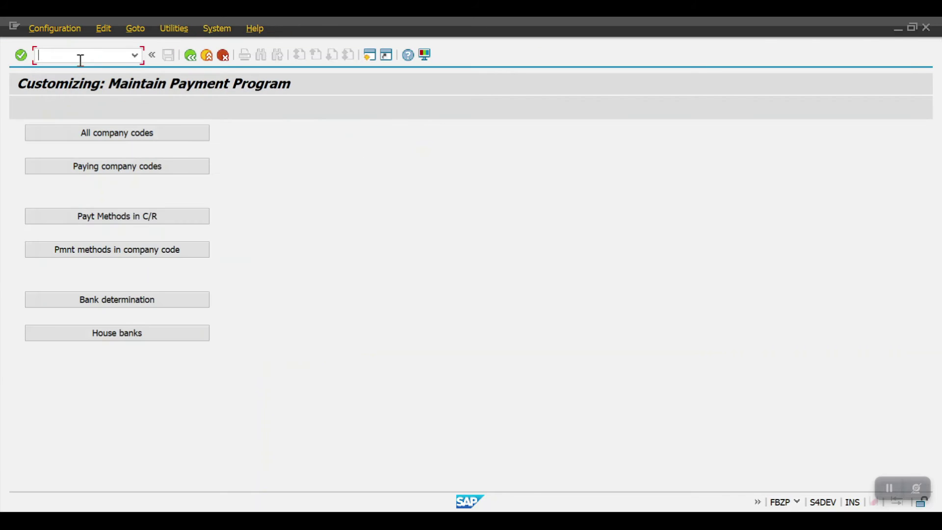
{"action": "left_click", "coordinate": [115, 329]}
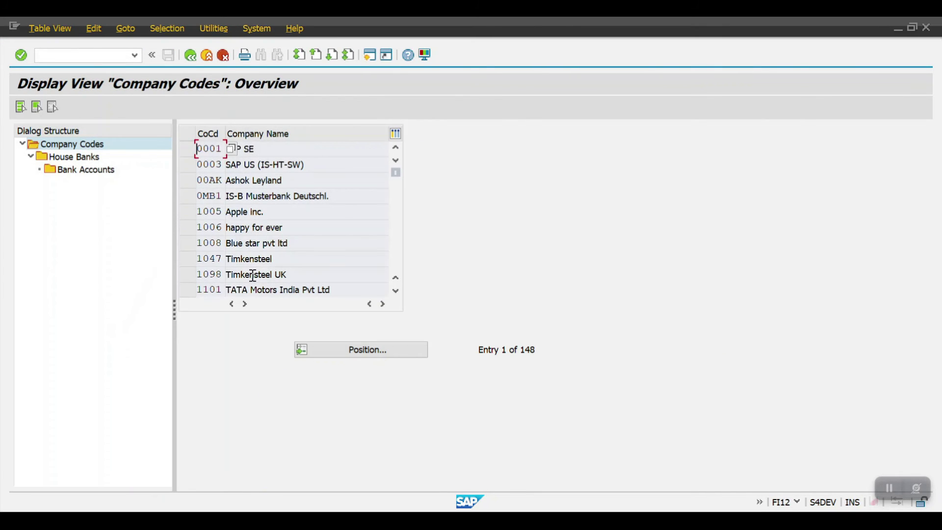
- Select company code 2001 and display the bank account details of its HDFC house bank
{"action": "left_click", "coordinate": [331, 348]}
{"action": "type", "text": "2001"}
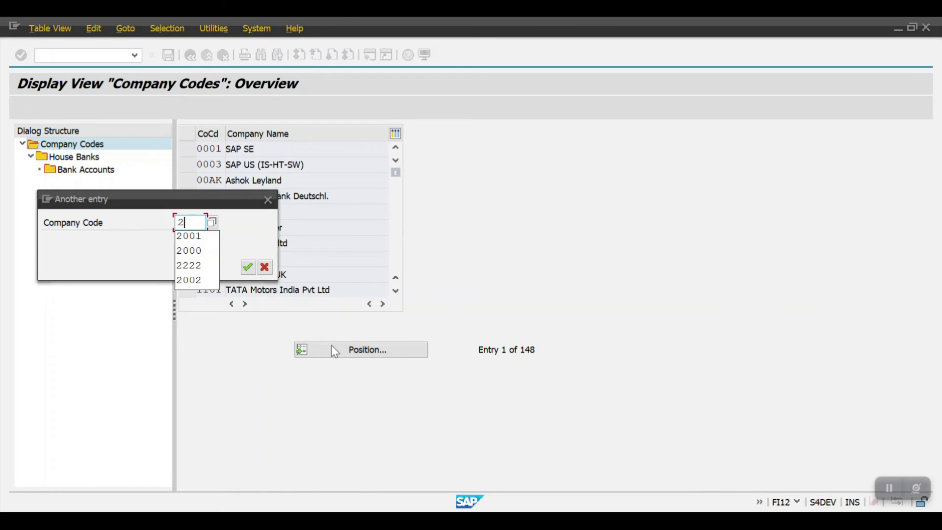
{"action": "key", "text": "Return"}
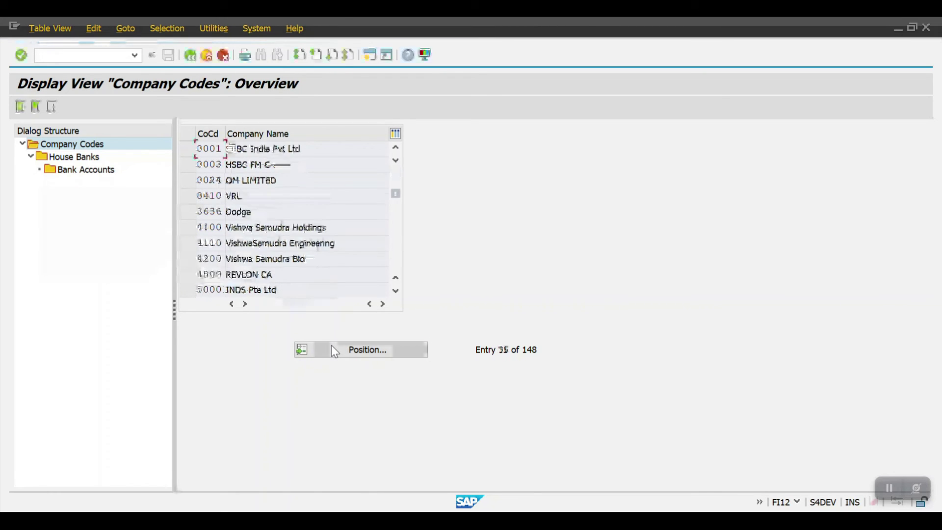
{"action": "left_click", "coordinate": [188, 149]}
{"action": "double_click", "coordinate": [73, 158]}
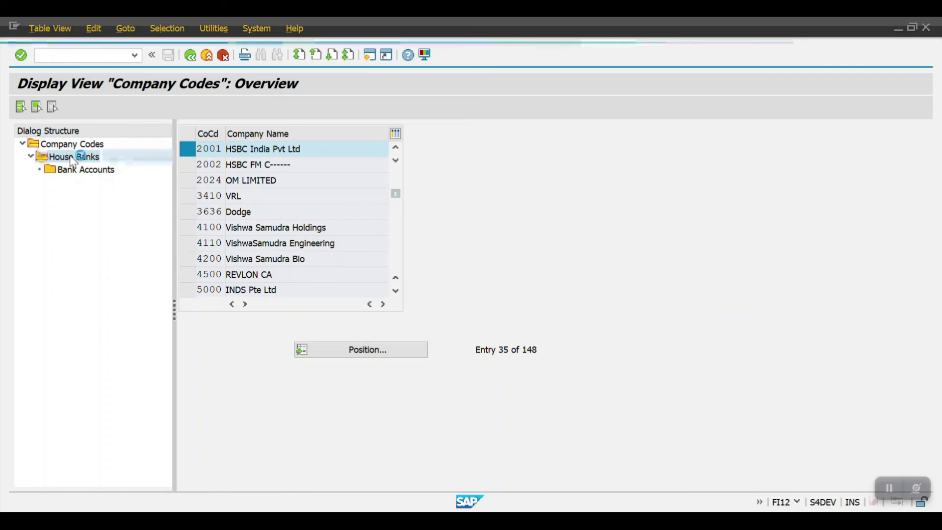
{"action": "double_click", "coordinate": [80, 170]}
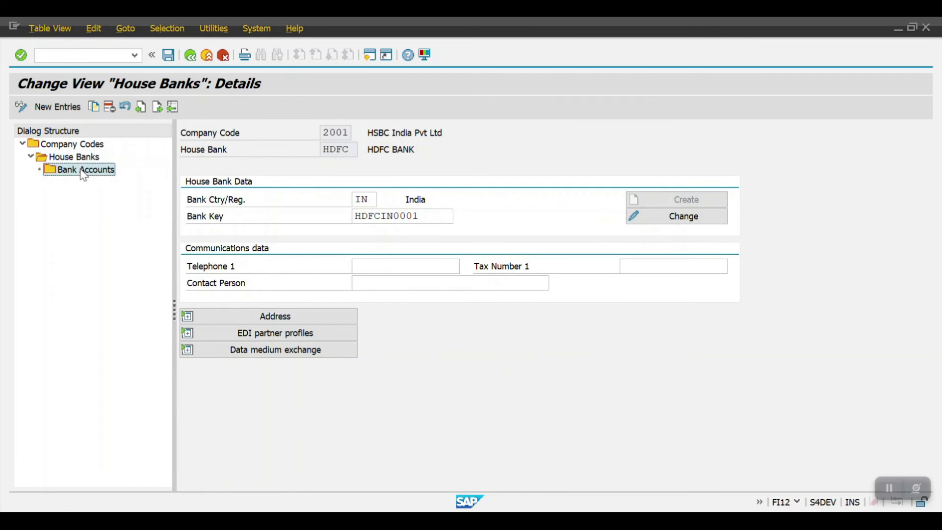
{"action": "key", "text": "Return"}
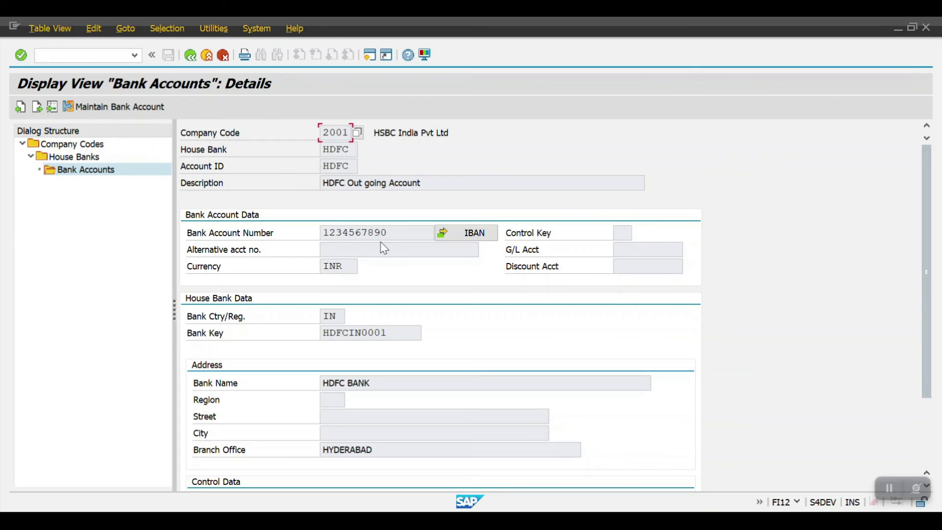
- Review the HDFC outgoing account's bank, address and control data, and go back to the house bank details
{"action": "scroll", "coordinate": [471, 314], "scroll_direction": "down", "scroll_amount": 5}
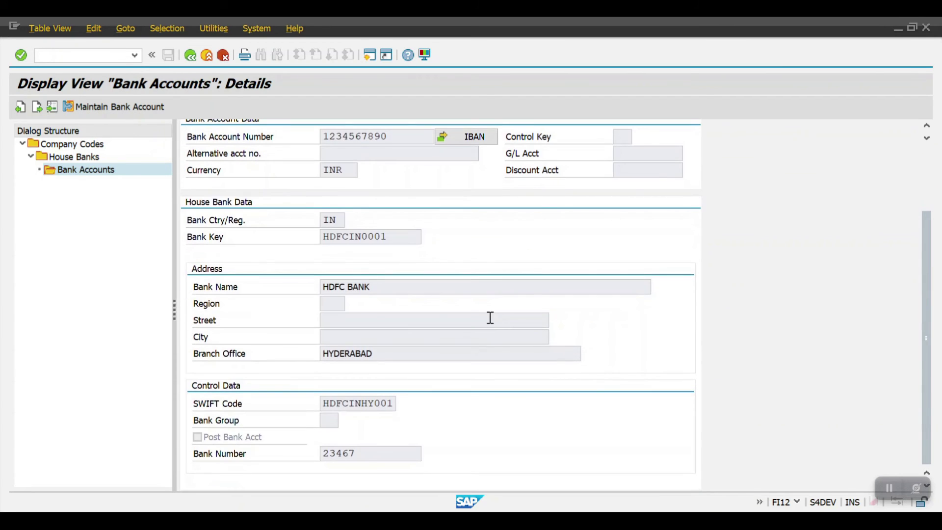
{"action": "scroll", "coordinate": [481, 316], "scroll_direction": "up", "scroll_amount": 5}
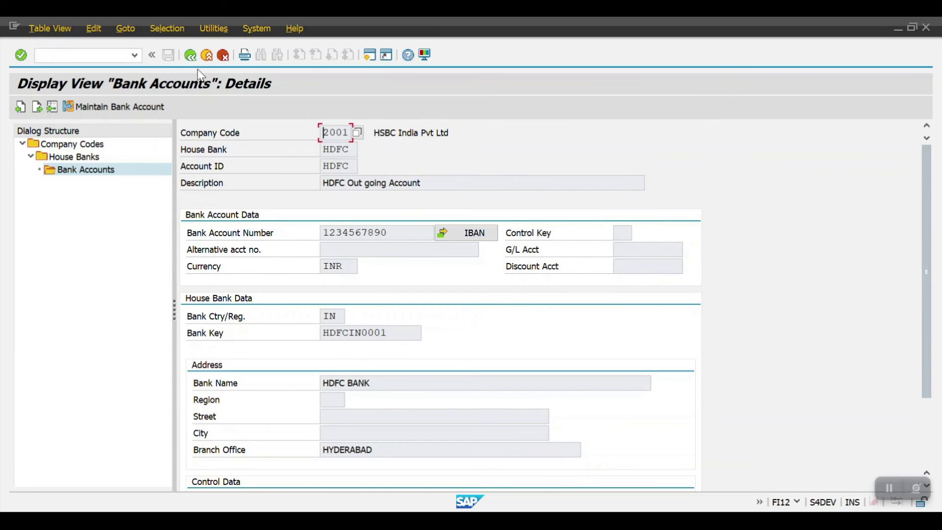
{"action": "left_click", "coordinate": [188, 55]}
{"action": "left_click", "coordinate": [187, 55]}
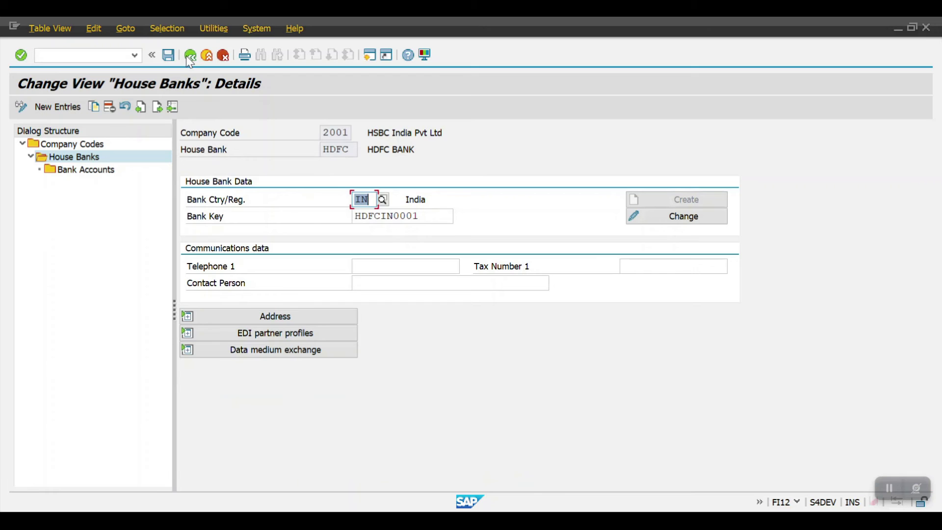
- Leave the house bank configuration and open the bank determination settings of the payment program
{"action": "left_click", "coordinate": [190, 56]}
{"action": "left_click", "coordinate": [188, 57]}
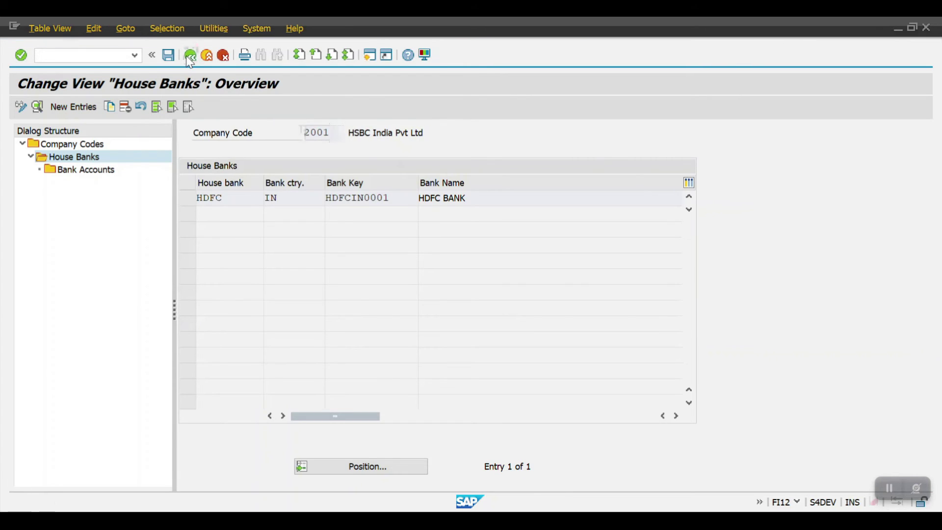
{"action": "left_click", "coordinate": [188, 57]}
{"action": "left_click", "coordinate": [188, 56]}
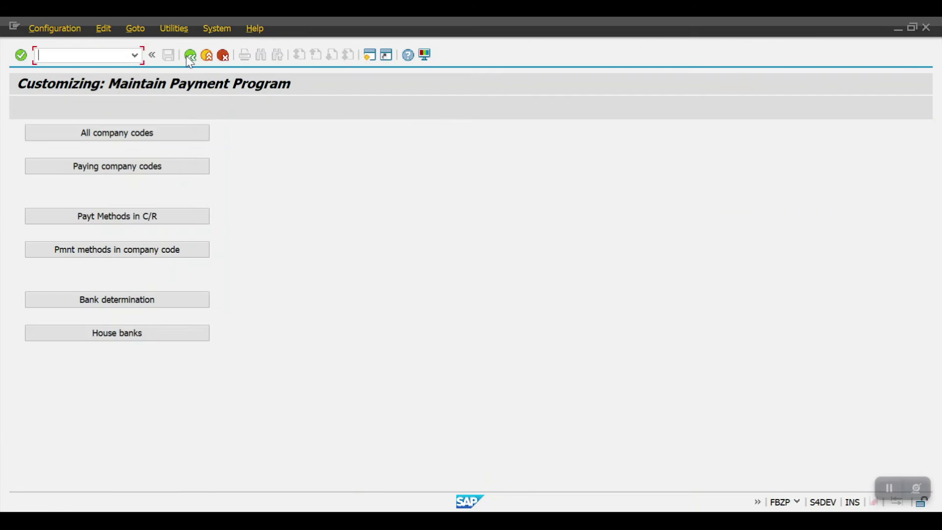
{"action": "left_click", "coordinate": [120, 300]}
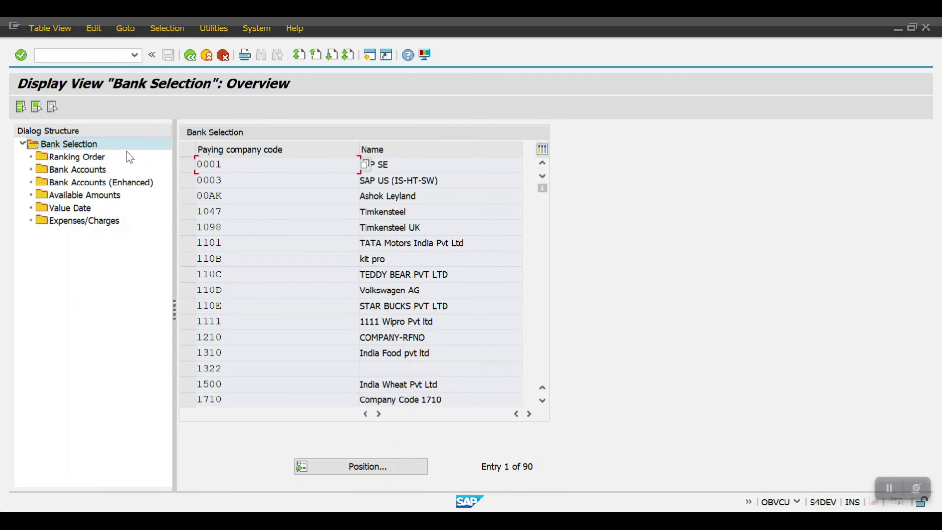
- Locate and select paying company code 2001 in the bank selection, and open its ranking order
{"action": "left_click", "coordinate": [351, 467]}
{"action": "type", "text": "2001"}
{"action": "key", "text": "Return"}
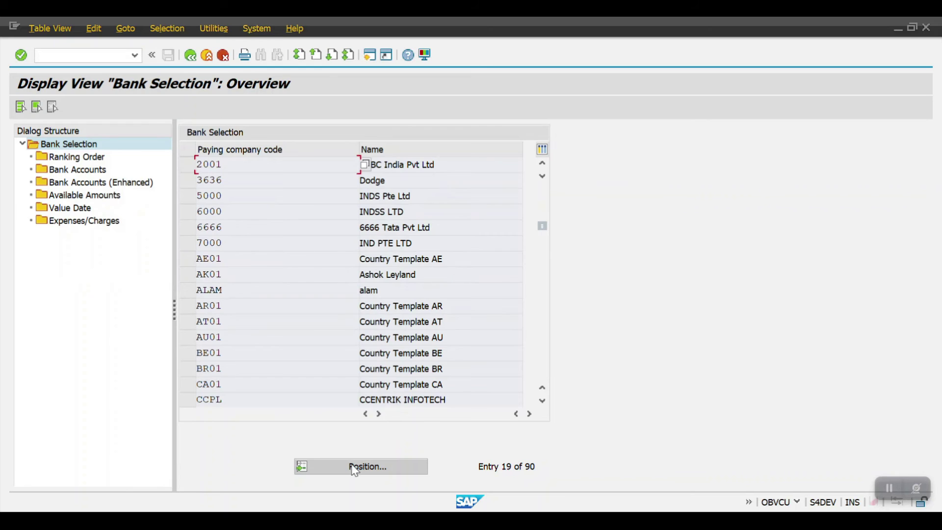
{"action": "left_click", "coordinate": [187, 164]}
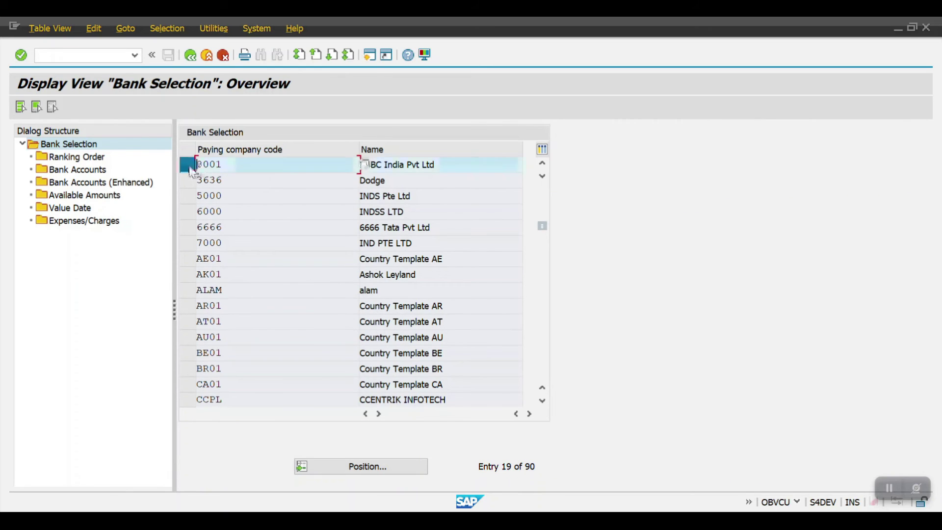
{"action": "double_click", "coordinate": [67, 158]}
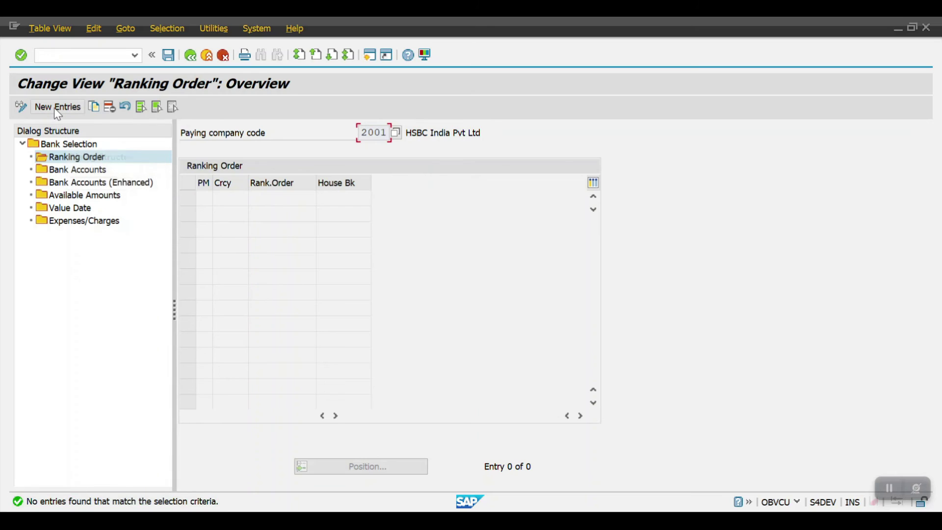
- Create a ranking order entry with payment method T, currency INR and ranking order 1
{"action": "left_click", "coordinate": [56, 109]}
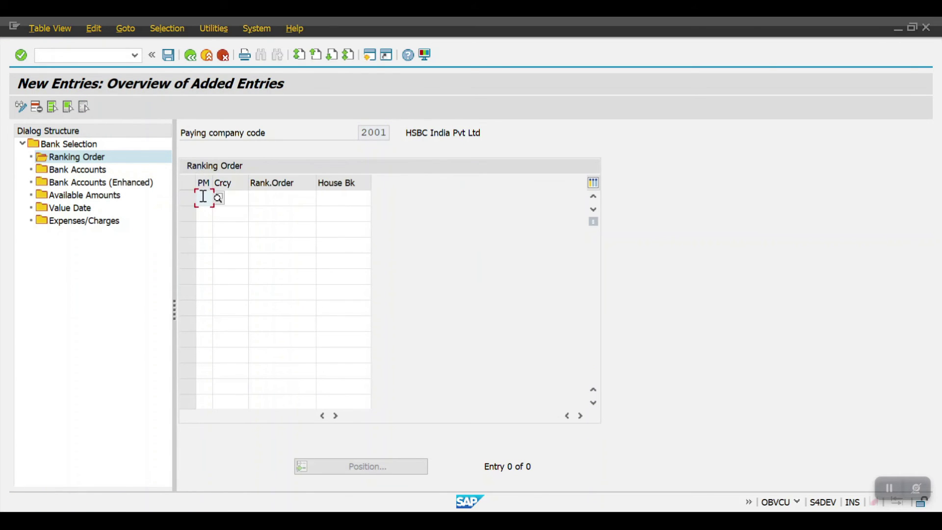
{"action": "type", "text": "T"}
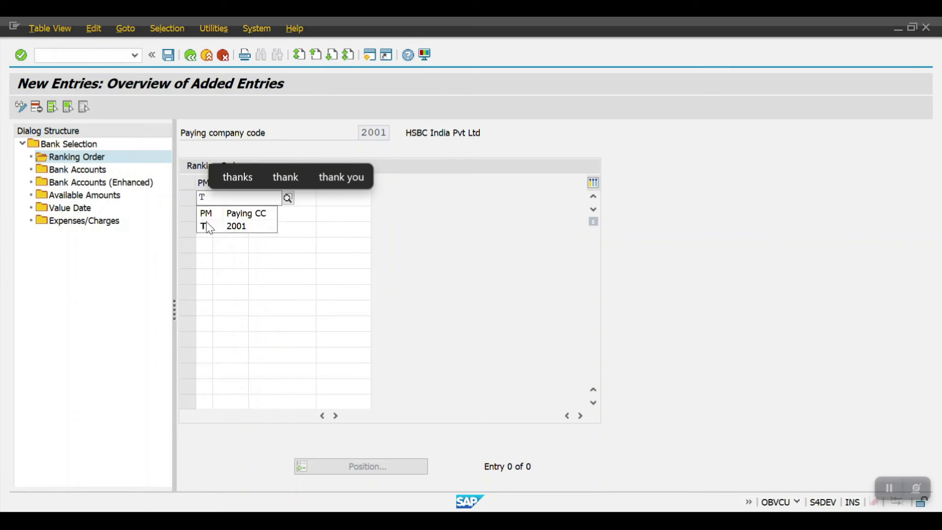
{"action": "left_click", "coordinate": [235, 197]}
{"action": "type", "text": "INR"}
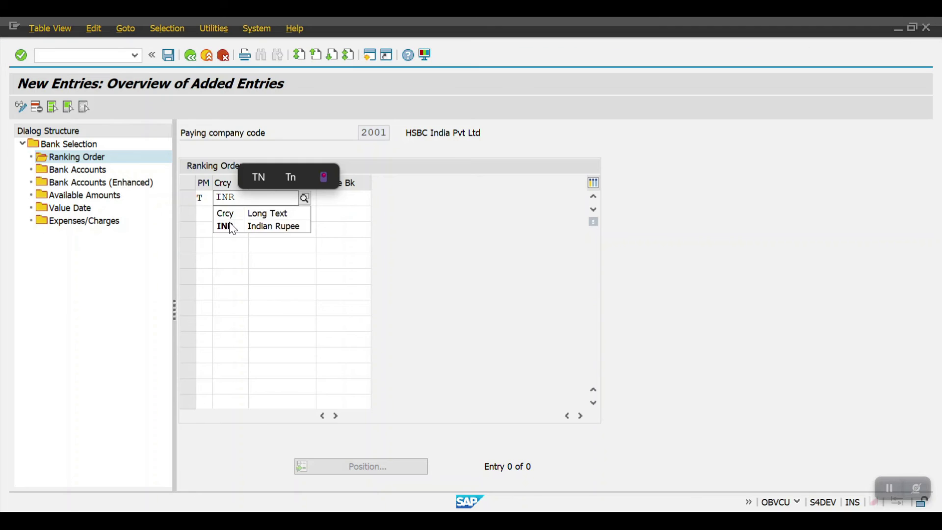
{"action": "key", "text": "BackSpace"}
{"action": "key", "text": "BackSpace"}
{"action": "key", "text": "BackSpace"}
{"action": "type", "text": "INR"}
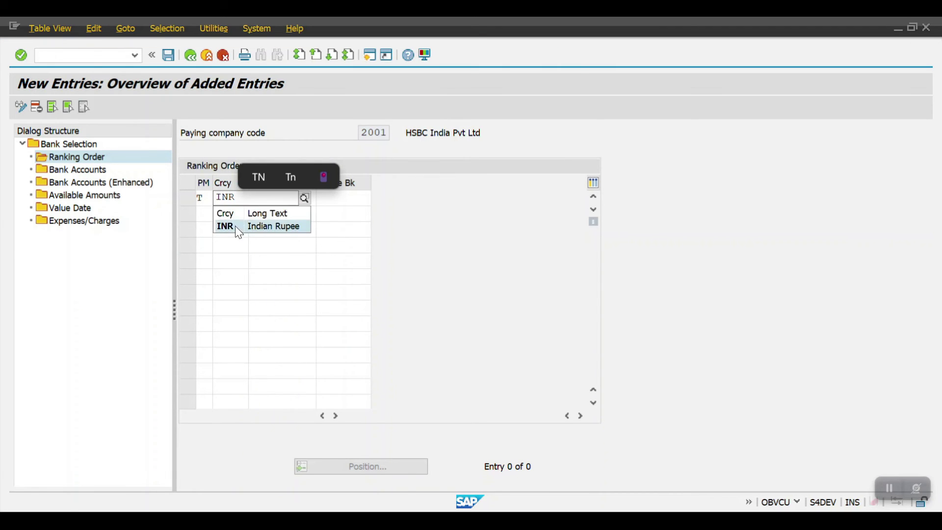
{"action": "left_click", "coordinate": [235, 226]}
{"action": "left_click", "coordinate": [277, 198]}
{"action": "type", "text": "1"}
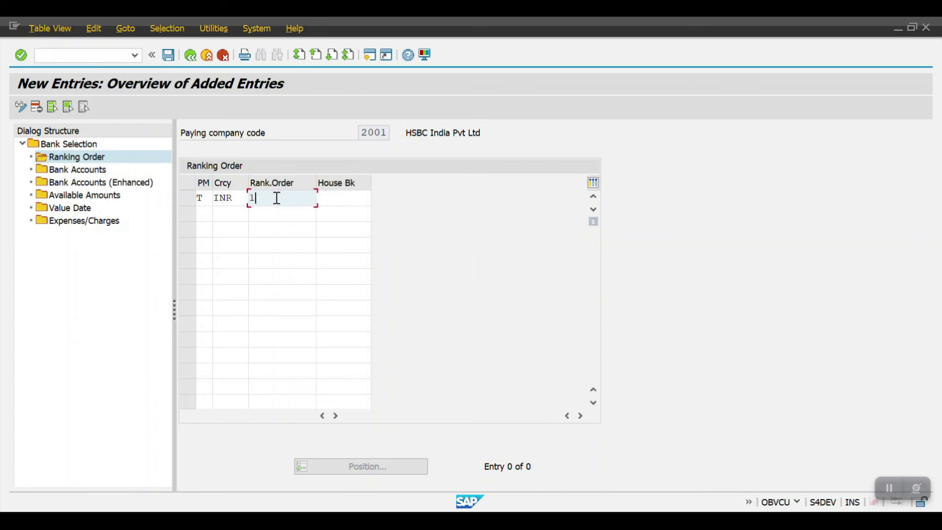
- Set the ranking order entry's house bank to HDFC and save it under the HSBC Config customizing request
{"action": "left_click", "coordinate": [316, 198]}
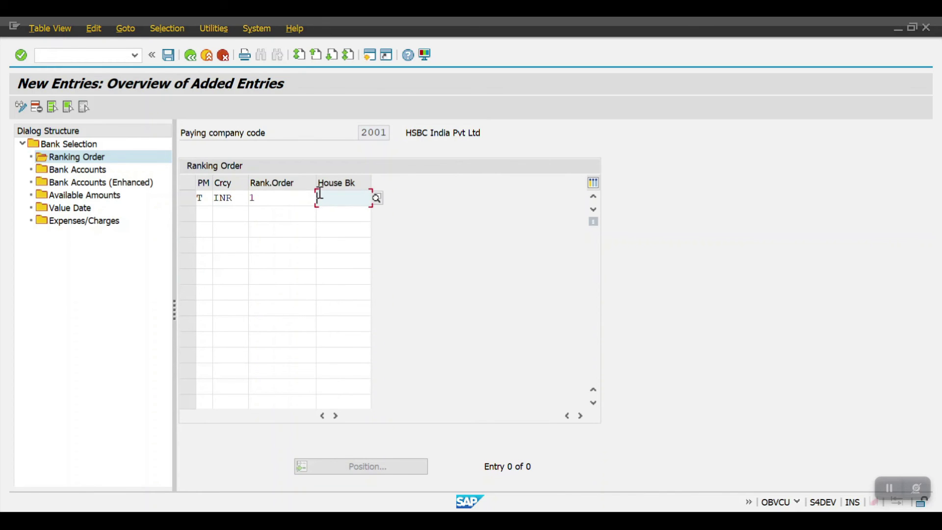
{"action": "type", "text": "HDFC"}
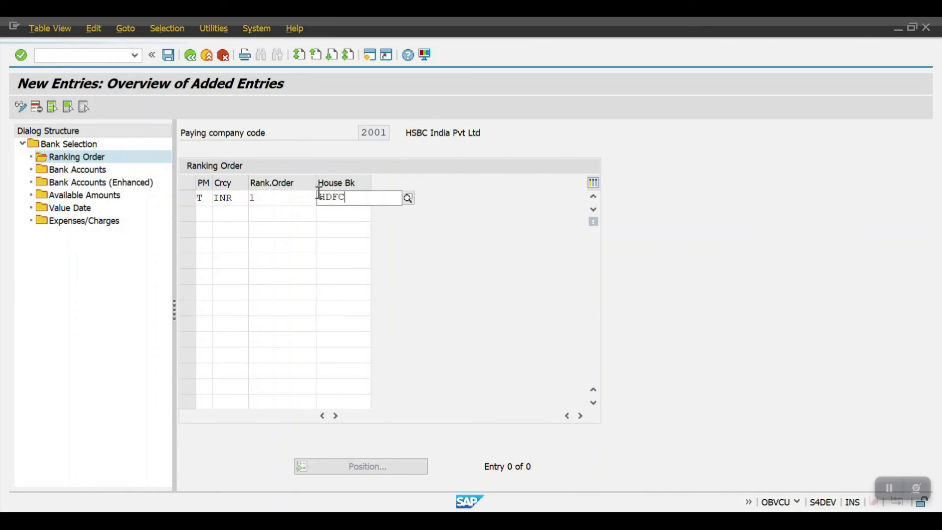
{"action": "left_click", "coordinate": [338, 227]}
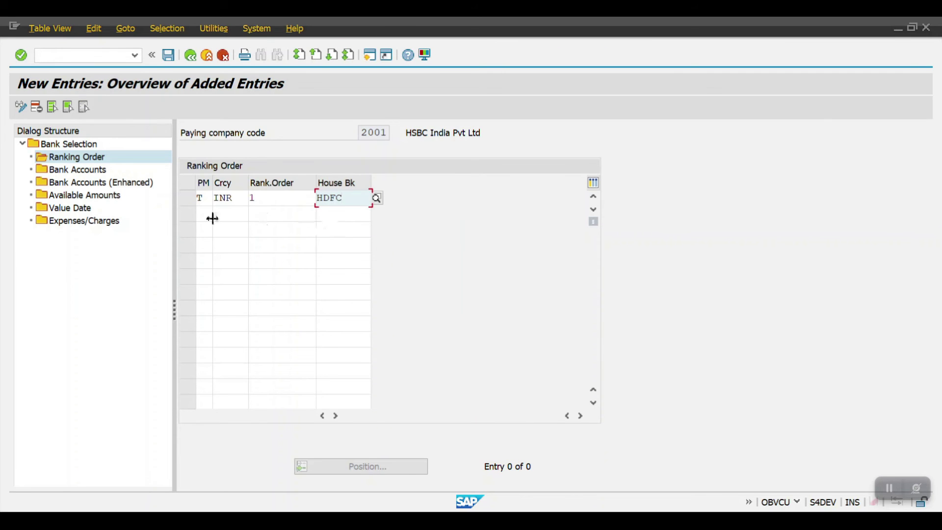
{"action": "key", "text": "ctrl+s"}
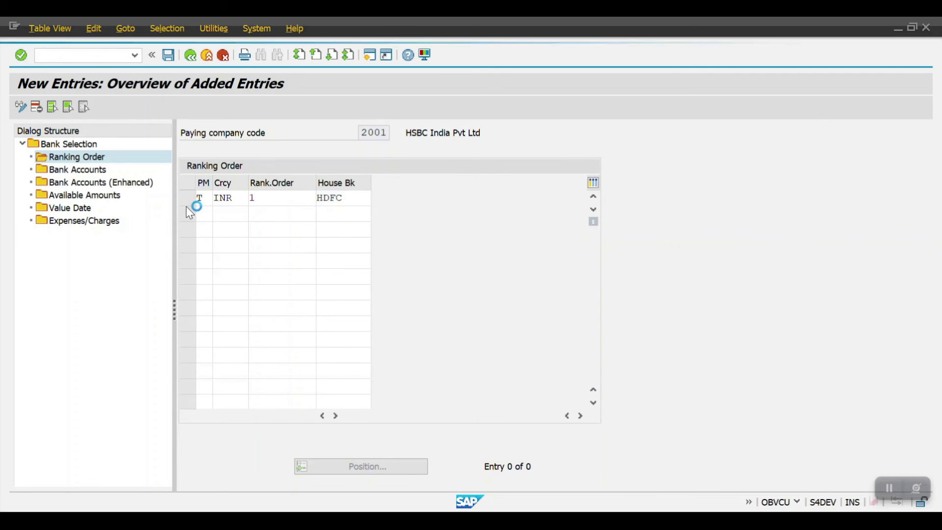
{"action": "left_click", "coordinate": [308, 267]}
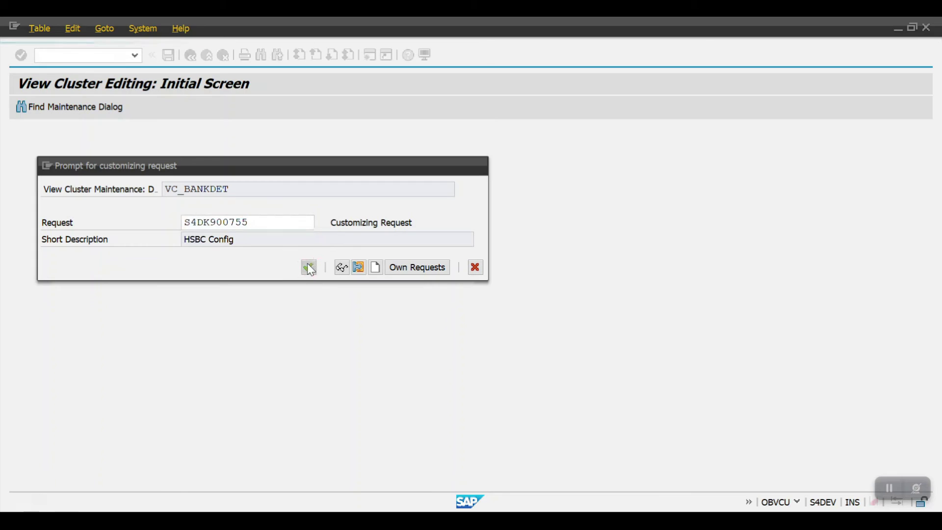
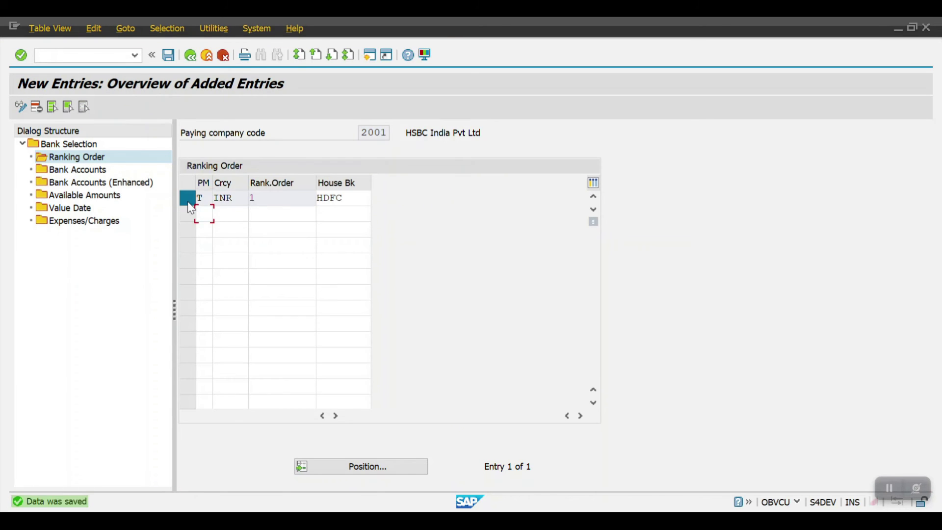
- Create a bank accounts entry for house bank HDFC with payment method T, currency INR and account ID HDFC
{"action": "double_click", "coordinate": [73, 172]}
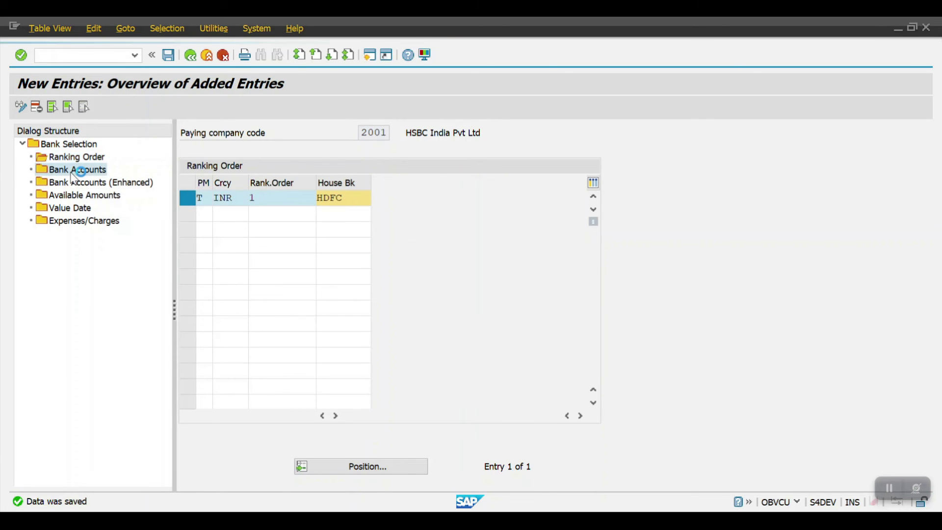
{"action": "left_click", "coordinate": [63, 108]}
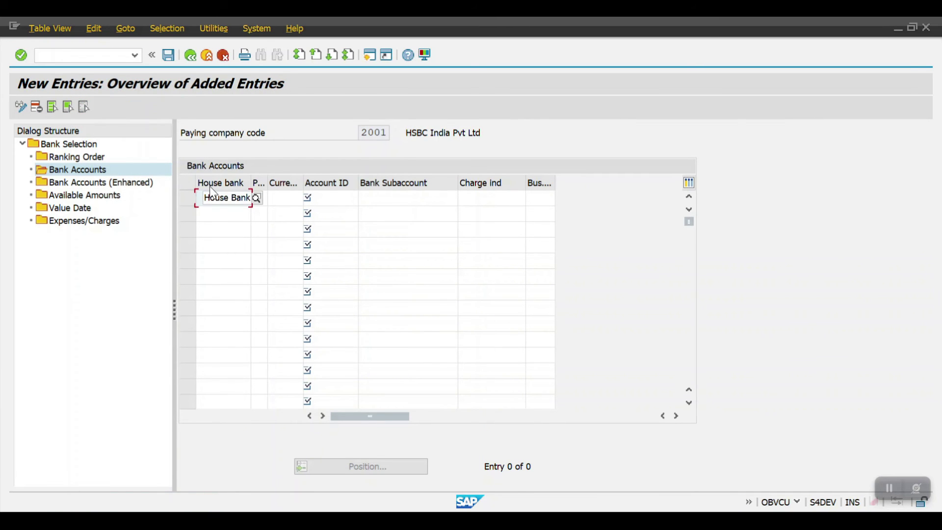
{"action": "type", "text": "HDFC"}
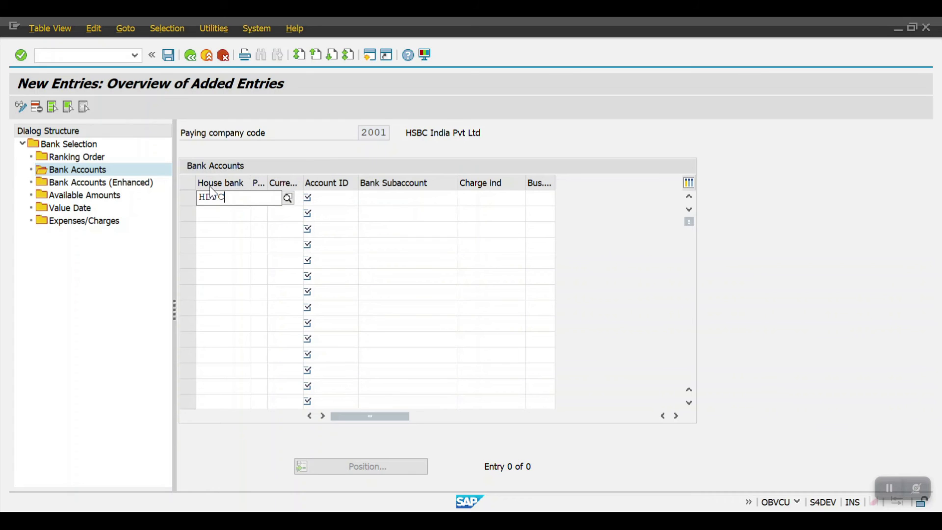
{"action": "left_click", "coordinate": [260, 200]}
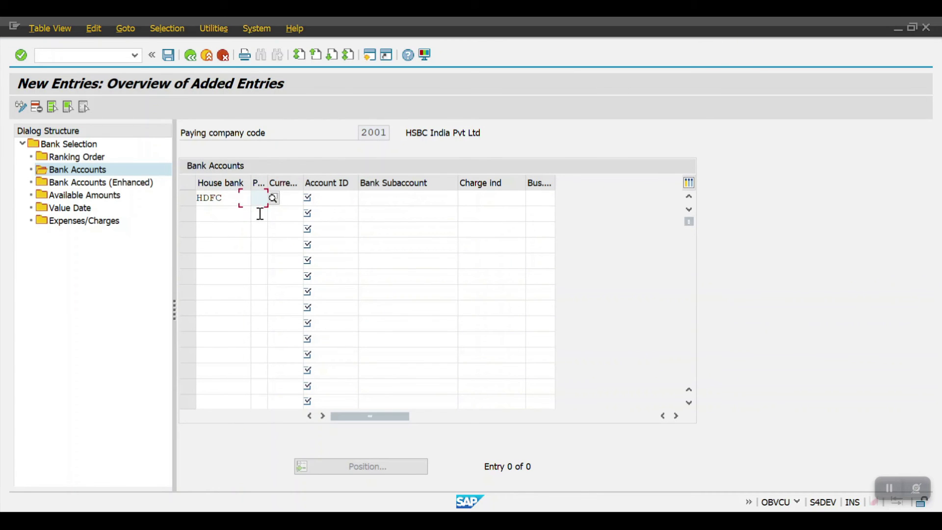
{"action": "type", "text": "T"}
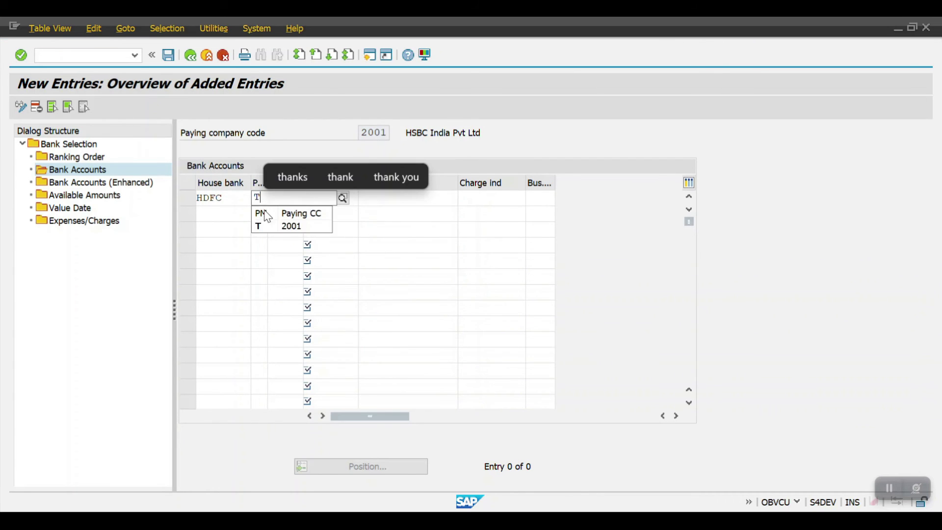
{"action": "key", "text": "Tab"}
{"action": "type", "text": "INR"}
{"action": "key", "text": "Tab"}
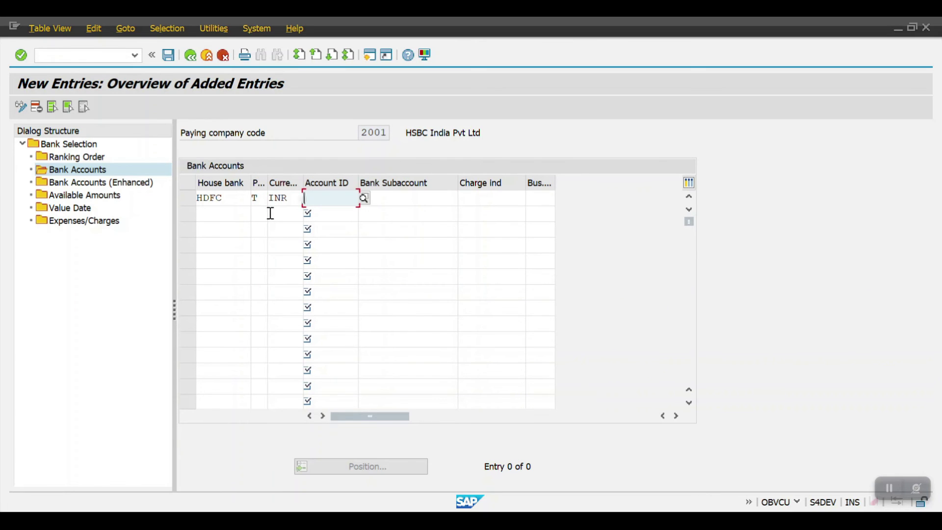
{"action": "type", "text": "HDFC"}
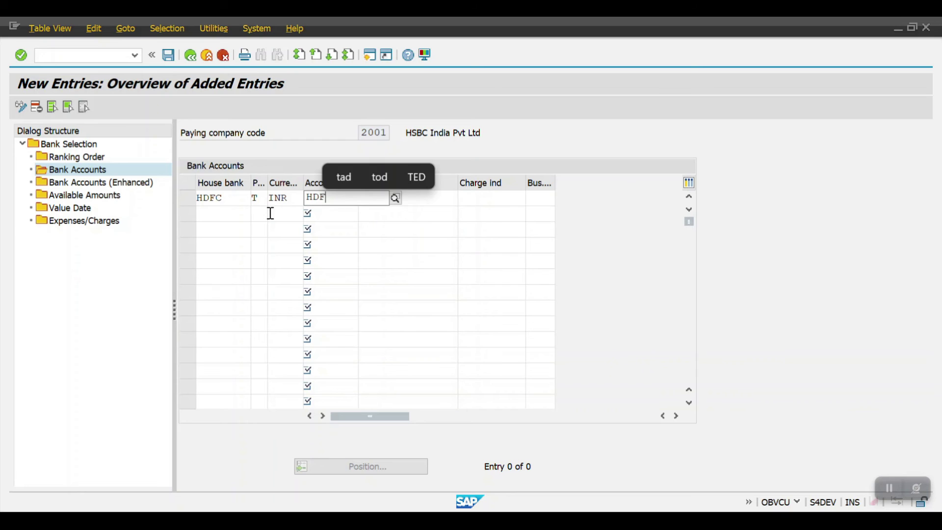
{"action": "key", "text": "Return"}
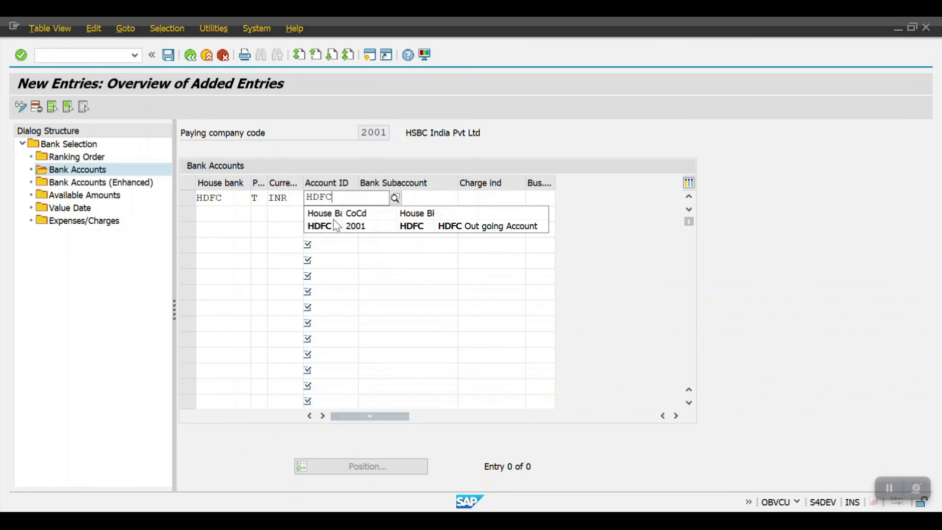
{"action": "left_click", "coordinate": [329, 226]}
- Assign the G/L account named Outgoing Account as the bank subaccount of the HDFC entry and confirm the row
{"action": "left_click", "coordinate": [386, 202]}
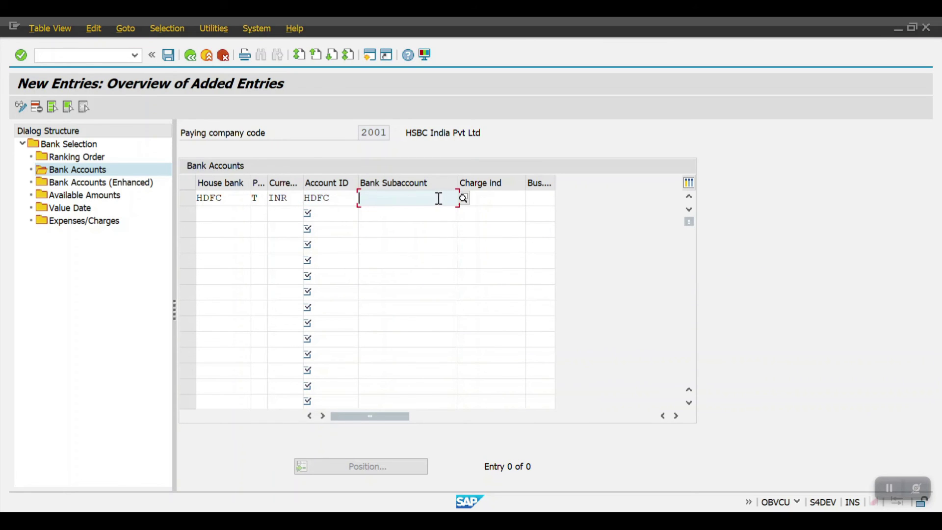
{"action": "left_click", "coordinate": [464, 198]}
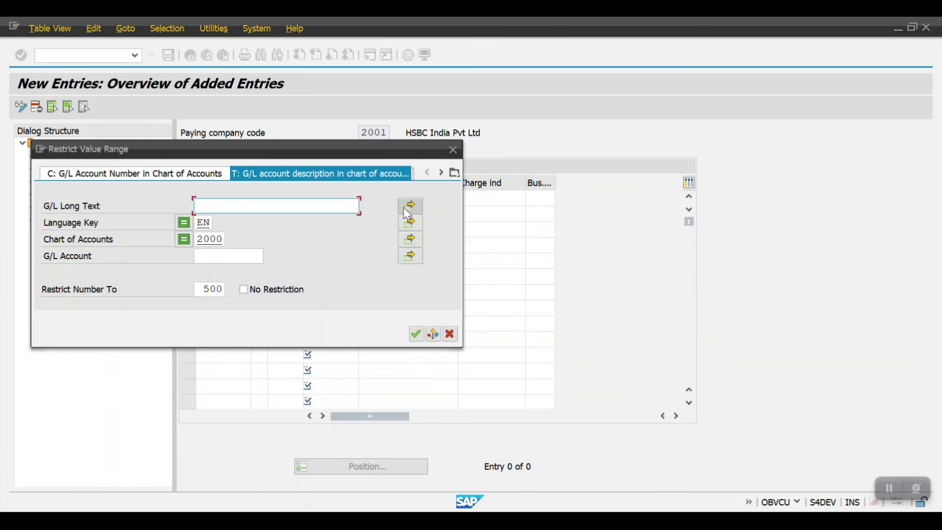
{"action": "left_click", "coordinate": [415, 334]}
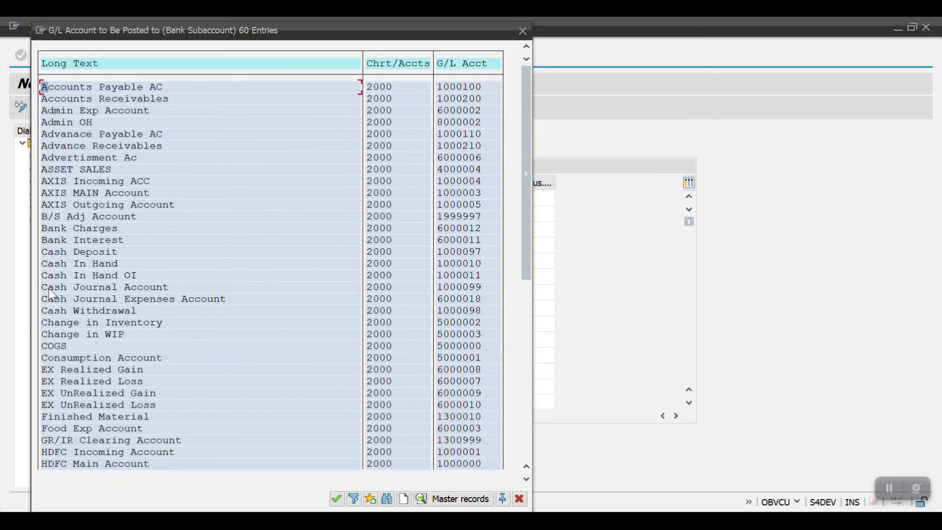
{"action": "scroll", "coordinate": [54, 299], "scroll_direction": "down", "scroll_amount": 1}
{"action": "scroll", "coordinate": [187, 282], "scroll_direction": "down", "scroll_amount": 1}
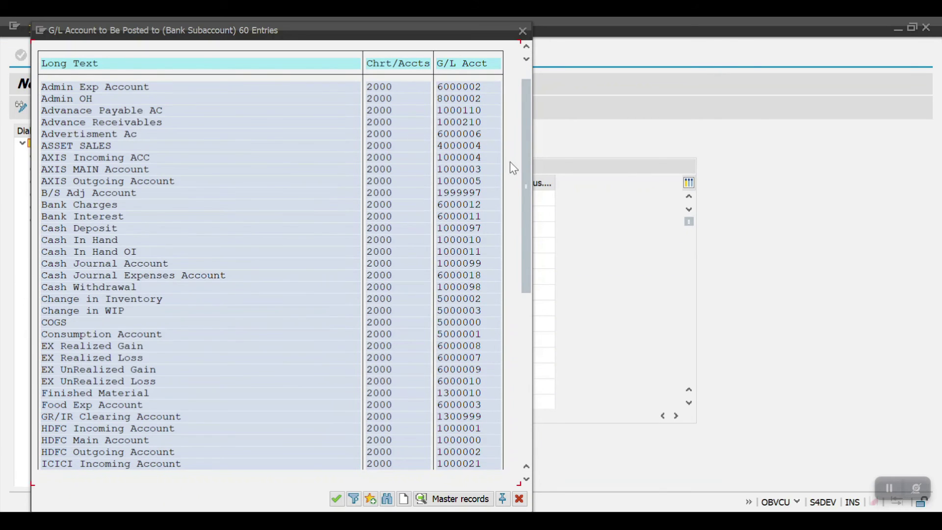
{"action": "scroll", "coordinate": [511, 332], "scroll_direction": "down", "scroll_amount": 9}
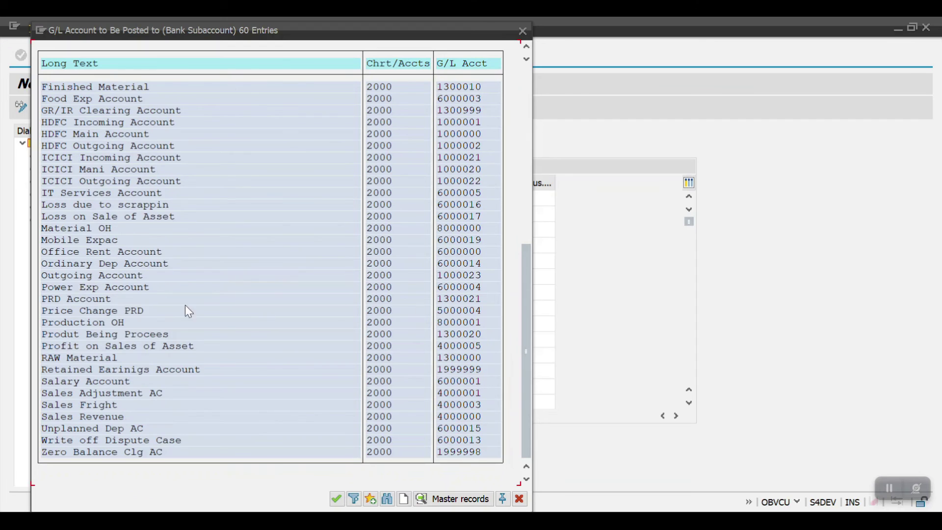
{"action": "double_click", "coordinate": [78, 276]}
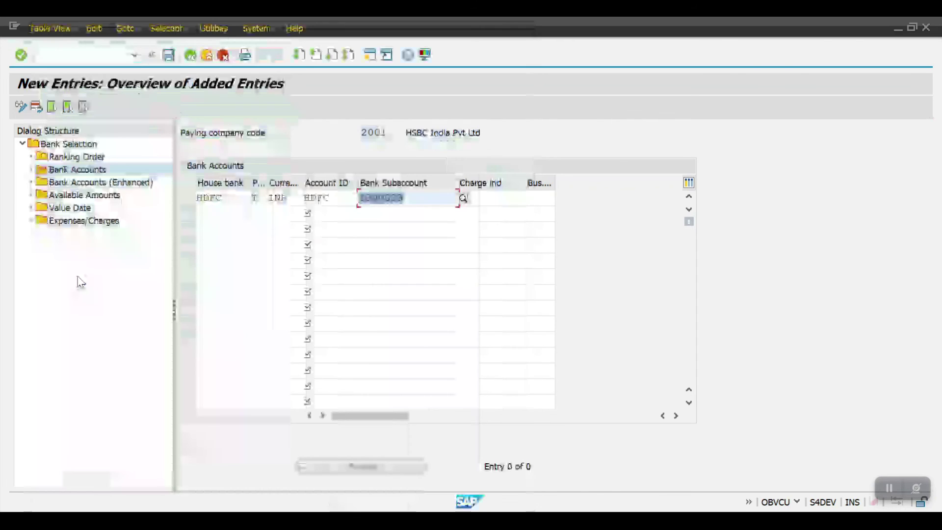
{"action": "key", "text": "Return"}
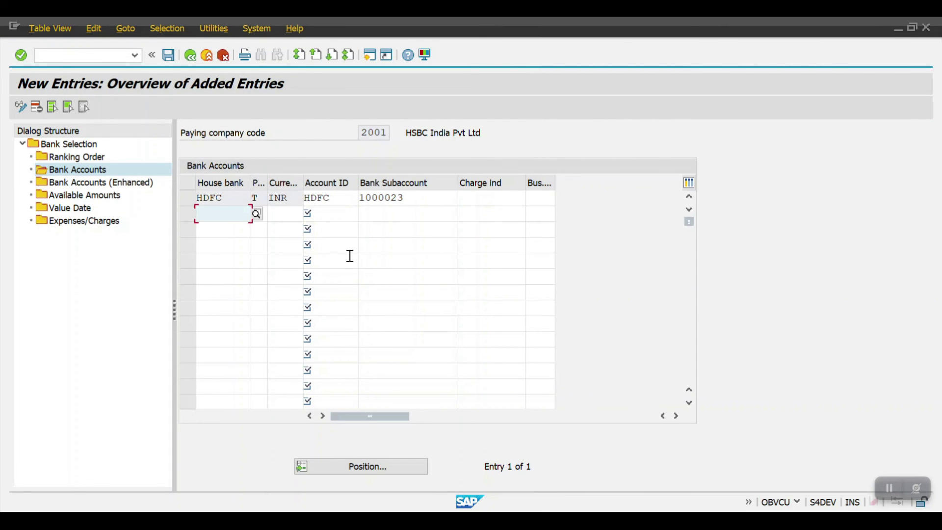
- Create an available amounts entry for paying company code 2001 with house bank HDFC and account ID HDFC
{"action": "left_click", "coordinate": [190, 202]}
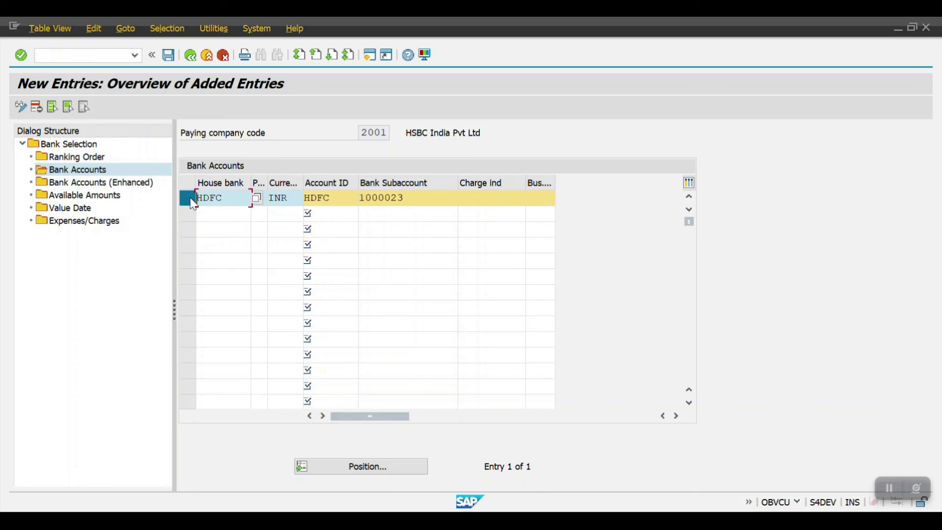
{"action": "double_click", "coordinate": [68, 196]}
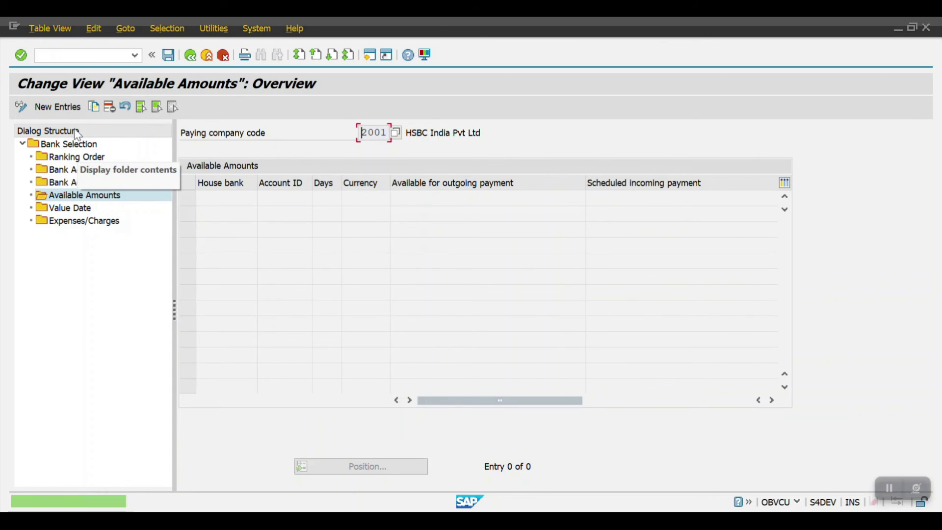
{"action": "left_click", "coordinate": [51, 103]}
{"action": "left_click", "coordinate": [220, 199]}
{"action": "left_click", "coordinate": [218, 212]}
{"action": "left_click", "coordinate": [283, 196]}
{"action": "left_click", "coordinate": [286, 212]}
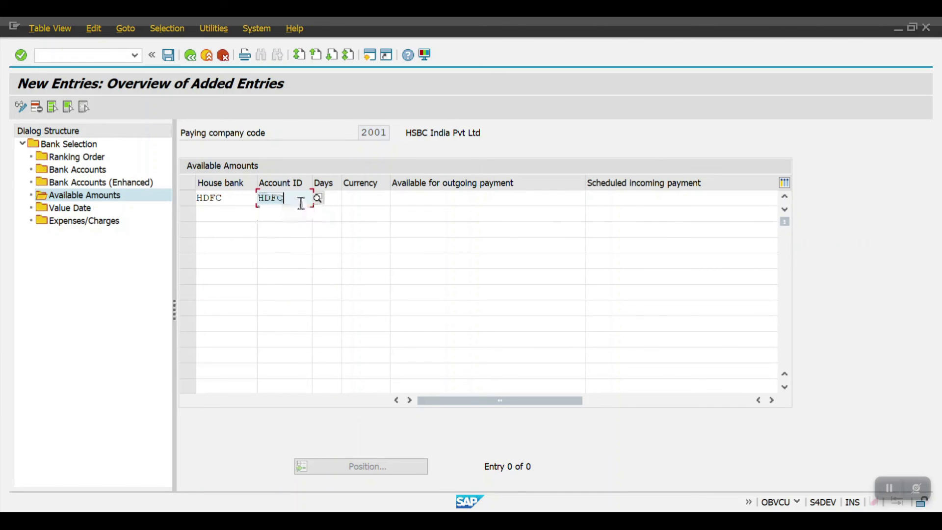
{"action": "left_click", "coordinate": [332, 195]}
{"action": "type", "text": "999"}
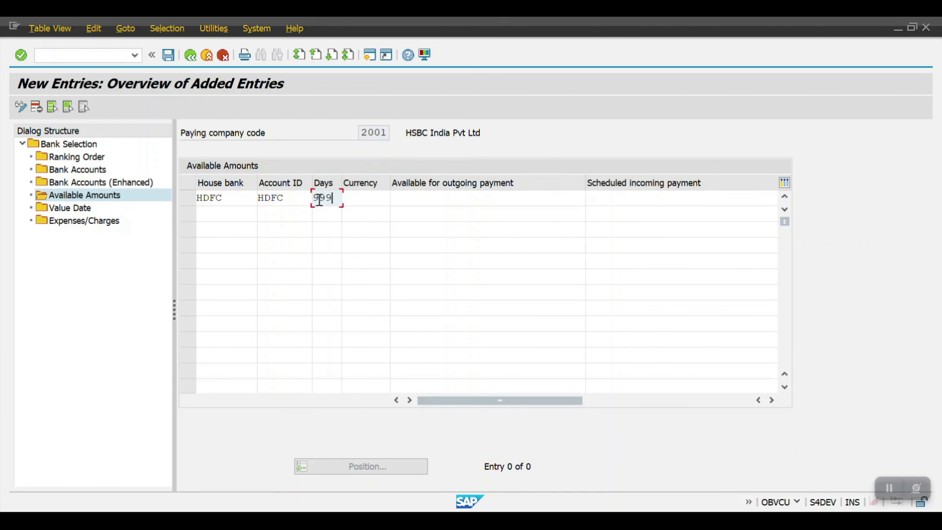
{"action": "key", "text": "Tab"}
{"action": "type", "text": "INR"}
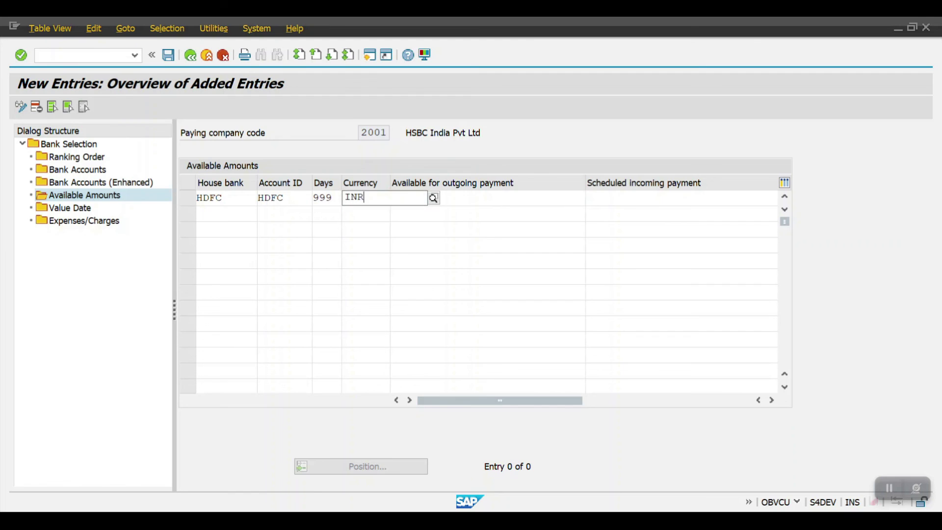
{"action": "key", "text": "Tab"}
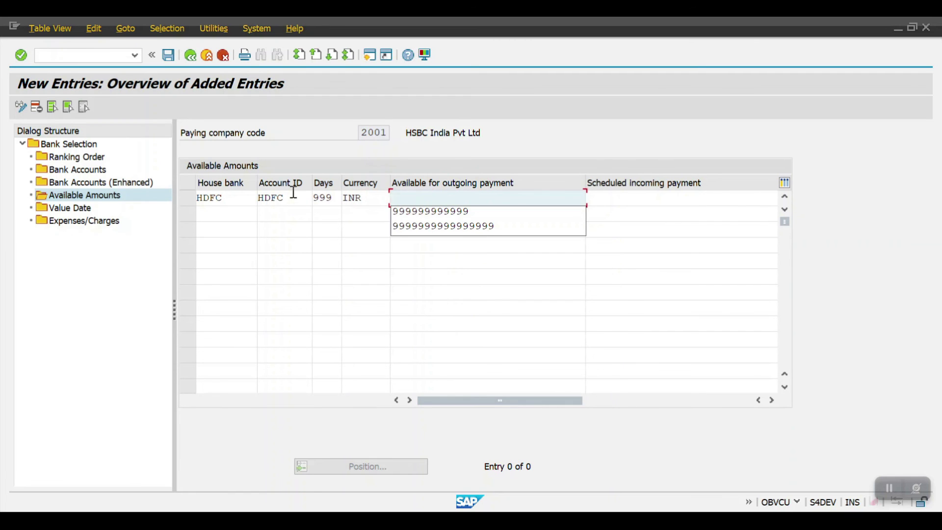
{"action": "key", "text": "Down"}
{"action": "key", "text": "Return"}
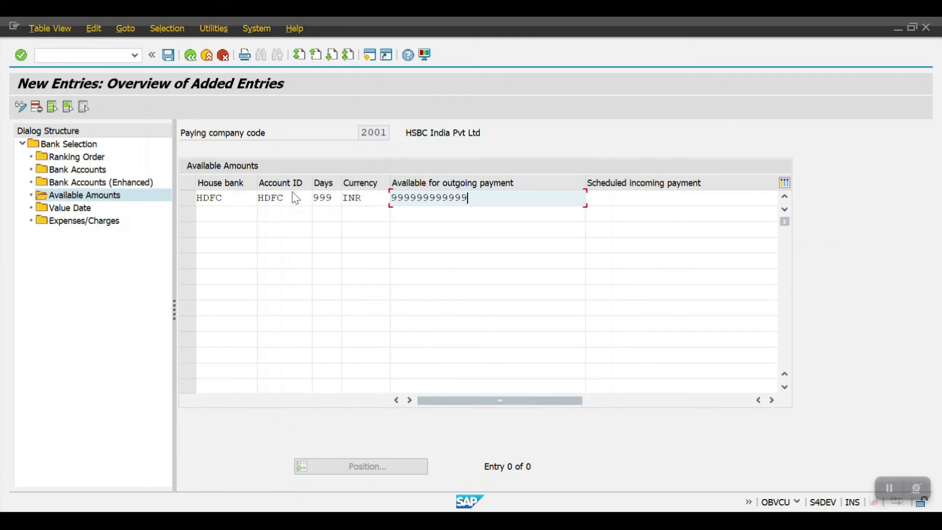
{"action": "key", "text": "Return"}
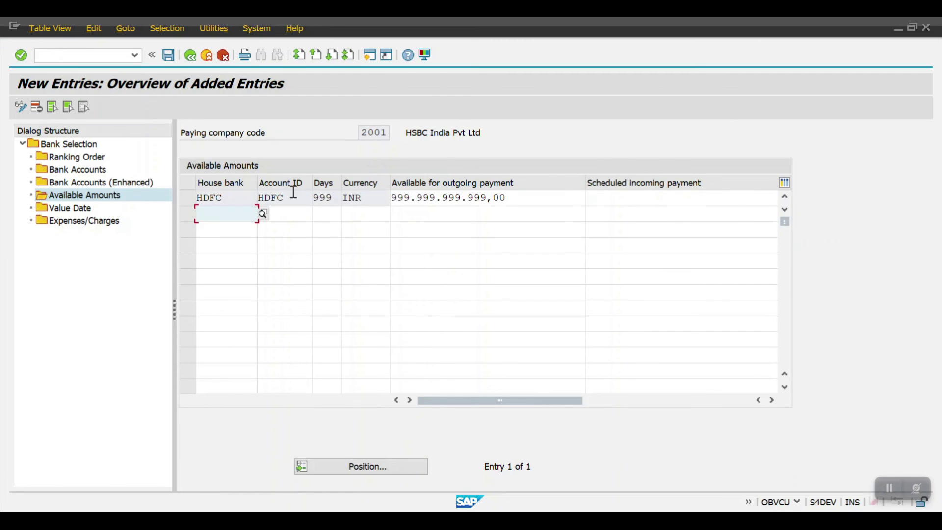
{"action": "left_click", "coordinate": [167, 55]}
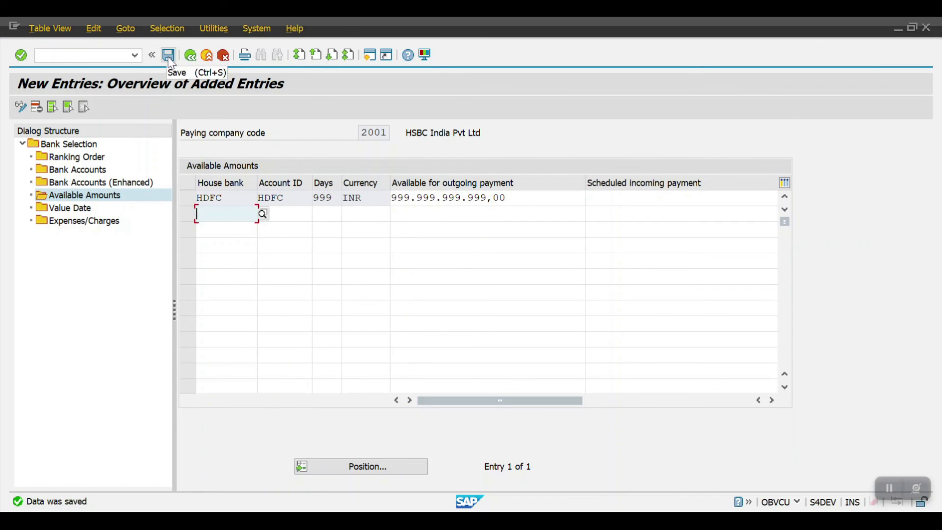
- Create a value date entry with payment method T and house bank HDFC
{"action": "left_click", "coordinate": [192, 200]}
{"action": "left_click", "coordinate": [76, 211]}
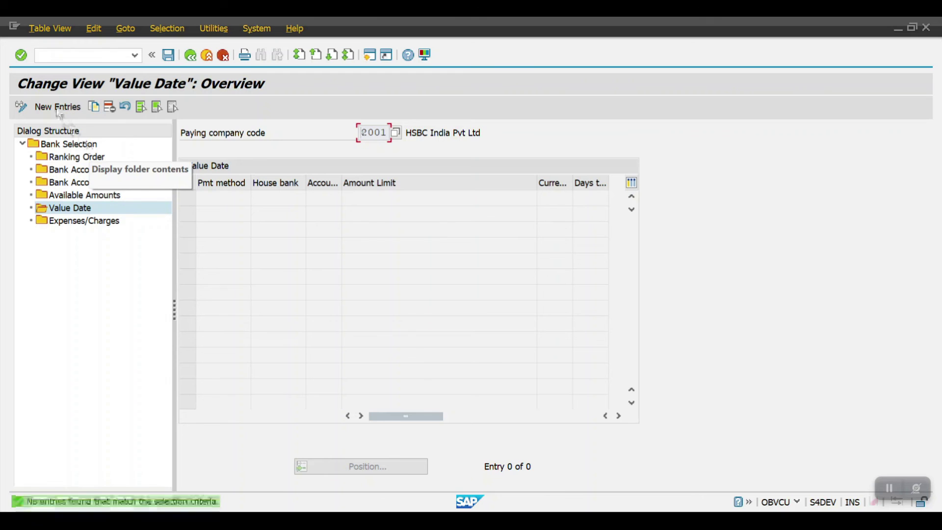
{"action": "left_click", "coordinate": [56, 105]}
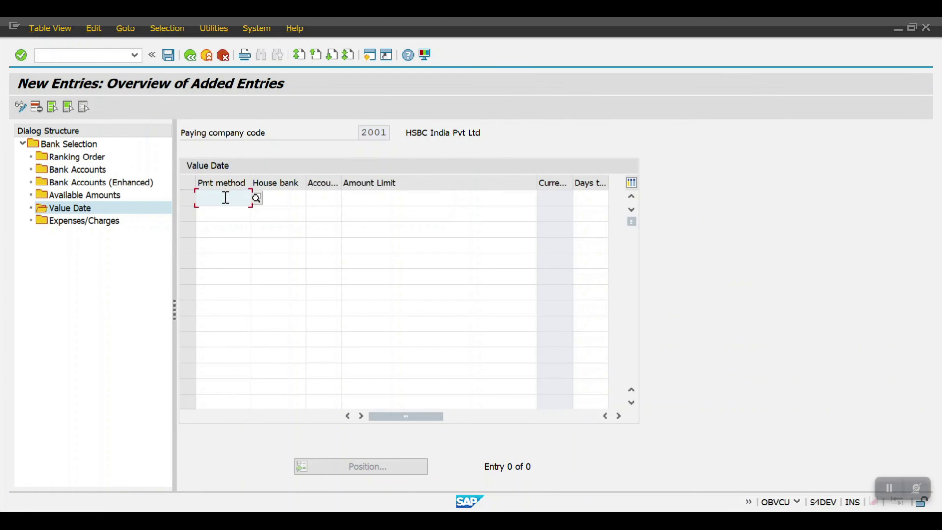
{"action": "type", "text": "T"}
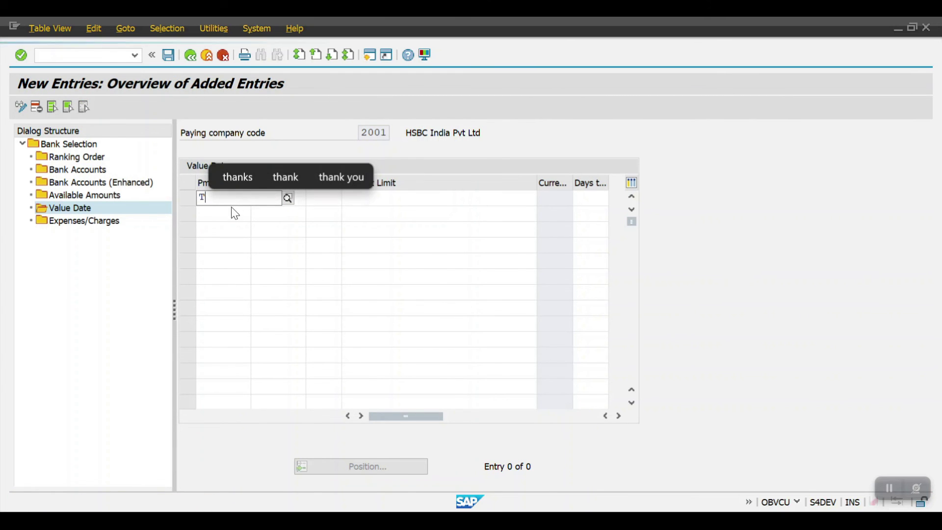
{"action": "left_click", "coordinate": [217, 220]}
{"action": "left_click", "coordinate": [276, 197]}
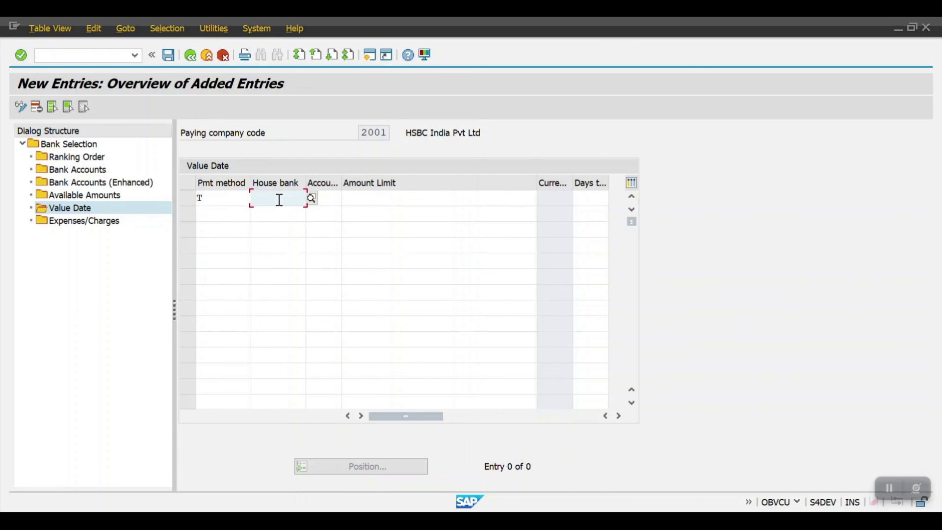
{"action": "type", "text": "HDFC"}
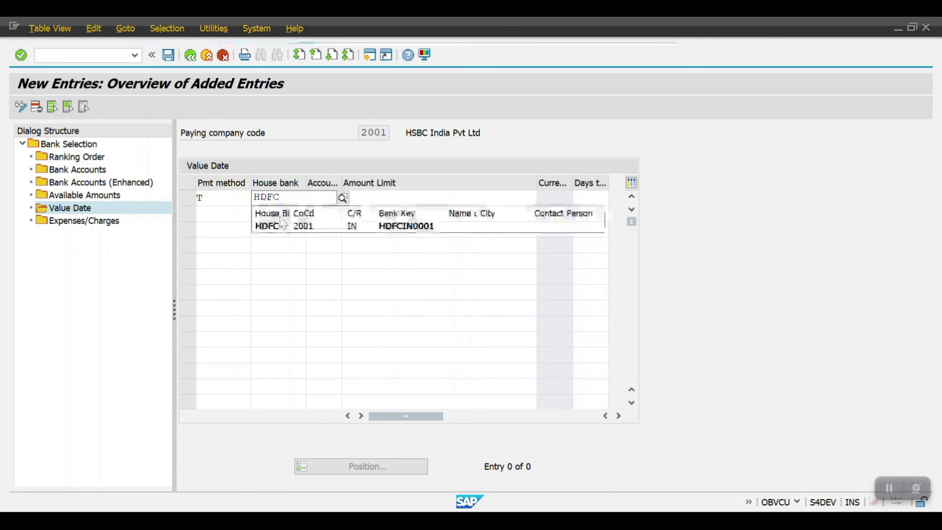
{"action": "left_click", "coordinate": [296, 223]}
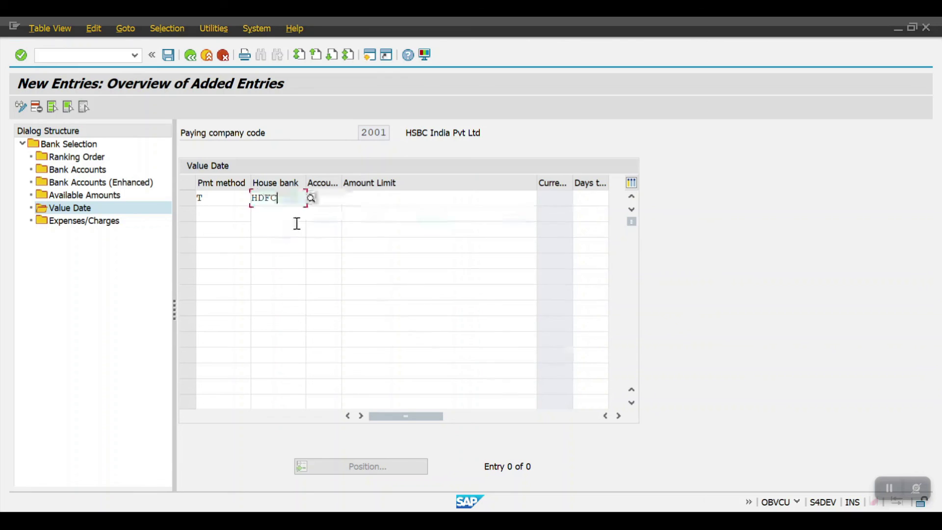
{"action": "left_click", "coordinate": [332, 199]}
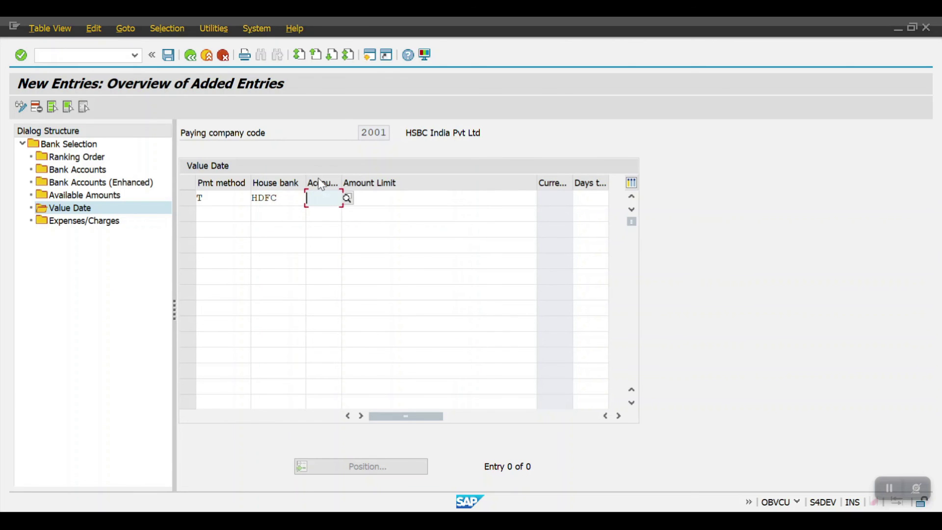
{"action": "type", "text": "HDFC"}
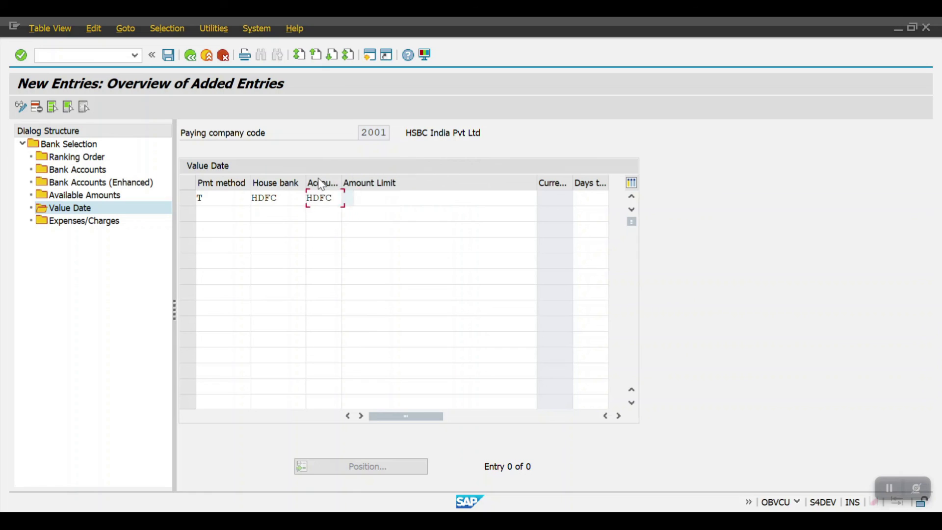
{"action": "key", "text": "Tab"}
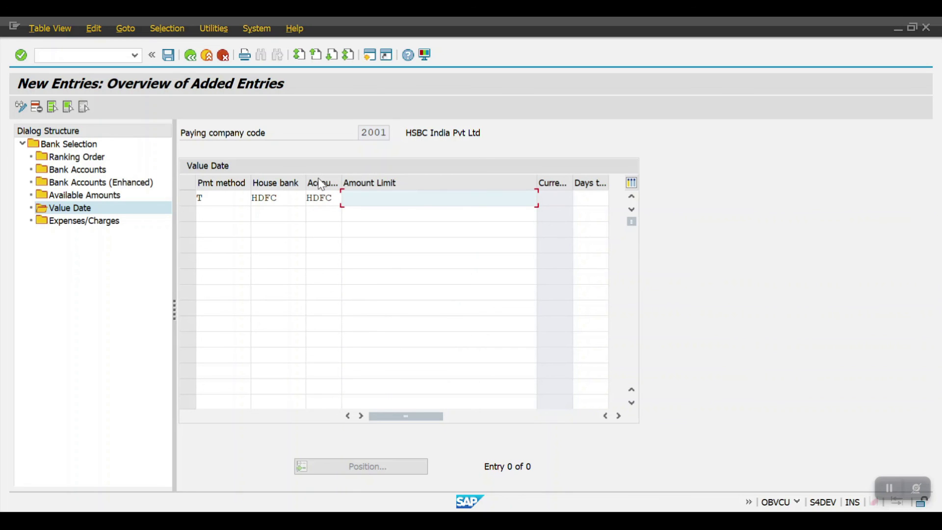
{"action": "type", "text": "99999999999"}
{"action": "key", "text": "Return"}
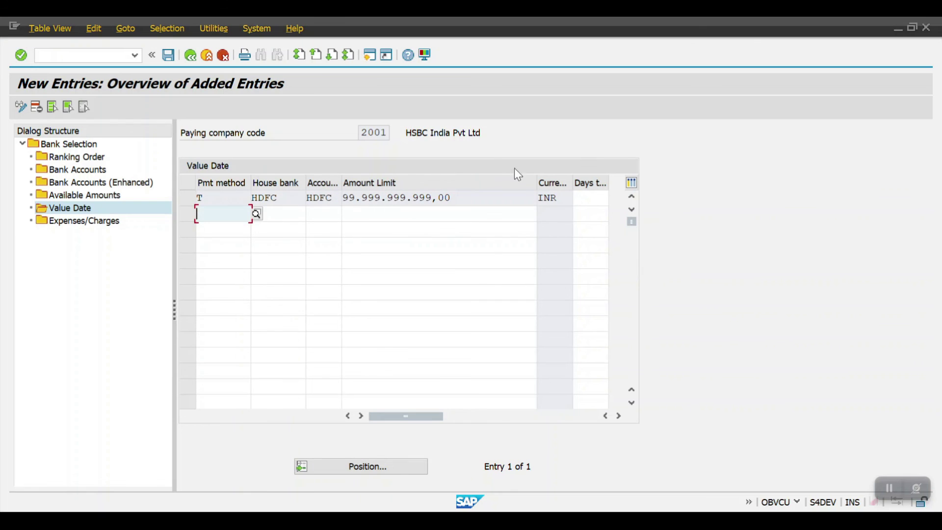
- Set the HDFC entry's days to value date to 2 and clear the value again
{"action": "left_click", "coordinate": [618, 416]}
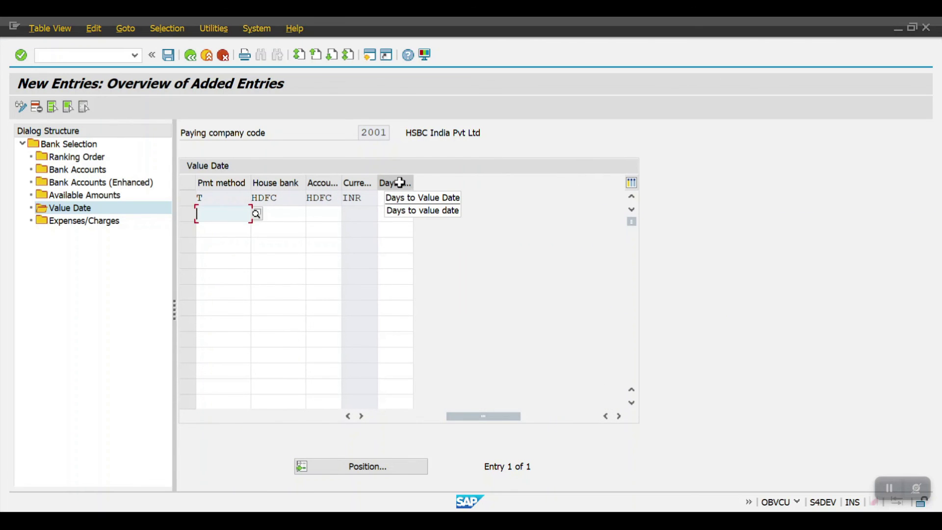
{"action": "left_click", "coordinate": [398, 200]}
{"action": "type", "text": "2"}
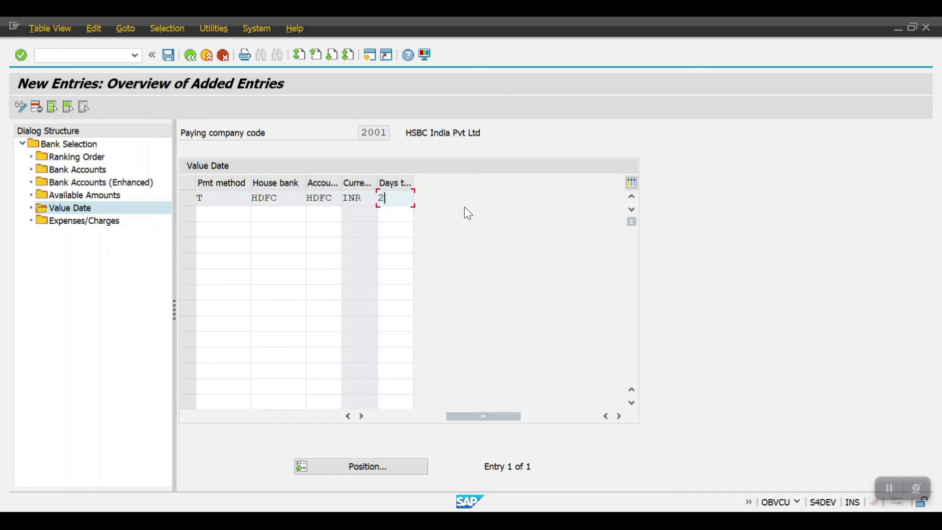
{"action": "key", "text": "Tab"}
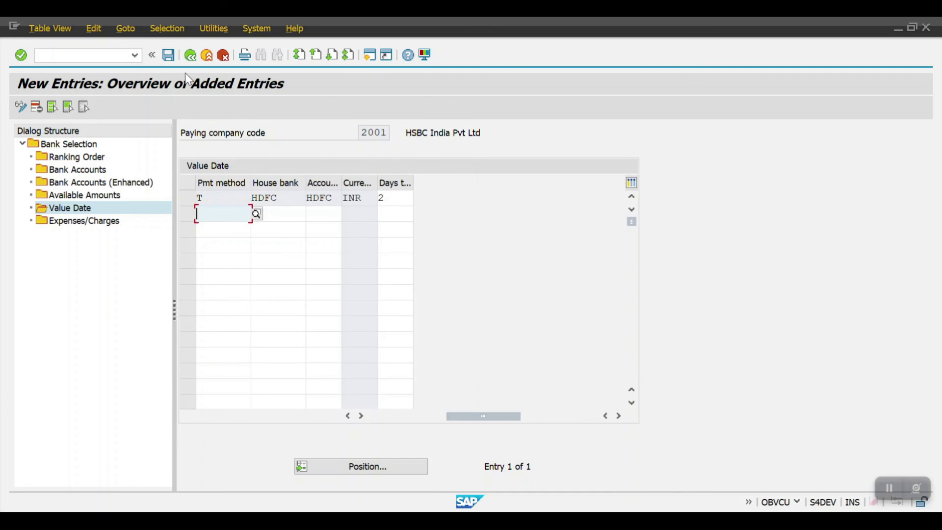
{"action": "left_click", "coordinate": [388, 198]}
{"action": "key", "text": "BackSpace"}
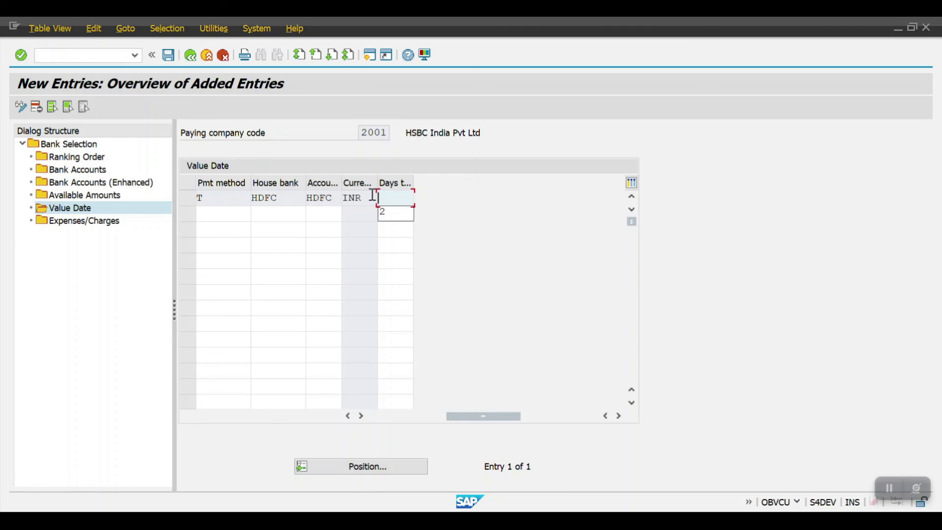
- Save the value date entry and return to the payment program customizing overview
{"action": "left_click", "coordinate": [168, 55]}
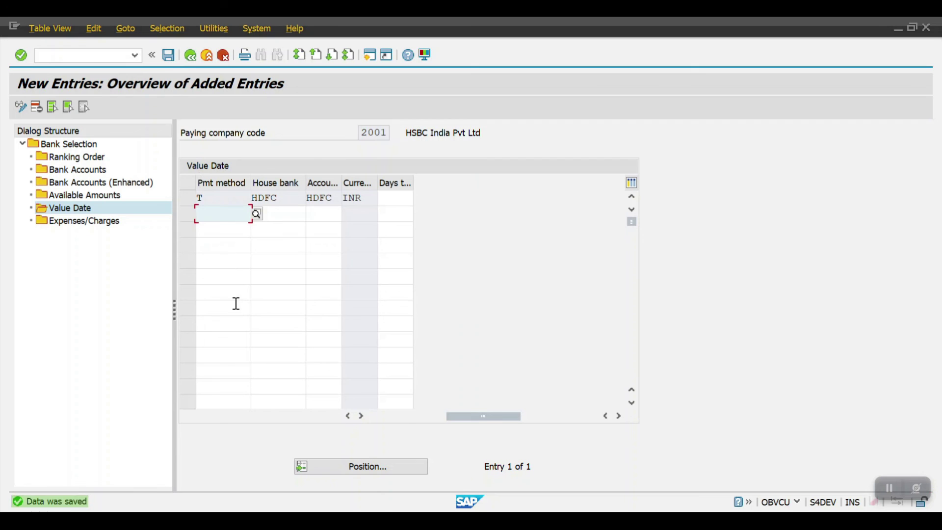
{"action": "left_click", "coordinate": [190, 58]}
{"action": "left_click", "coordinate": [189, 58]}
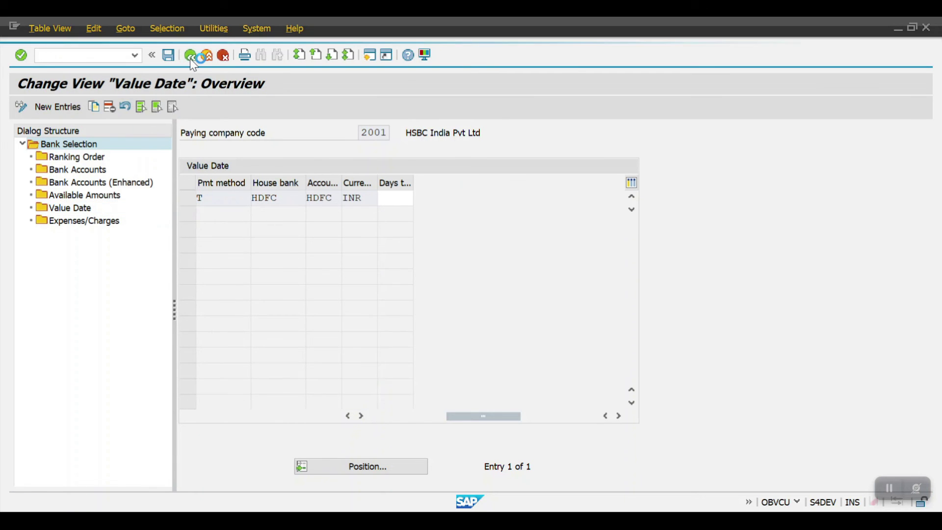
{"action": "left_click", "coordinate": [190, 57]}
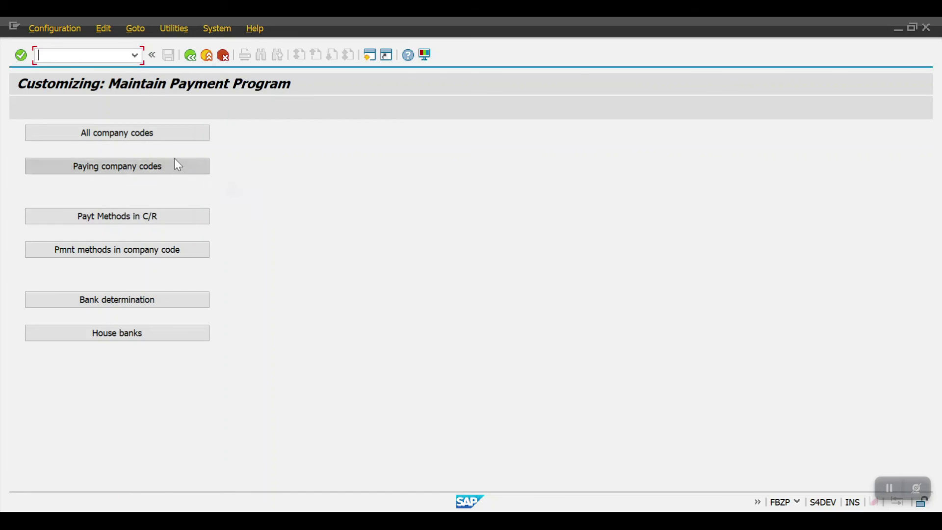
- Review the payment control settings of company code 0001 under all company codes and return to the payment program overview
{"action": "left_click", "coordinate": [154, 132]}
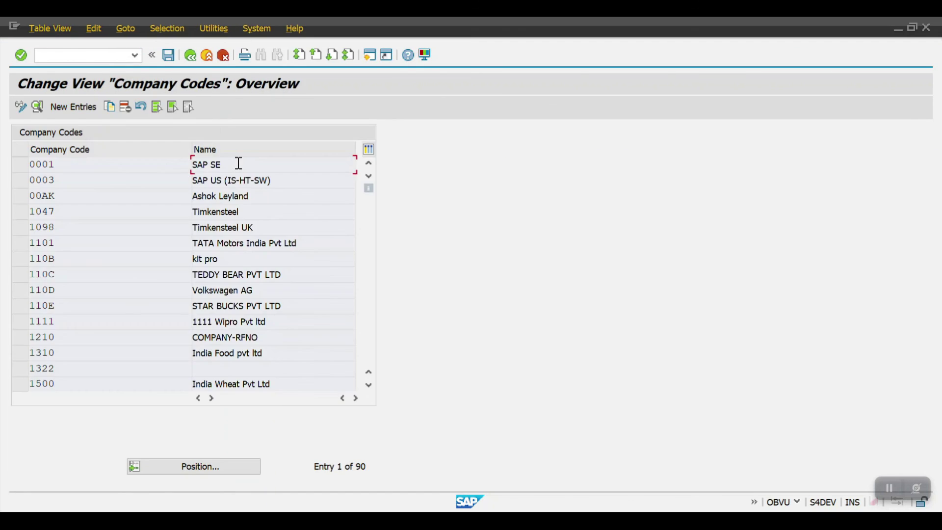
{"action": "left_click", "coordinate": [103, 165]}
{"action": "double_click", "coordinate": [103, 165]}
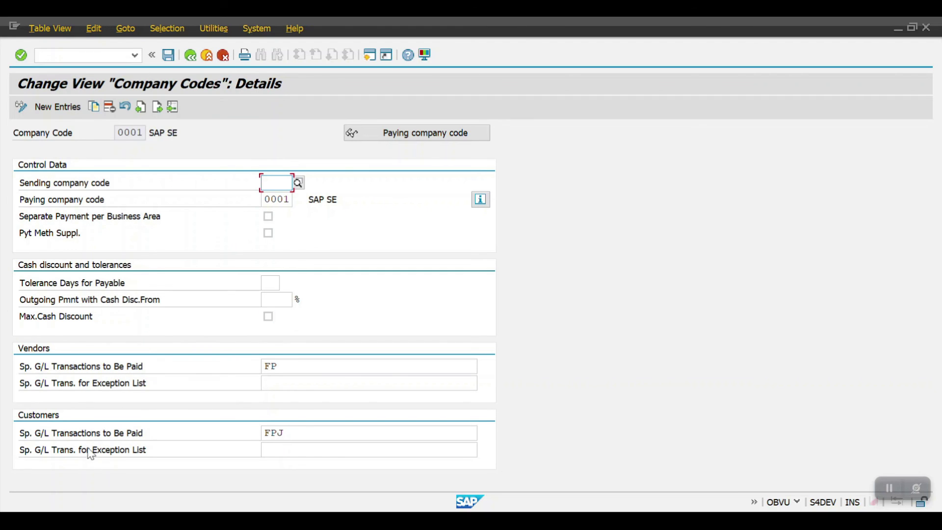
{"action": "left_click", "coordinate": [189, 56]}
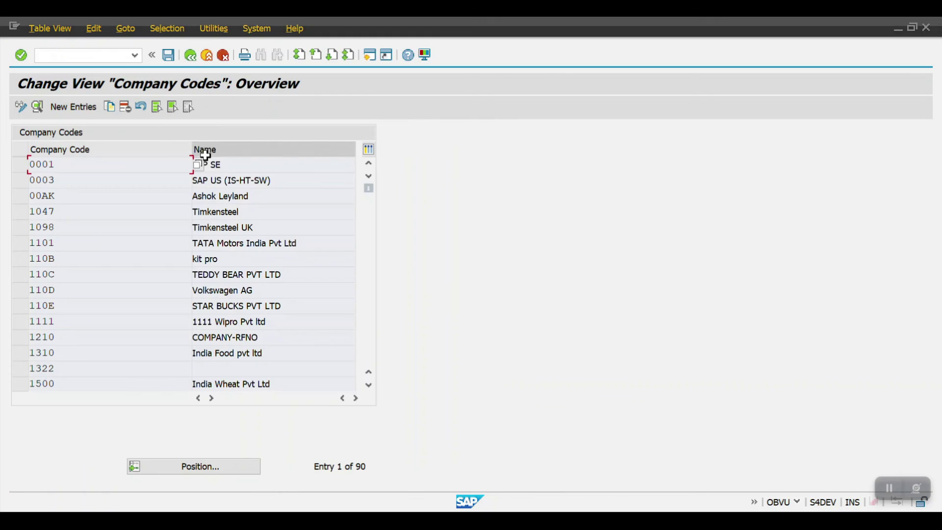
{"action": "left_click", "coordinate": [191, 56]}
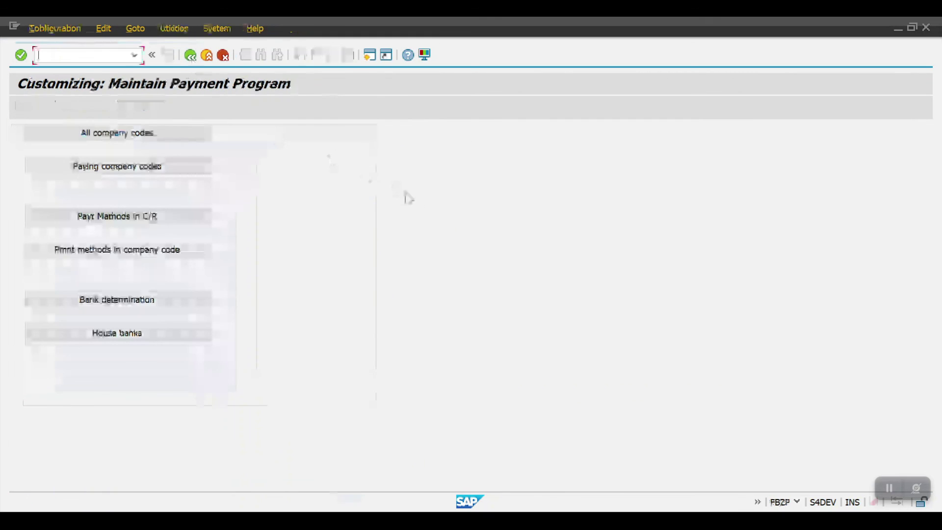